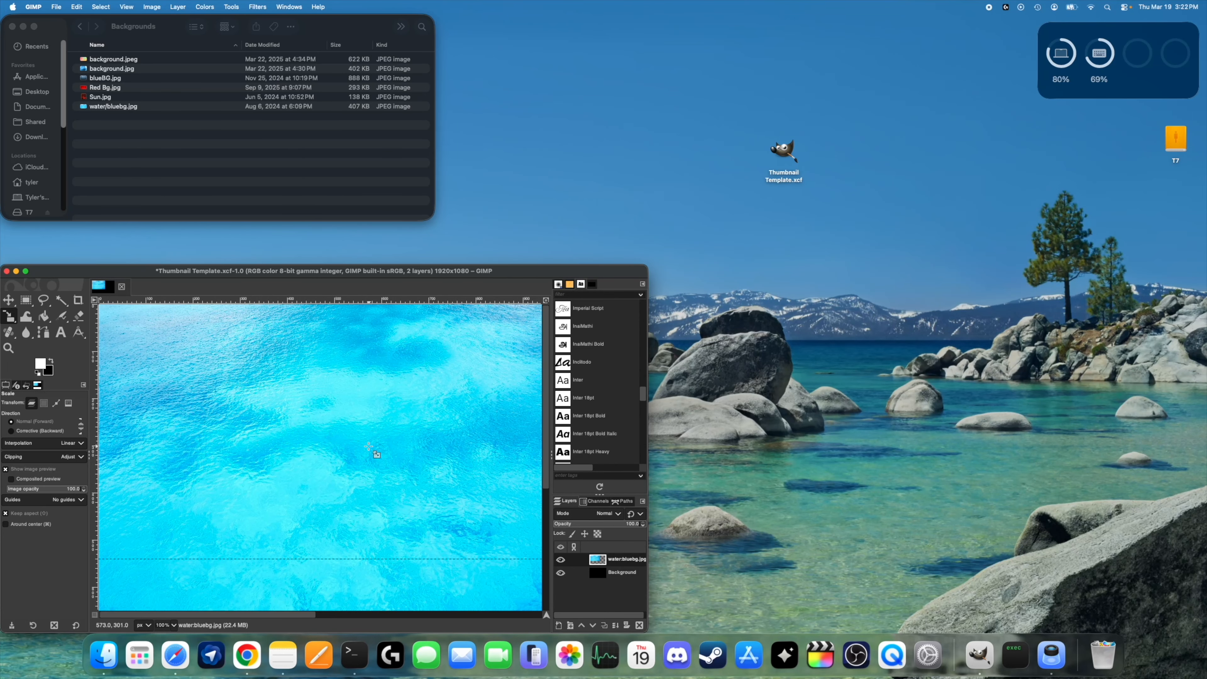
# Maximize the image window and move the water background layer to the center of the canvas.
pyautogui.click(26, 272)
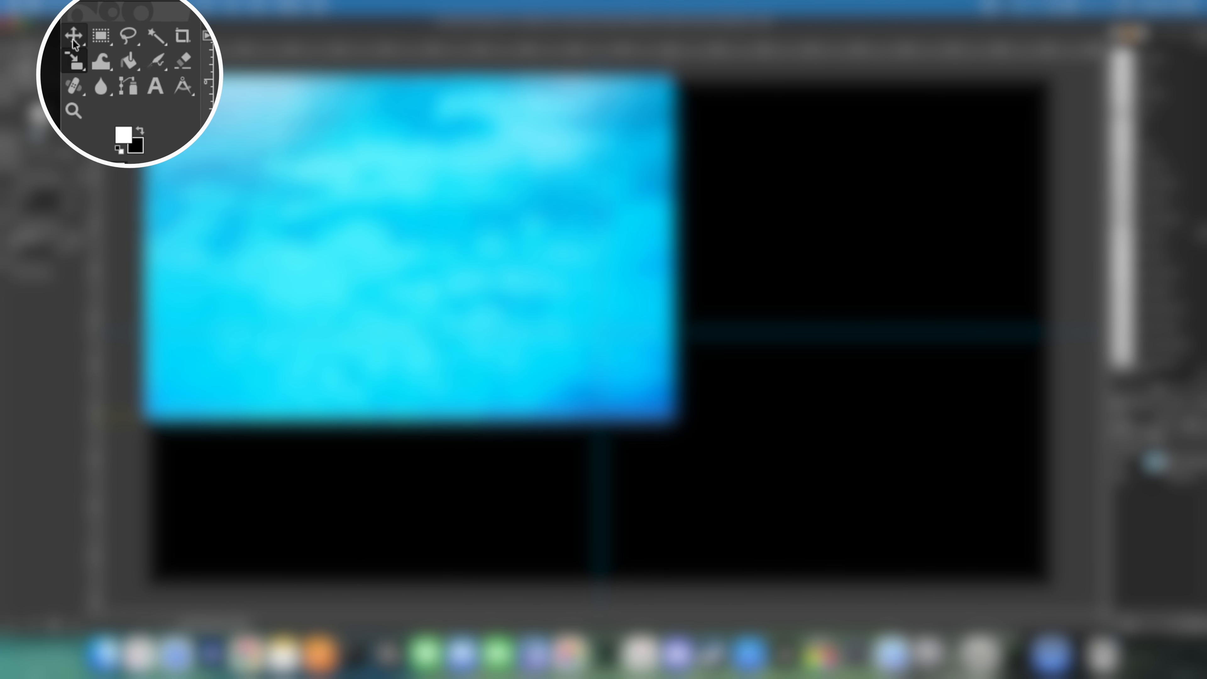
pyautogui.click(9, 50)
pyautogui.moveTo(326, 208); pyautogui.dragTo(557, 305)
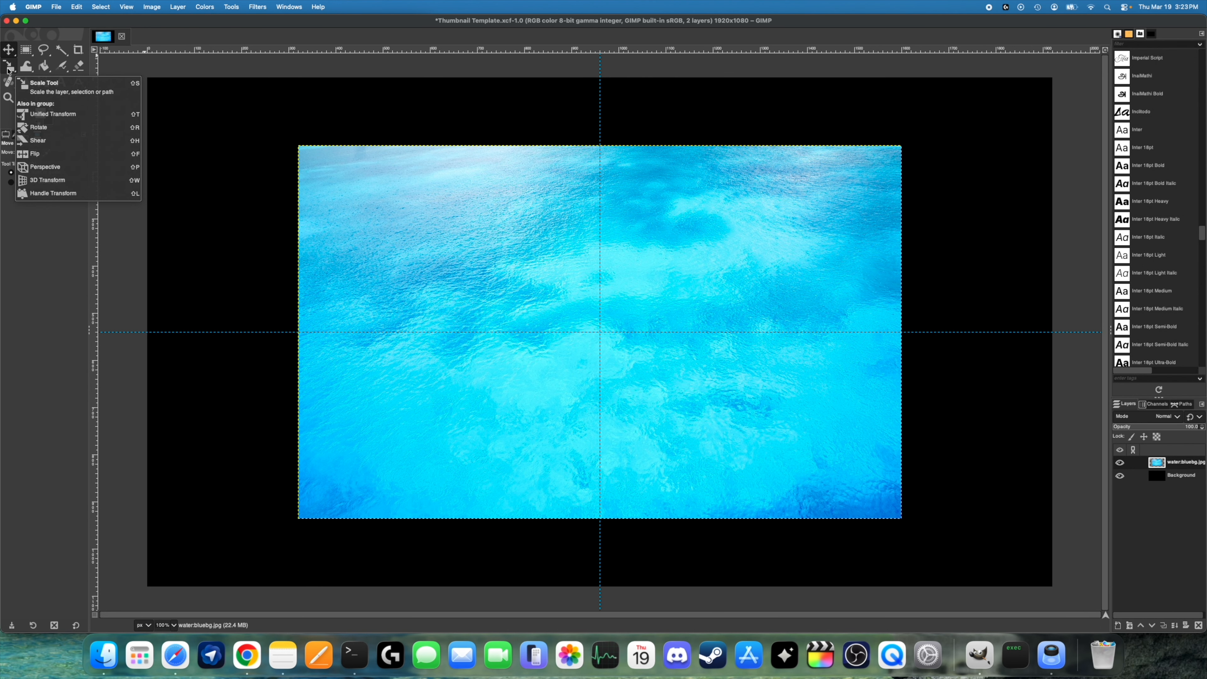
# Scale the water layer proportionally to a height of 1080 px, center it on the guides, and try a height of 1200 px.
pyautogui.click(10, 69)
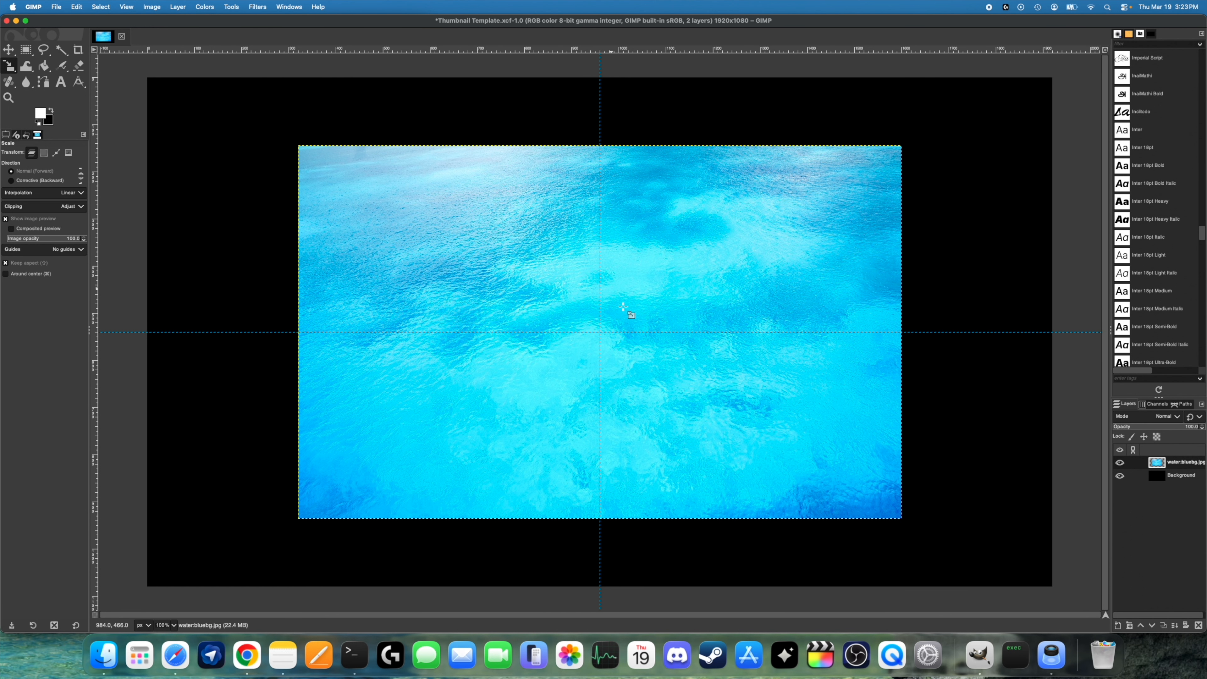
pyautogui.click(529, 306)
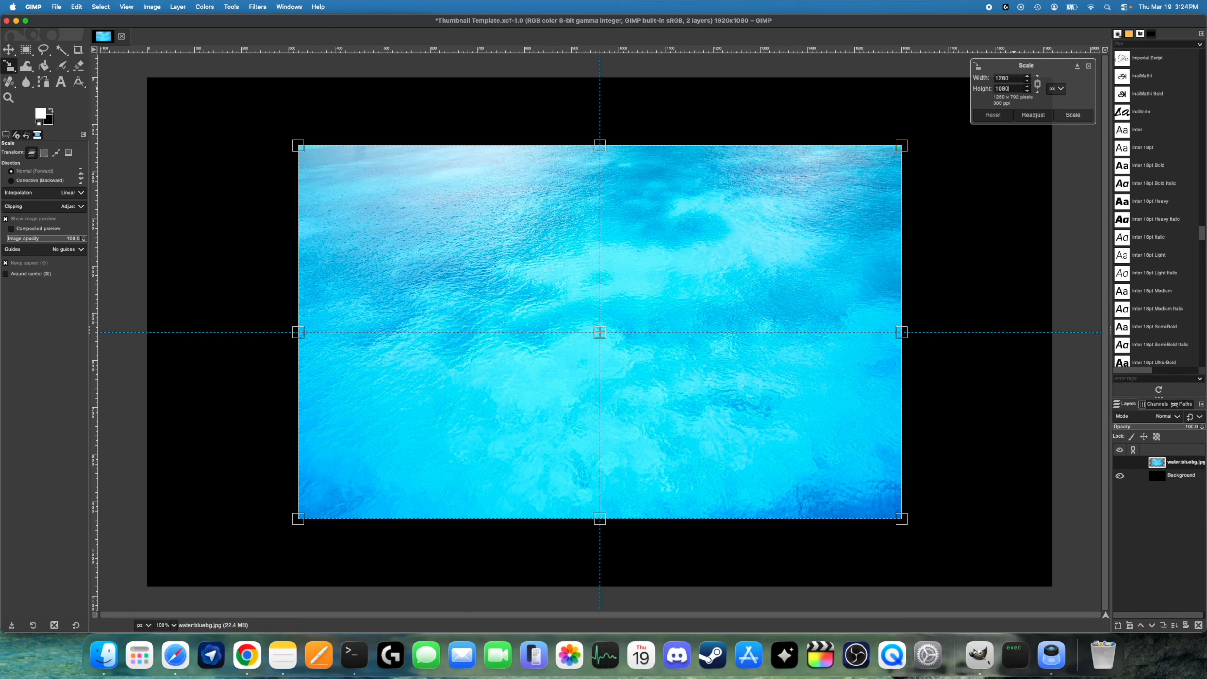
pyautogui.press('Tab')
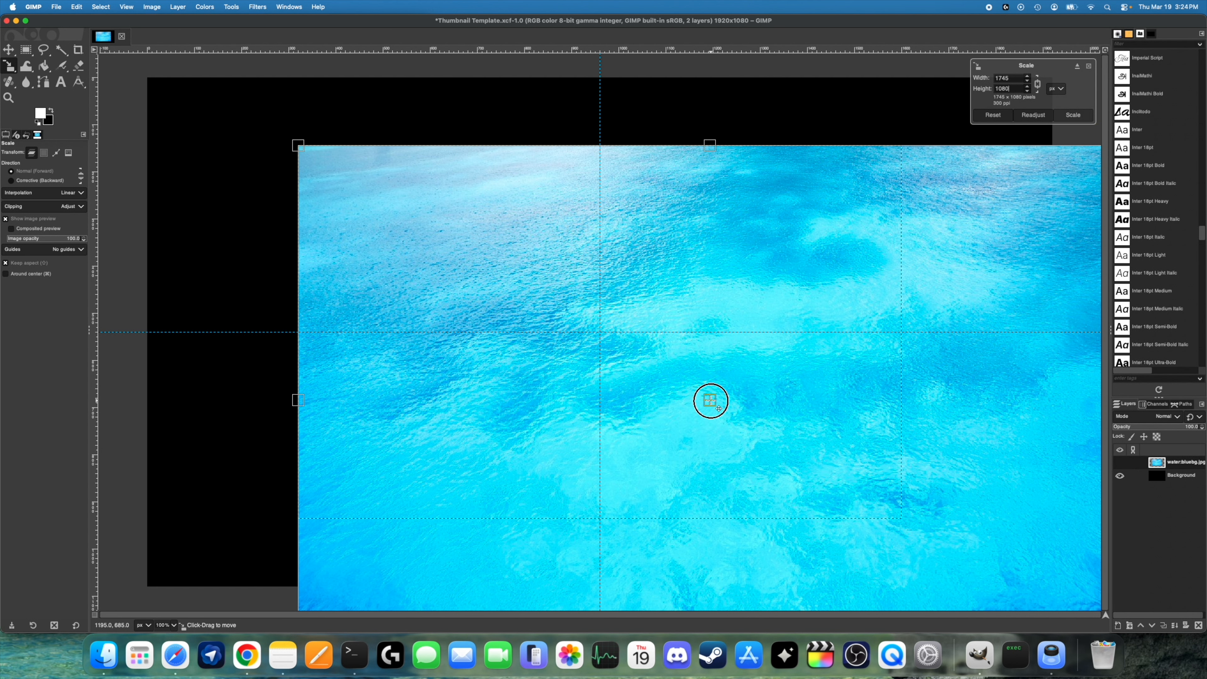
pyautogui.moveTo(718, 408); pyautogui.dragTo(609, 340)
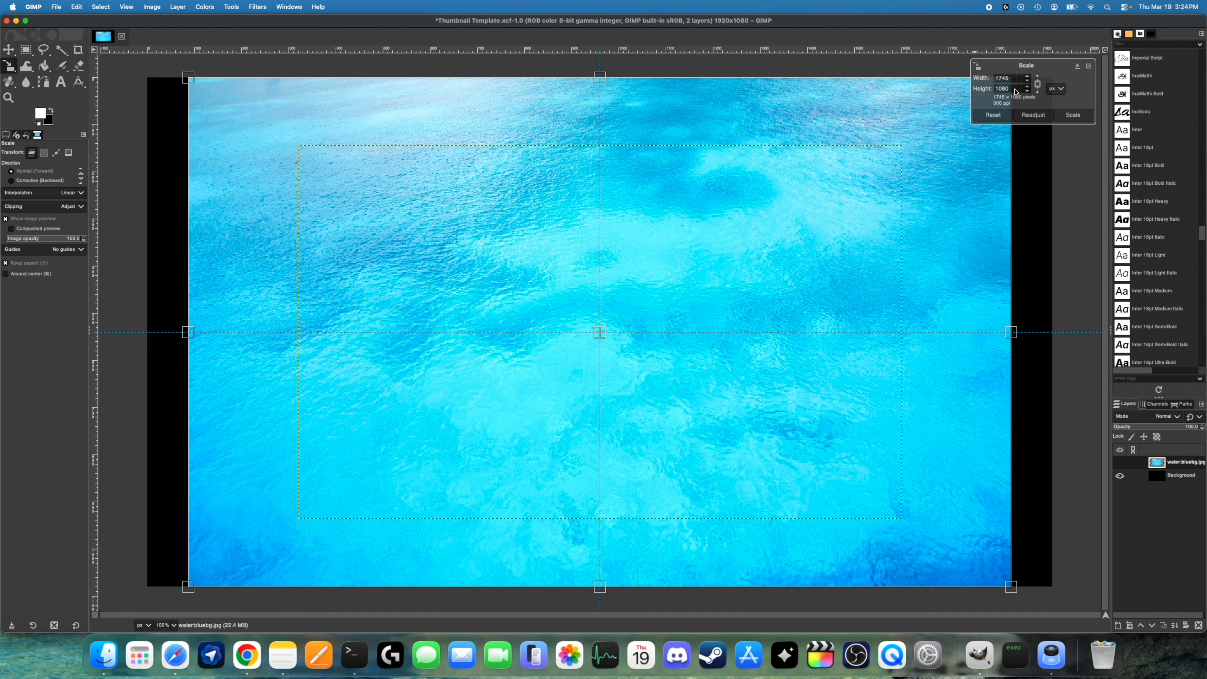
pyautogui.click(1027, 86)
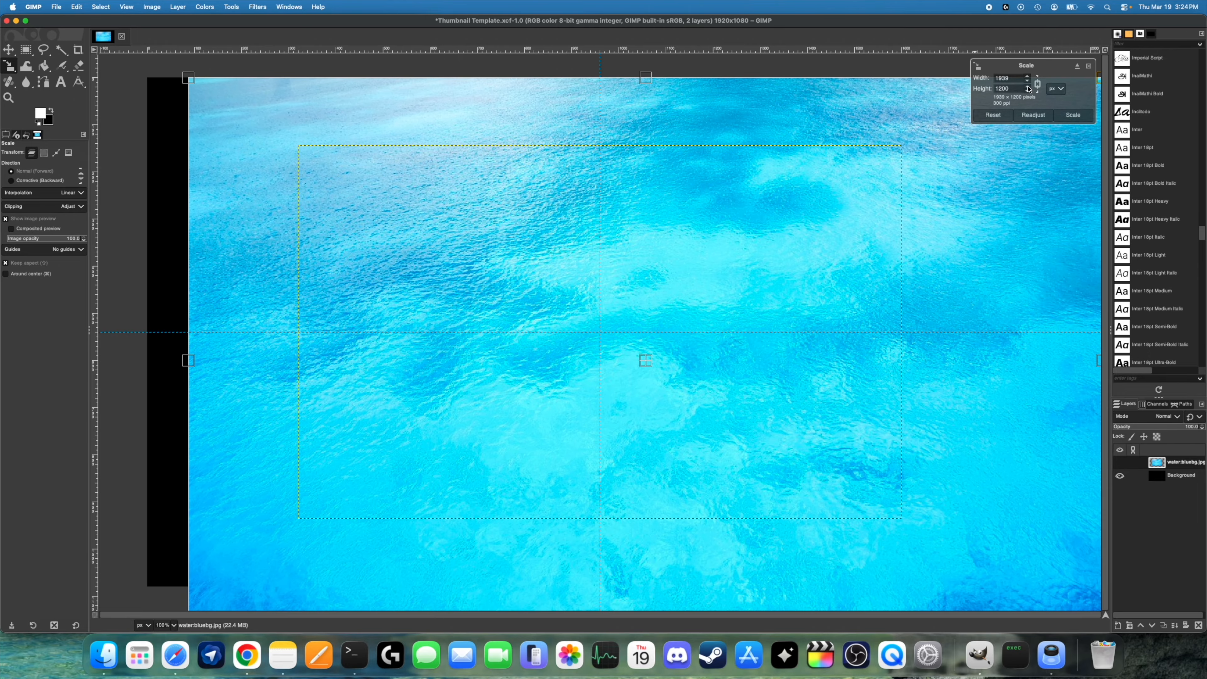
pyautogui.moveTo(645, 361); pyautogui.dragTo(620, 346)
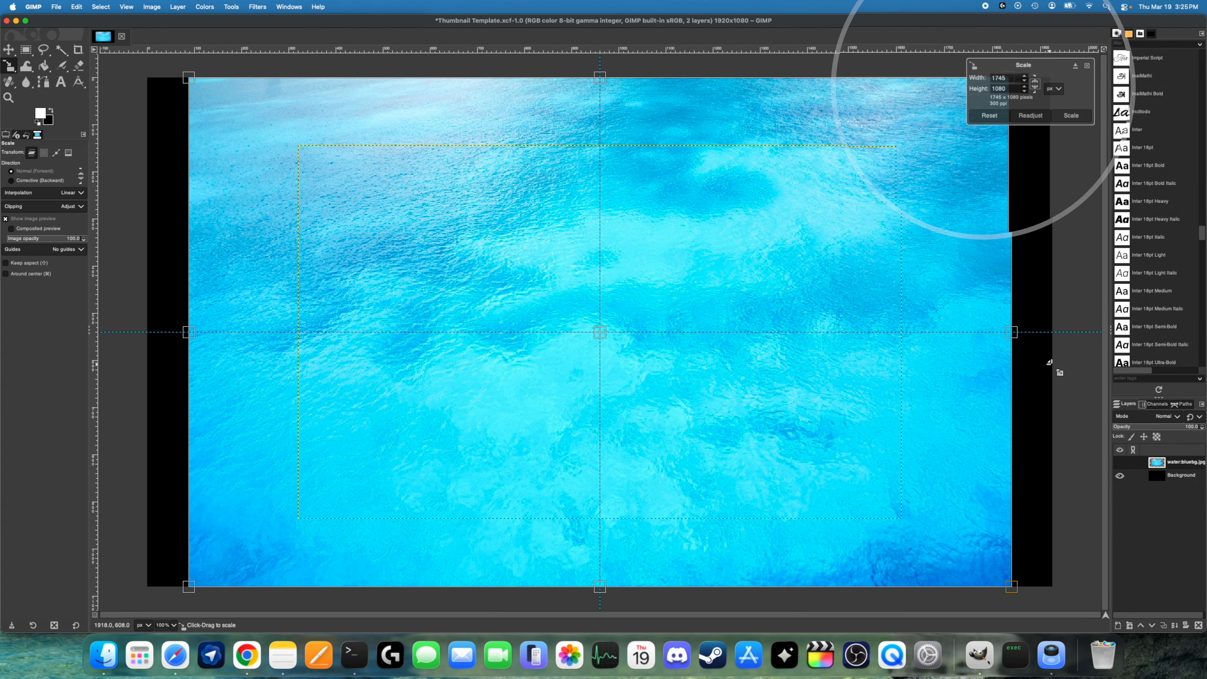
# Stretch the water layer to 1920 × 1080 px with unlinked proportions, centered on the guides, and apply the scaling.
pyautogui.click(1026, 76)
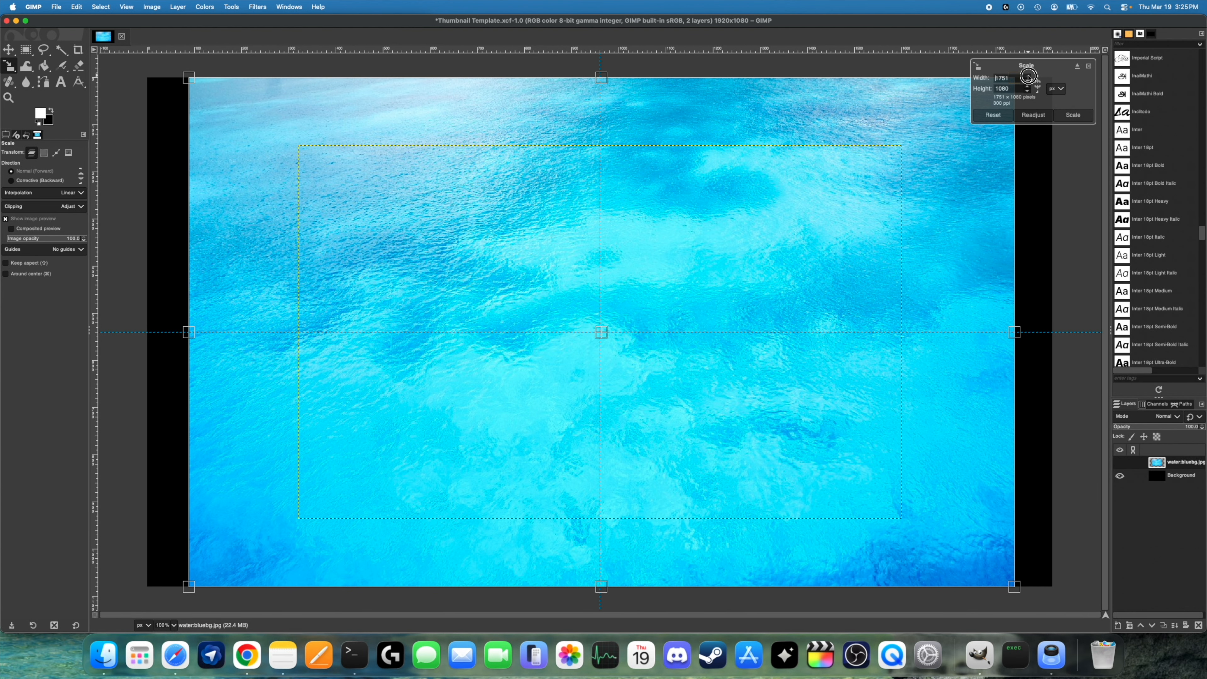
pyautogui.click(1028, 88)
pyautogui.click(1028, 91)
pyautogui.moveTo(1018, 78); pyautogui.dragTo(982, 74)
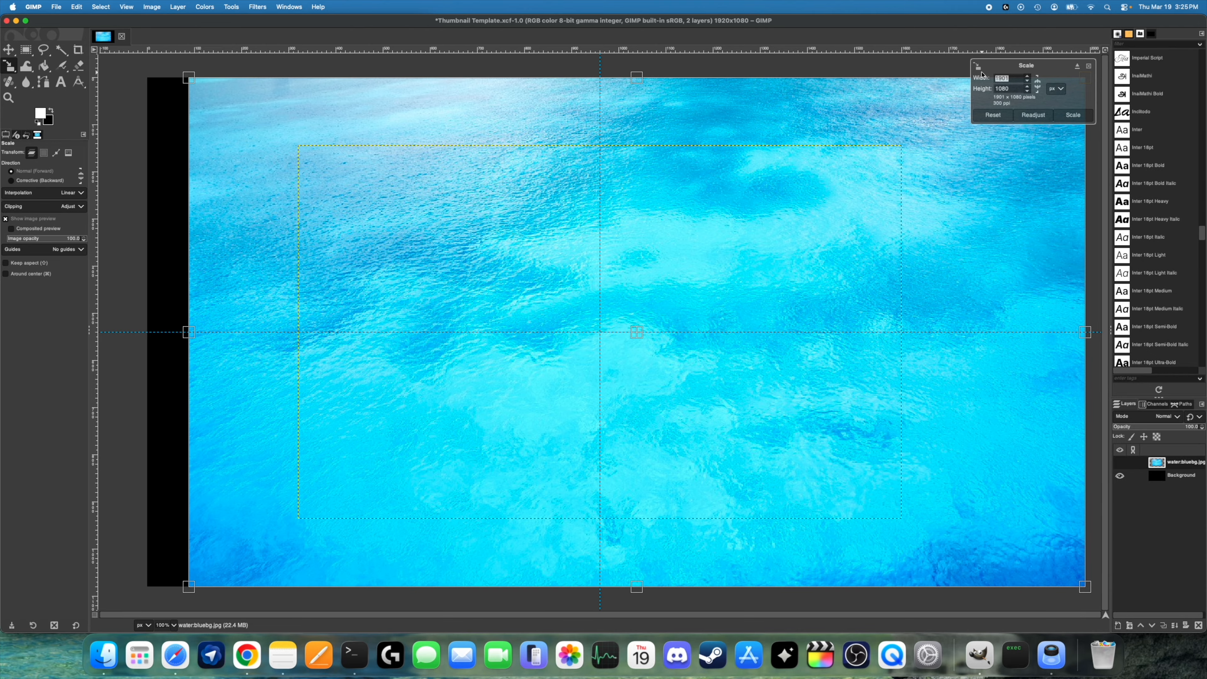
pyautogui.write('1920')
pyautogui.press('Return')
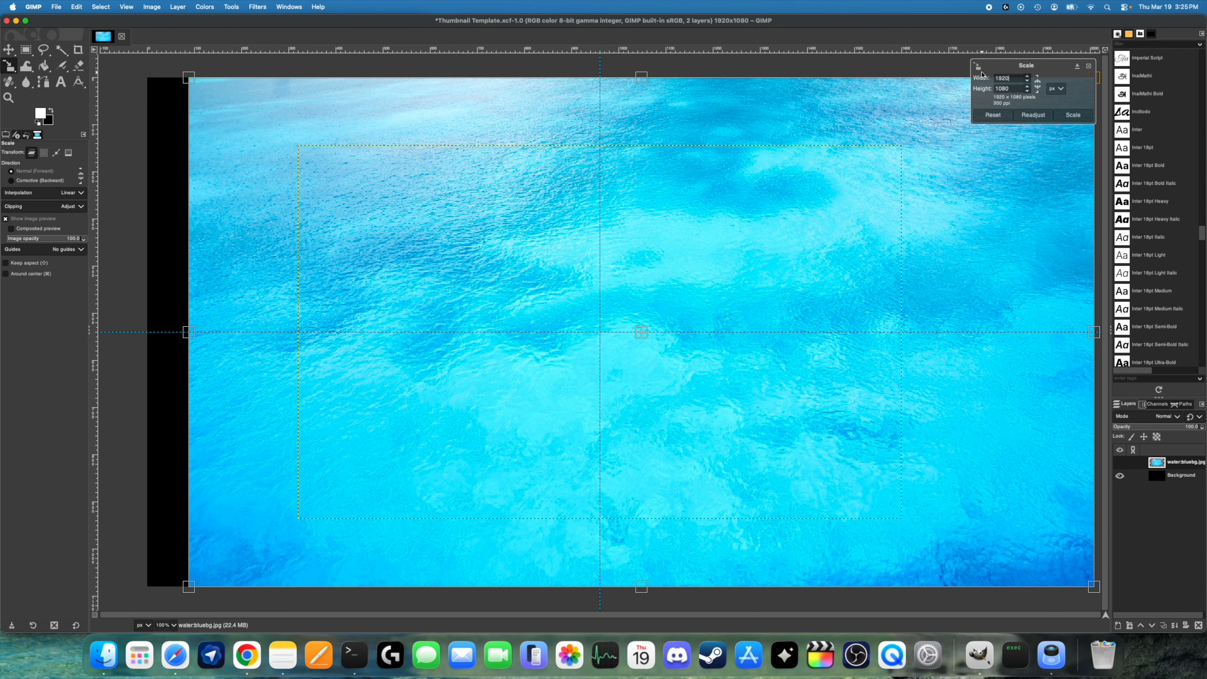
pyautogui.moveTo(637, 332); pyautogui.dragTo(599, 332)
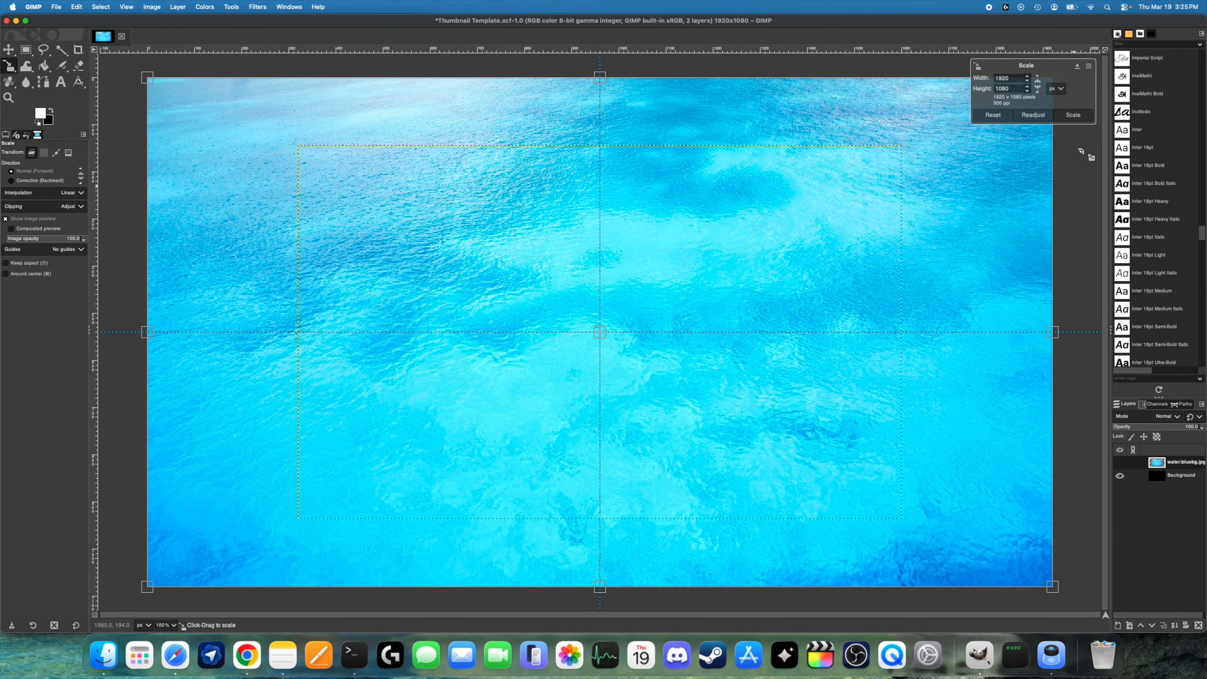
pyautogui.click(1073, 115)
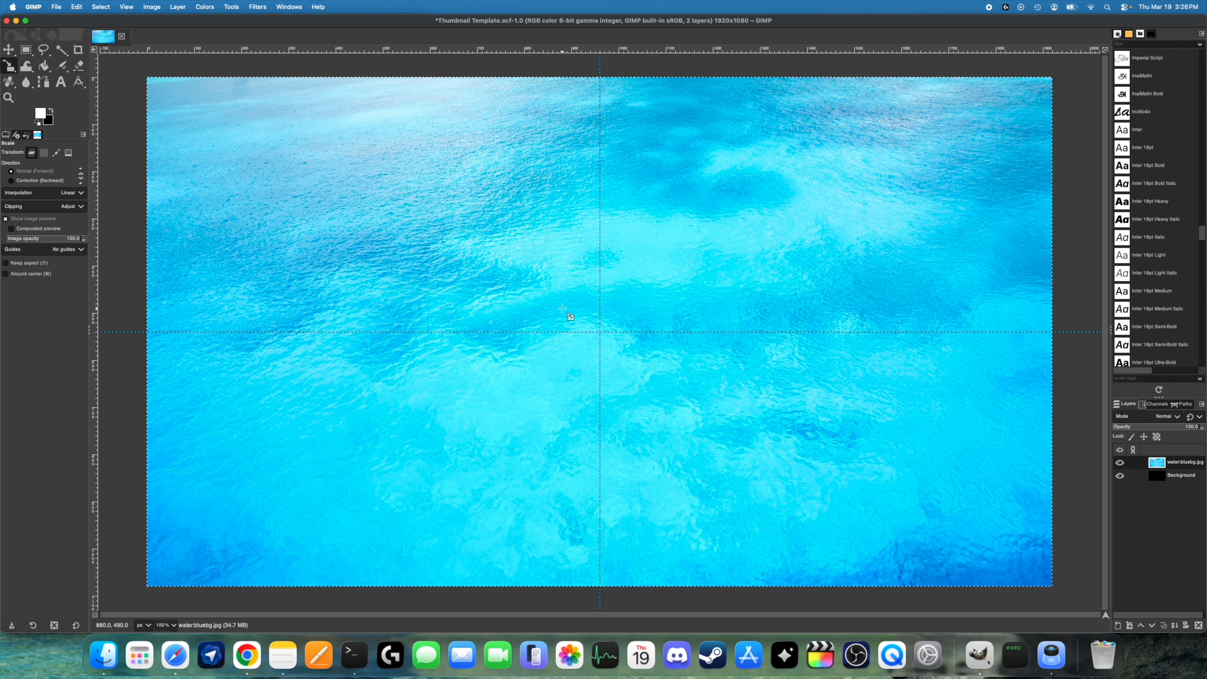
# Undo the stretch and the preceding move of the water layer.
pyautogui.press('super+z')
pyautogui.press('super+z')
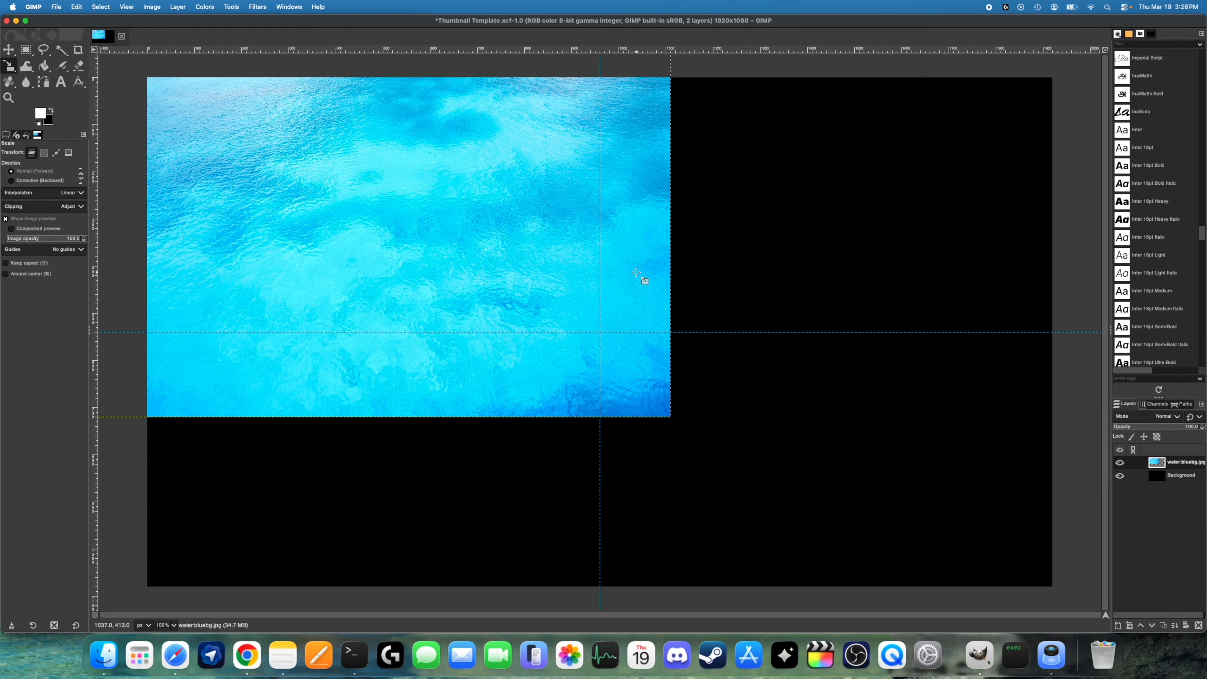
# Scale the water layer with linked proportions to 1920 × 1188 px, center it on the guides, and apply the scaling.
pyautogui.moveTo(373, 230); pyautogui.dragTo(609, 332)
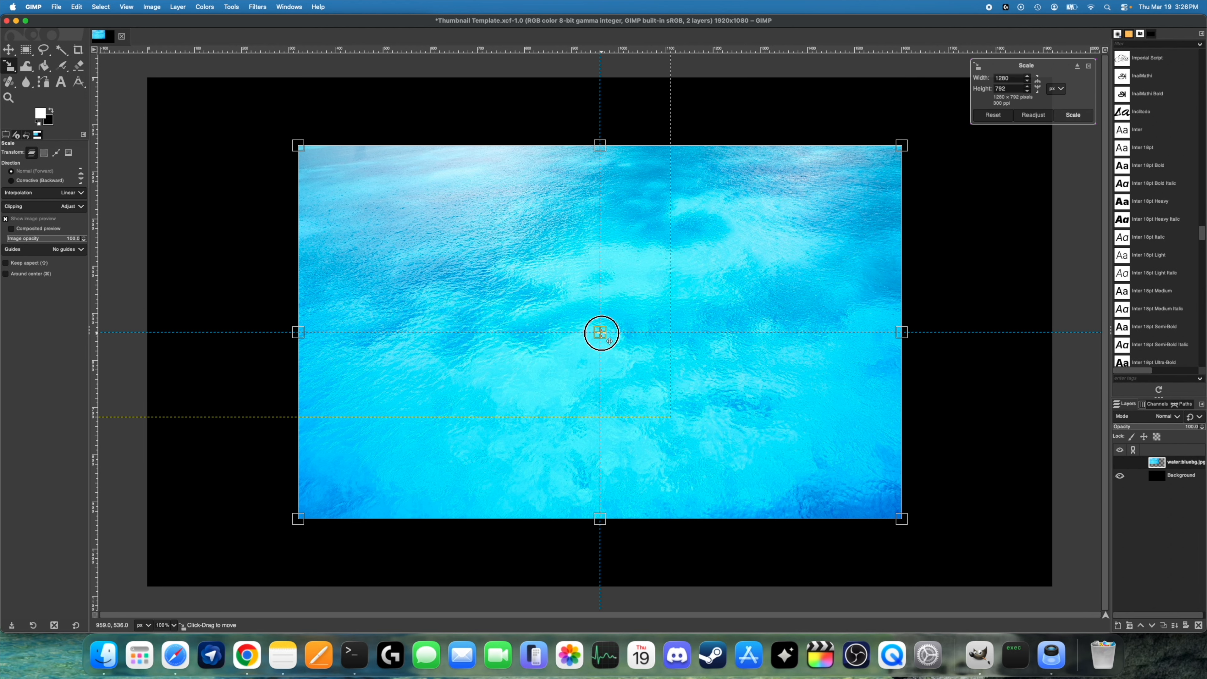
pyautogui.click(1038, 84)
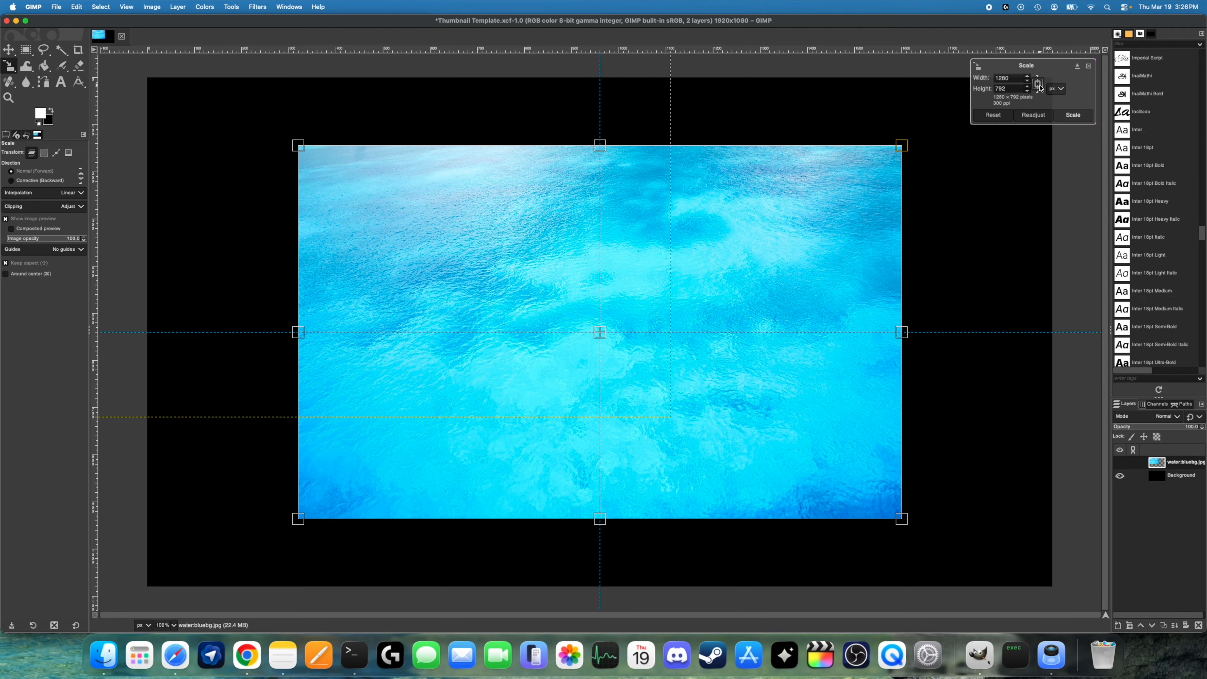
pyautogui.moveTo(902, 521); pyautogui.dragTo(1025, 573)
pyautogui.moveTo(658, 350); pyautogui.dragTo(601, 329)
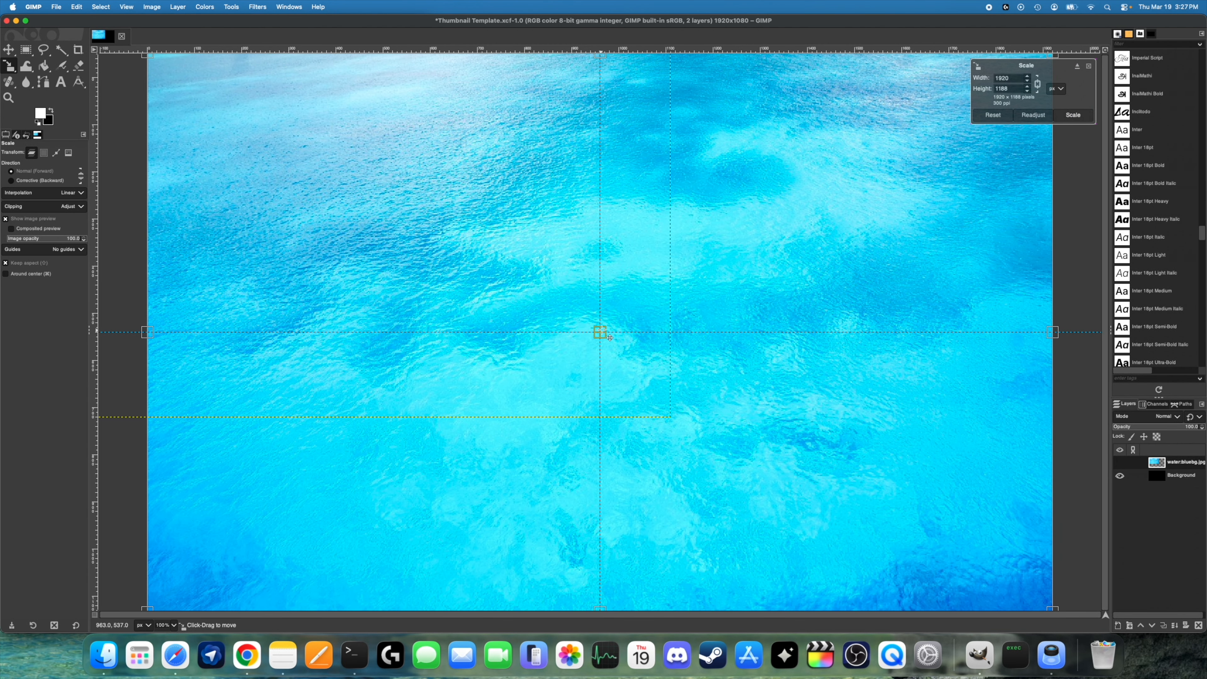
pyautogui.click(1074, 115)
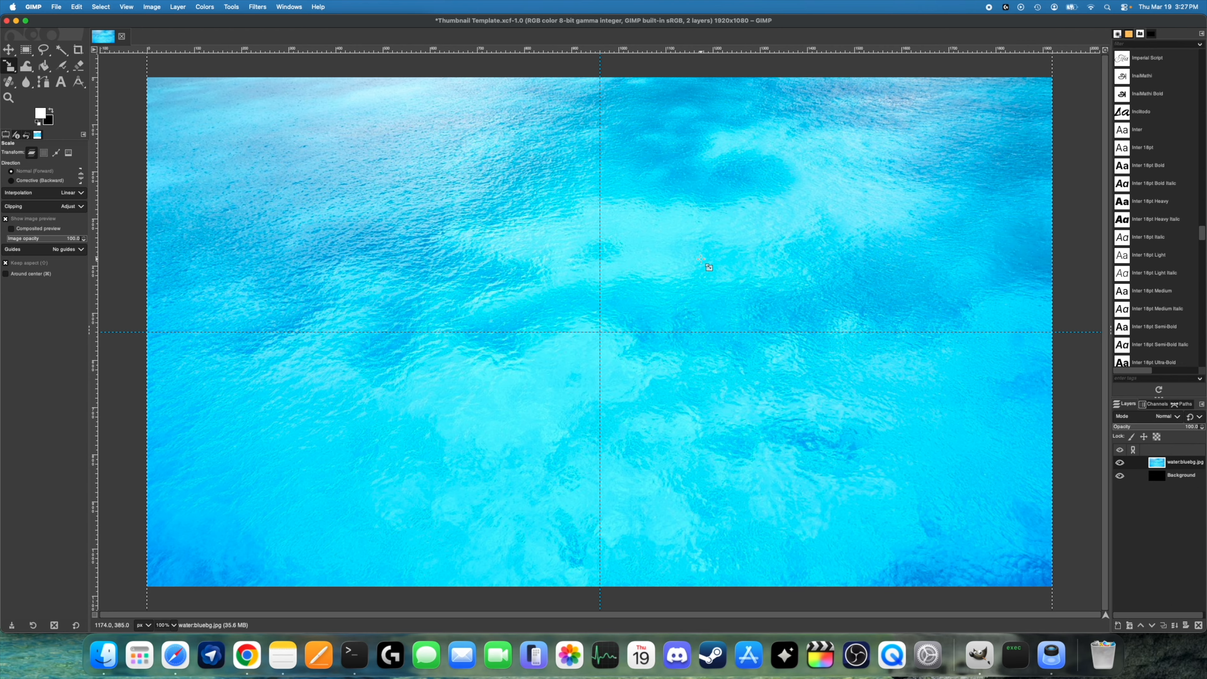
pyautogui.click(669, 268)
pyautogui.press('Escape')
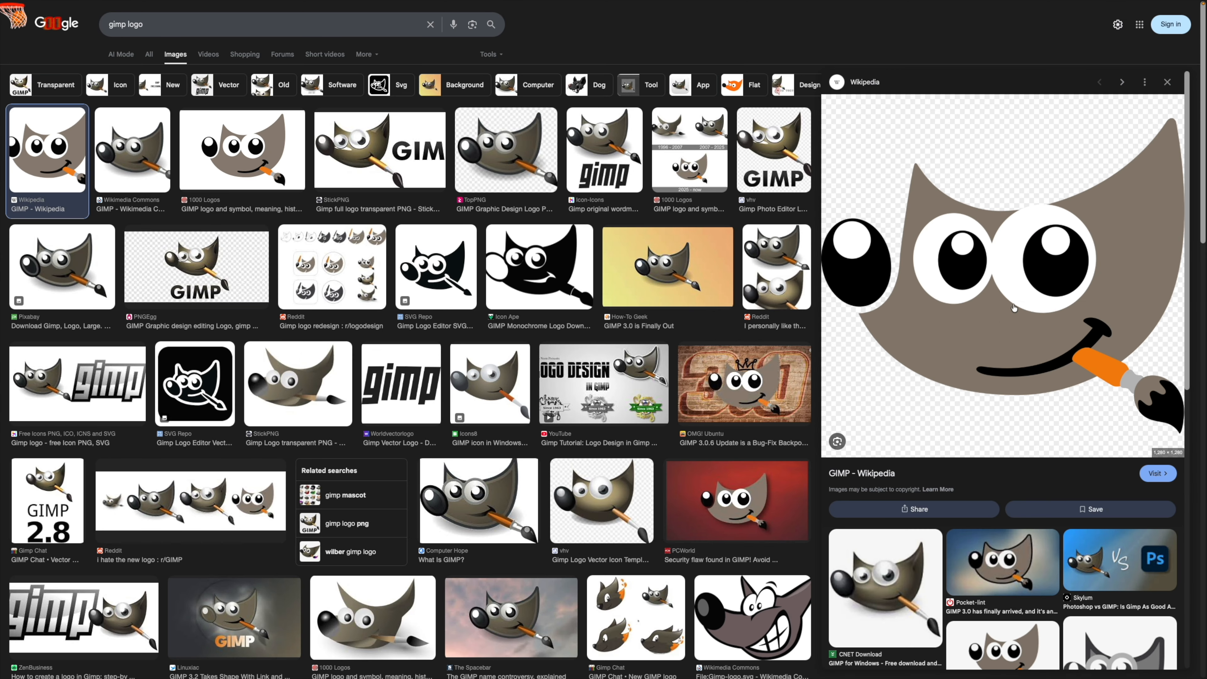
# Save the Wikipedia GIMP logo from the image search and add the file from Downloads to the thumbnail as a new layer.
pyautogui.rightClick(1014, 308)
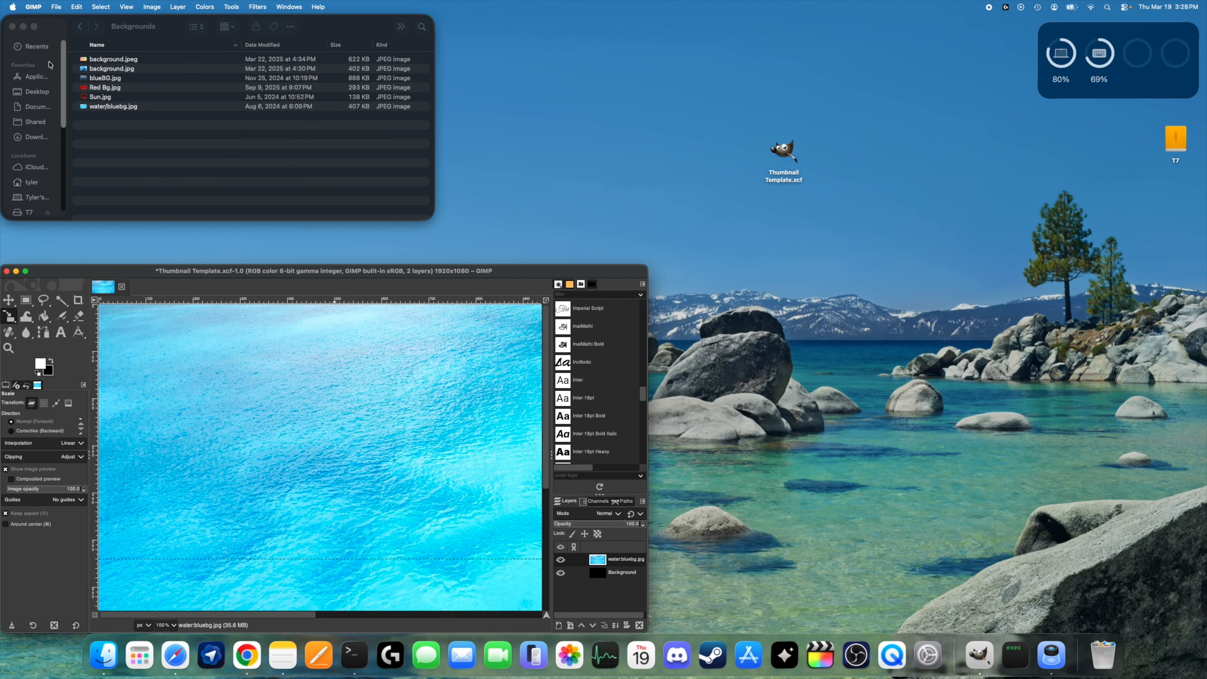
pyautogui.click(38, 138)
pyautogui.moveTo(101, 59); pyautogui.dragTo(279, 533)
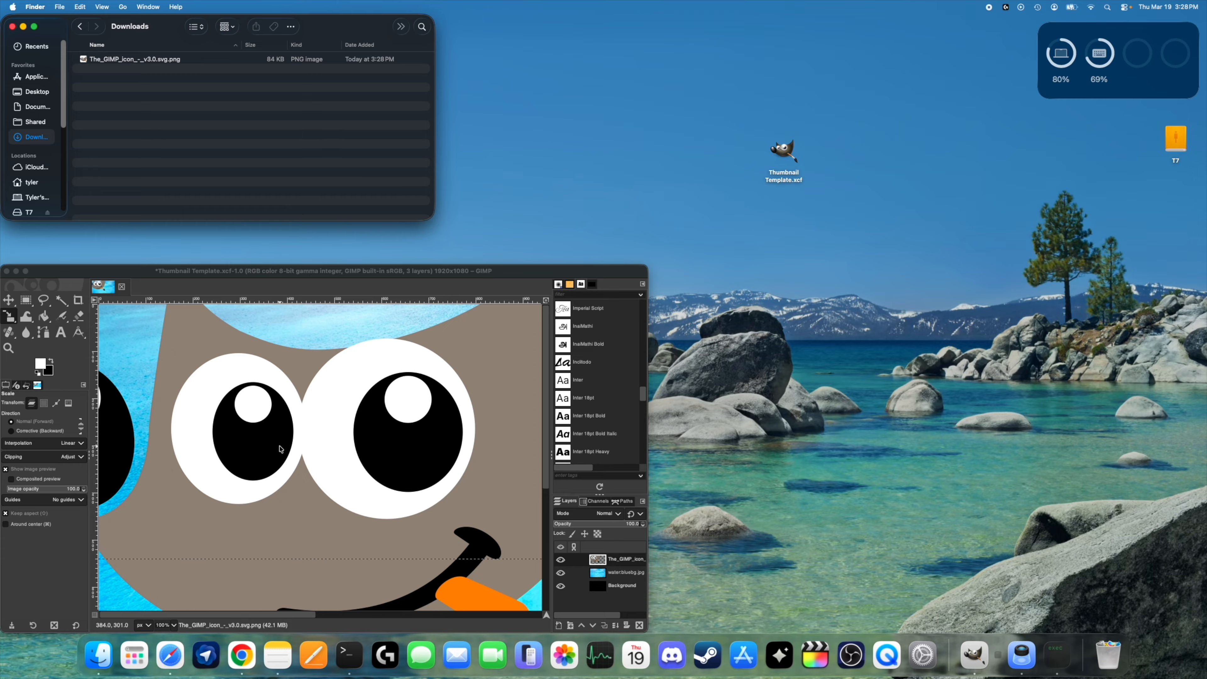
# Scale the GIMP logo layer down to 814 × 814 px and place it vertically centered in the left half of the canvas.
pyautogui.click(26, 271)
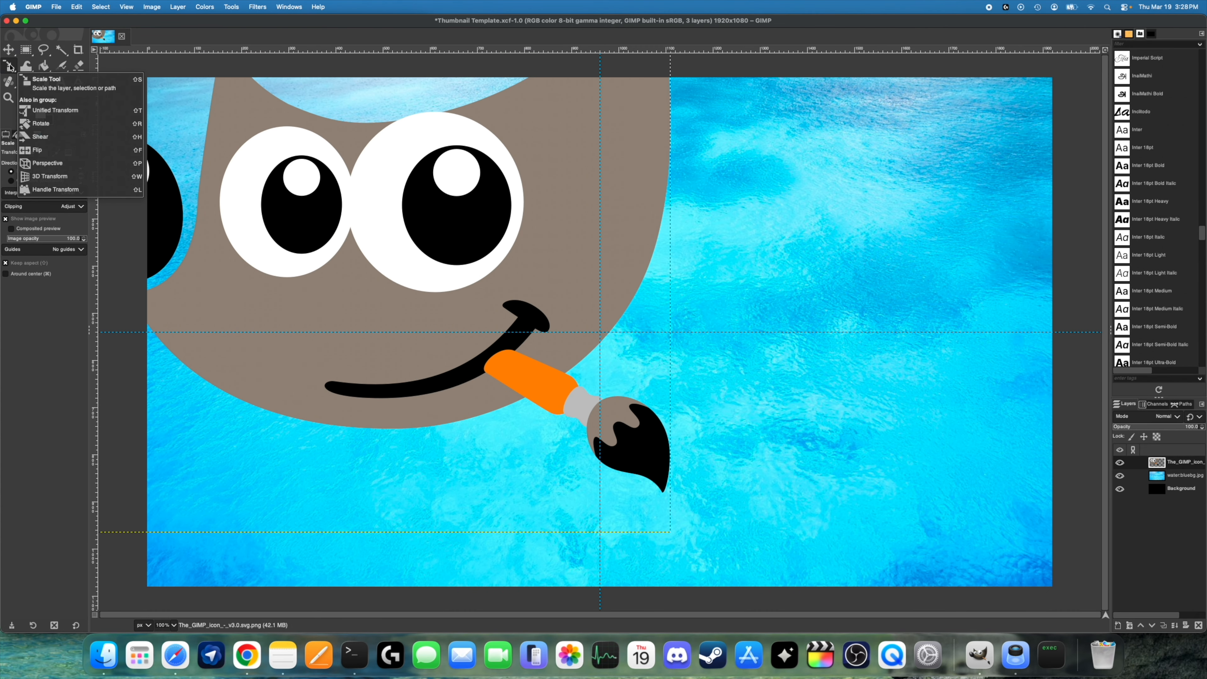
pyautogui.click(365, 269)
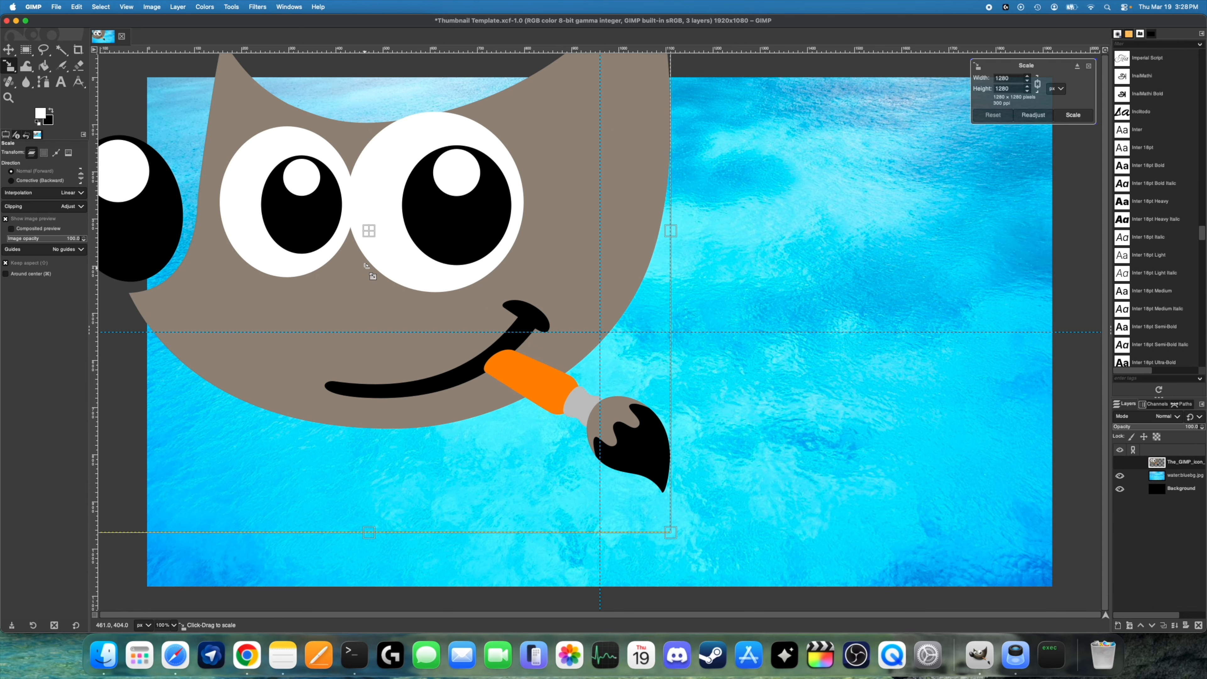
pyautogui.moveTo(183, 76); pyautogui.dragTo(229, 131)
pyautogui.moveTo(573, 355); pyautogui.dragTo(437, 221)
pyautogui.moveTo(212, 135); pyautogui.dragTo(268, 190)
pyautogui.moveTo(346, 209); pyautogui.dragTo(365, 333)
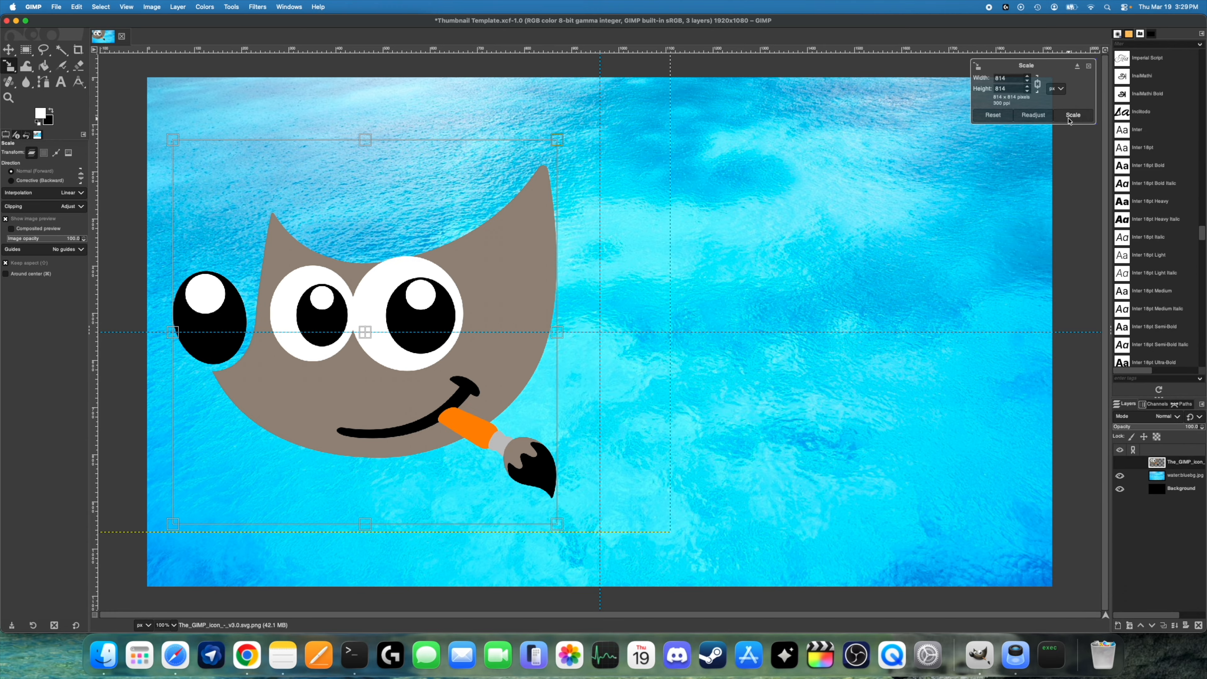
pyautogui.click(1069, 118)
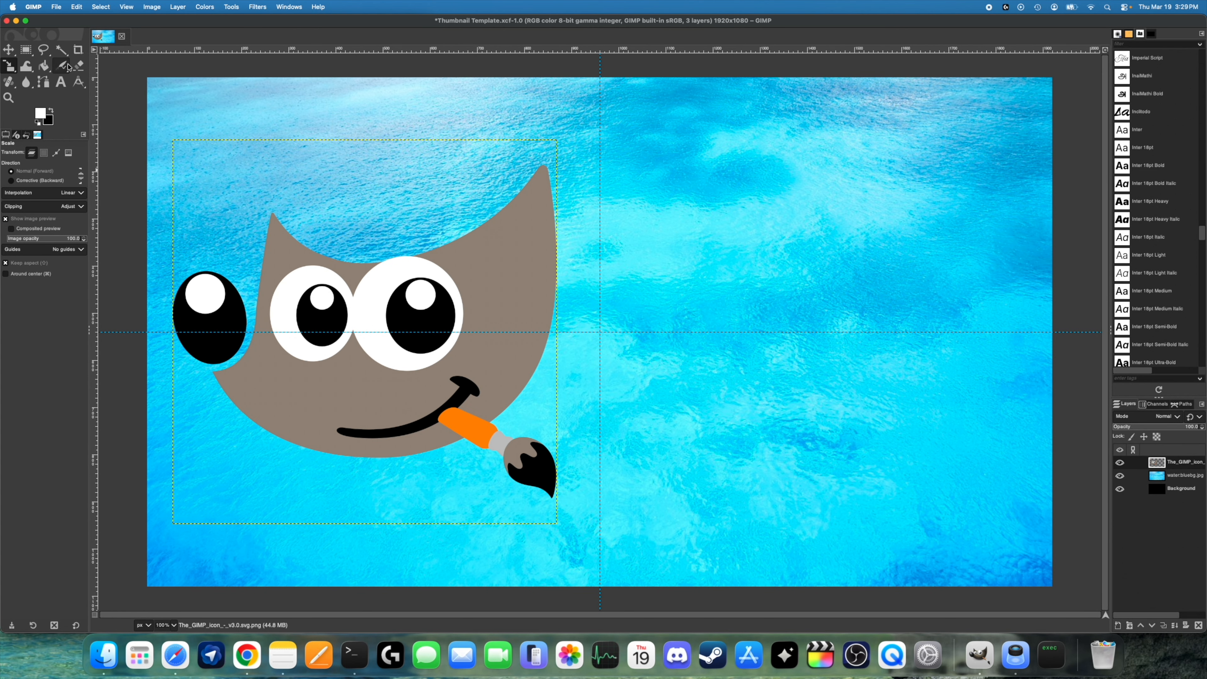
# Add macbook.png from the devices folder to the thumbnail as a new layer.
pyautogui.click(26, 20)
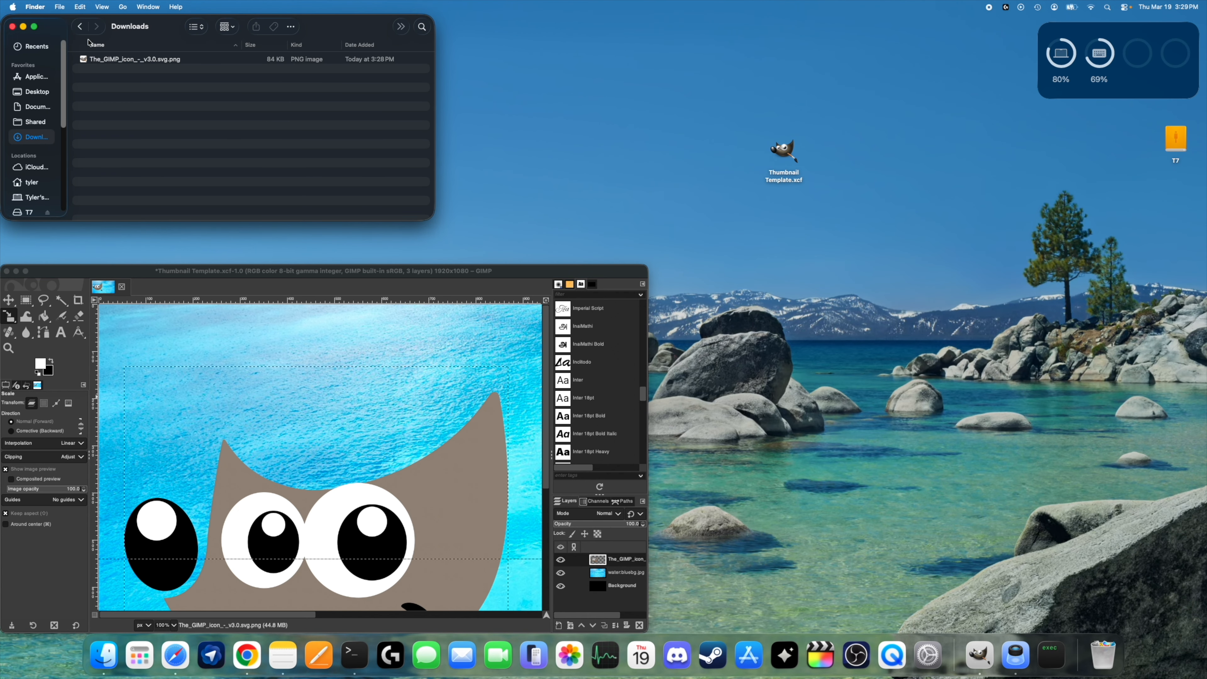
pyautogui.click(81, 26)
pyautogui.moveTo(109, 144); pyautogui.dragTo(350, 421)
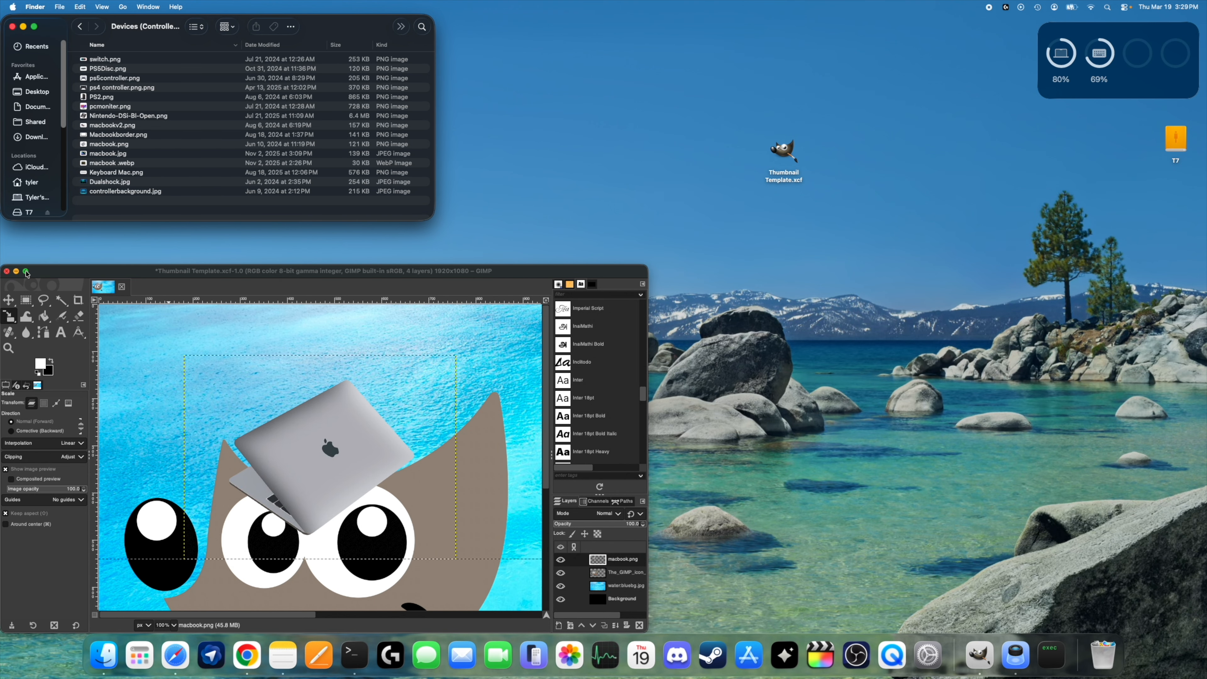
# Enlarge the MacBook layer proportionally, place it vertically centered in the right half of the canvas, and apply the scaling.
pyautogui.click(27, 271)
pyautogui.click(371, 234)
pyautogui.moveTo(369, 231); pyautogui.dragTo(817, 331)
pyautogui.moveTo(939, 425); pyautogui.dragTo(1001, 472)
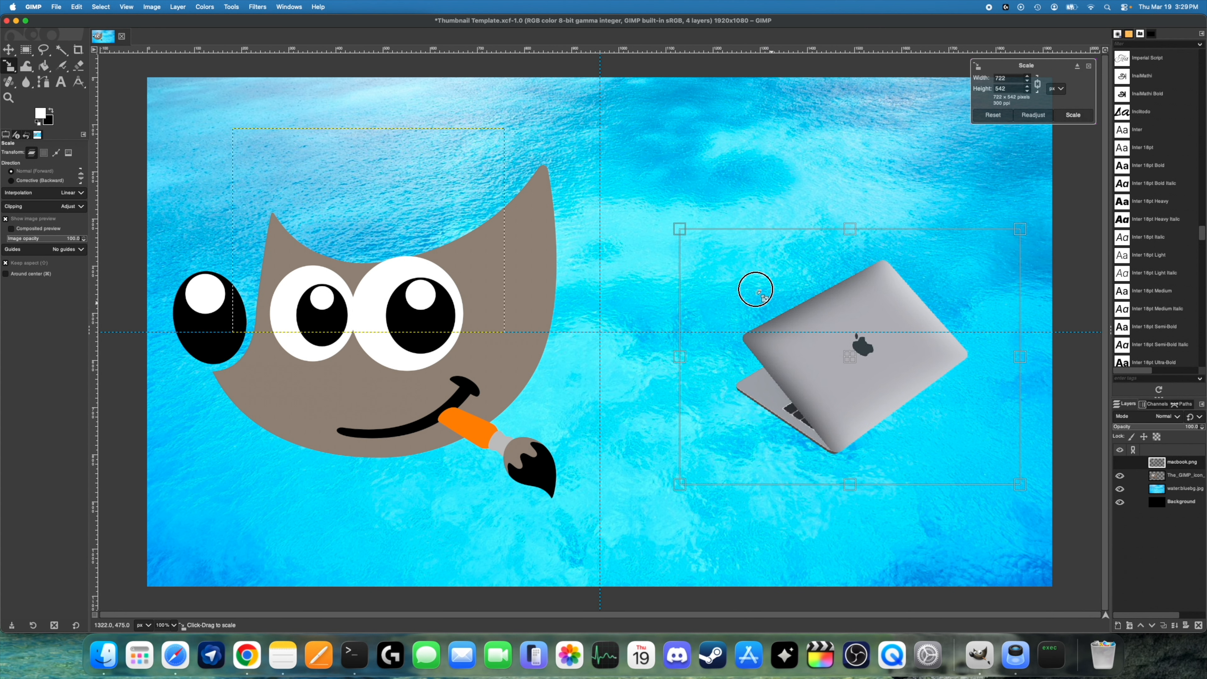
pyautogui.moveTo(755, 288); pyautogui.dragTo(621, 187)
pyautogui.moveTo(935, 452); pyautogui.dragTo(950, 463)
pyautogui.moveTo(788, 309); pyautogui.dragTo(838, 332)
pyautogui.click(1081, 119)
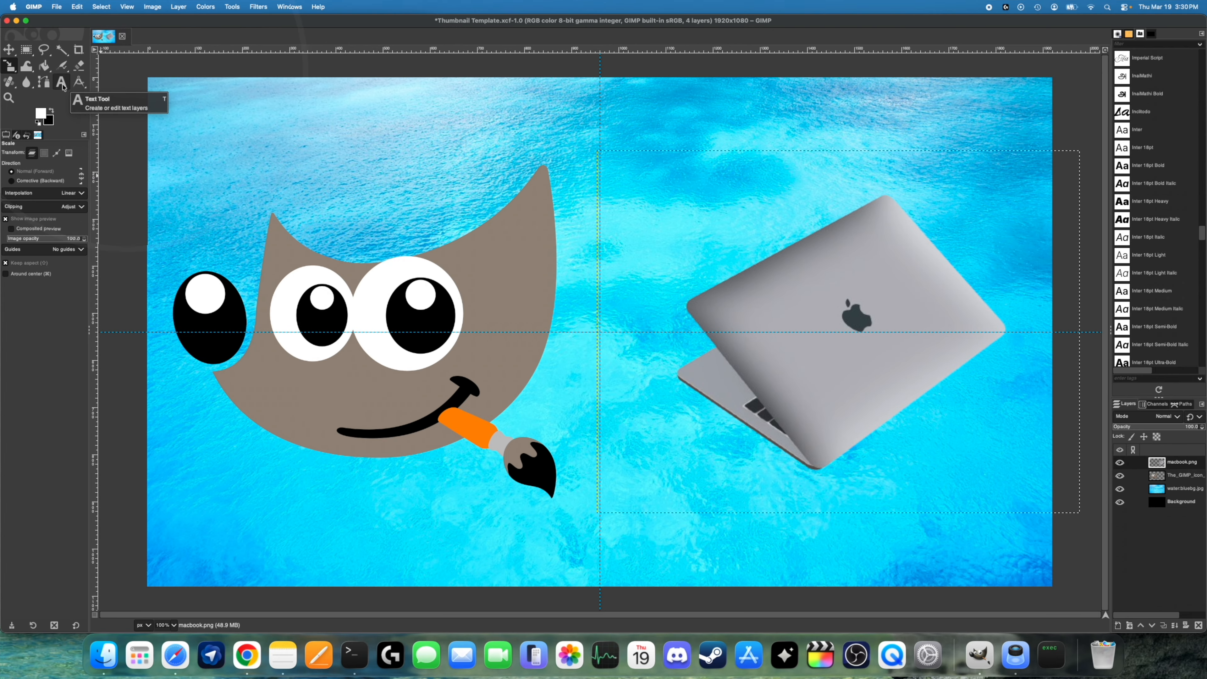
# Add a text layer reading "ON MAC" near the bottom center of the canvas.
pyautogui.click(62, 82)
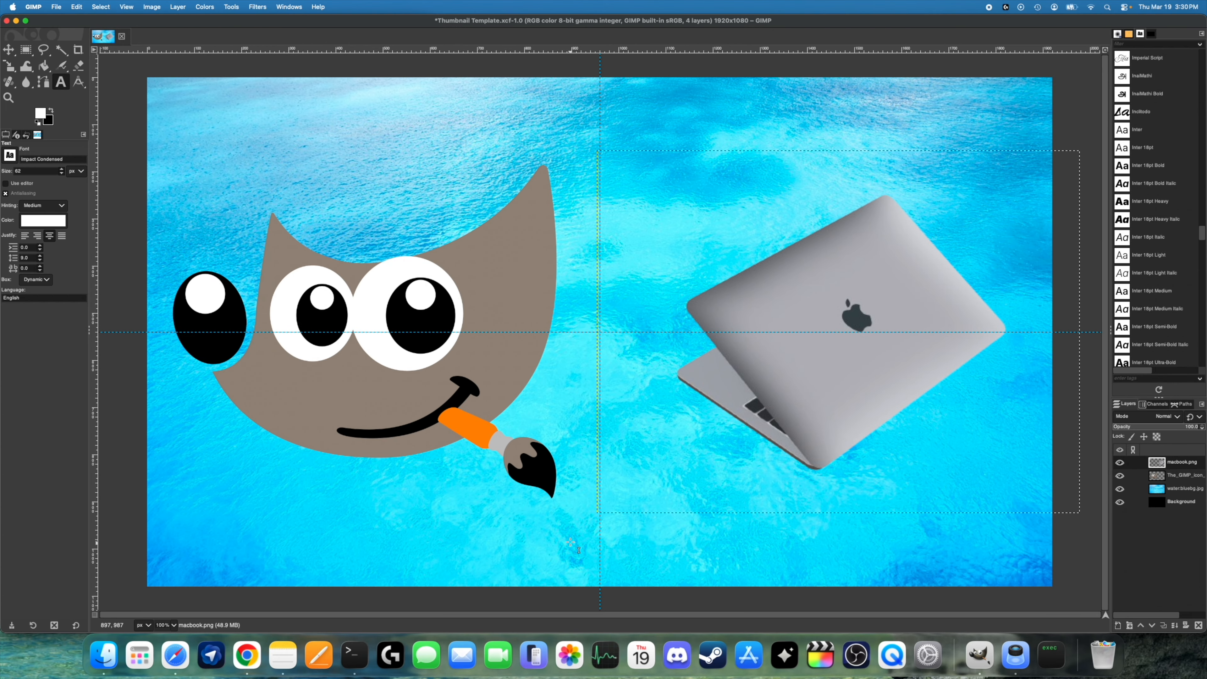
pyautogui.click(548, 527)
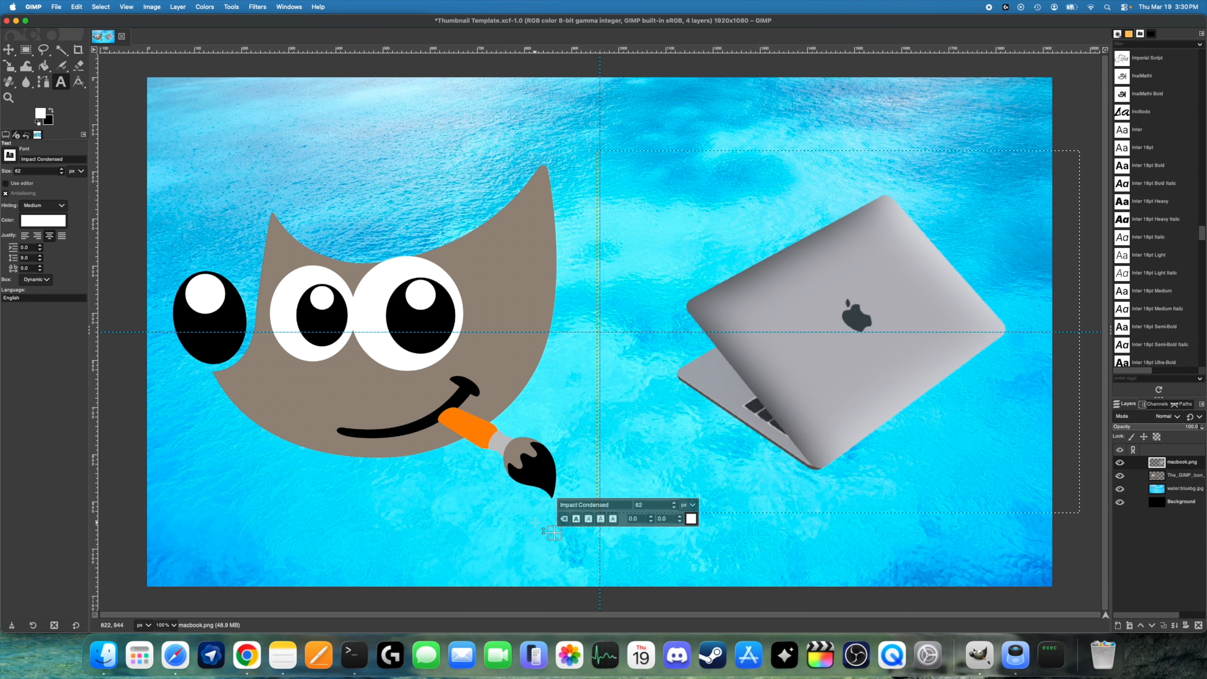
pyautogui.write('ON')
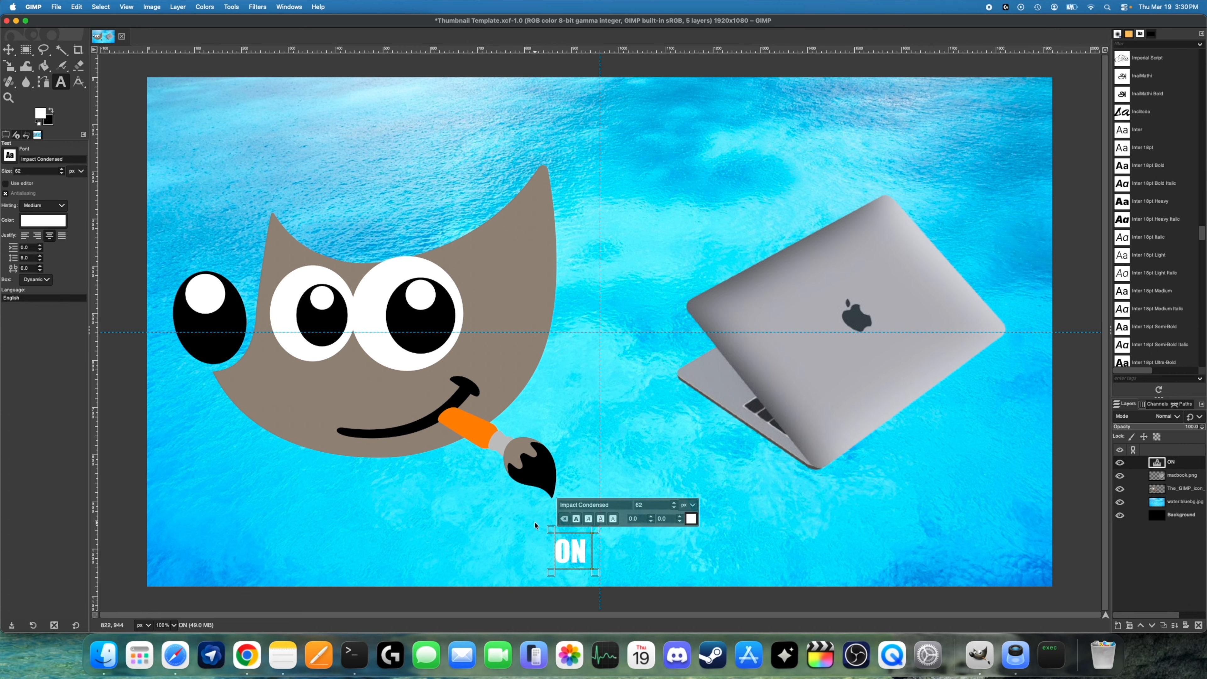
pyautogui.write(' MAC')
# Set the "ON MAC" text size to 250 px and center the text along the canvas's lower edge.
pyautogui.moveTo(557, 552); pyautogui.dragTo(641, 554)
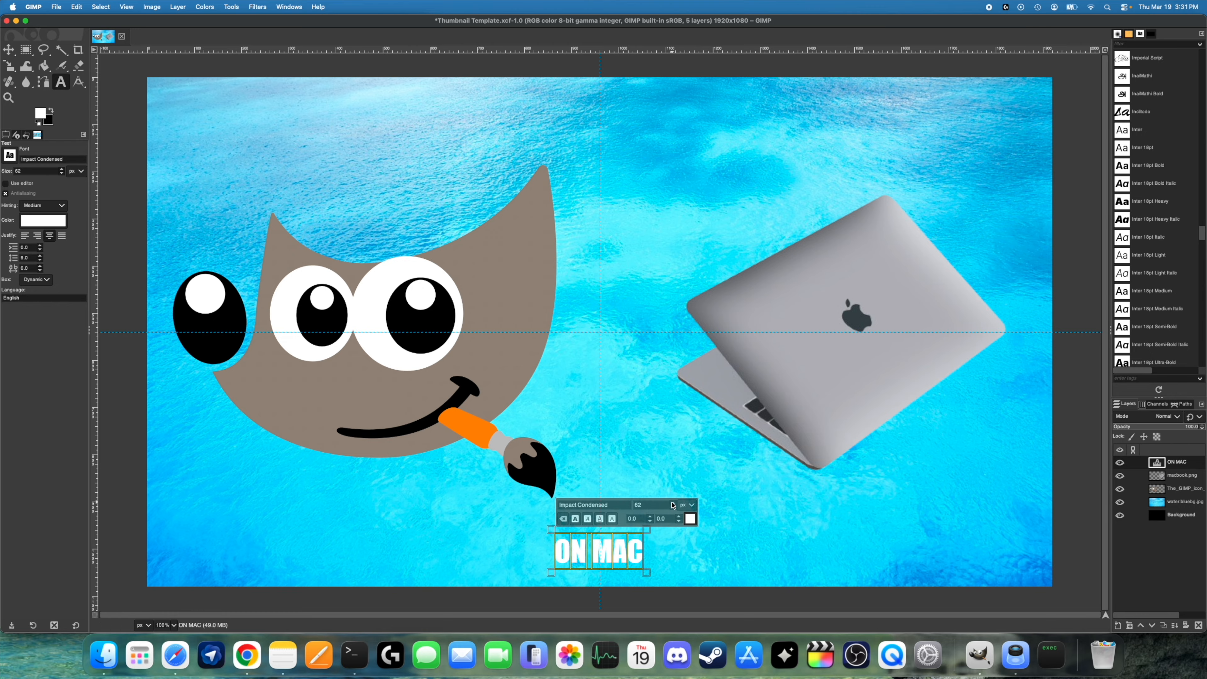
pyautogui.moveTo(673, 505); pyautogui.dragTo(672, 508)
pyautogui.click(672, 509)
pyautogui.click(672, 508)
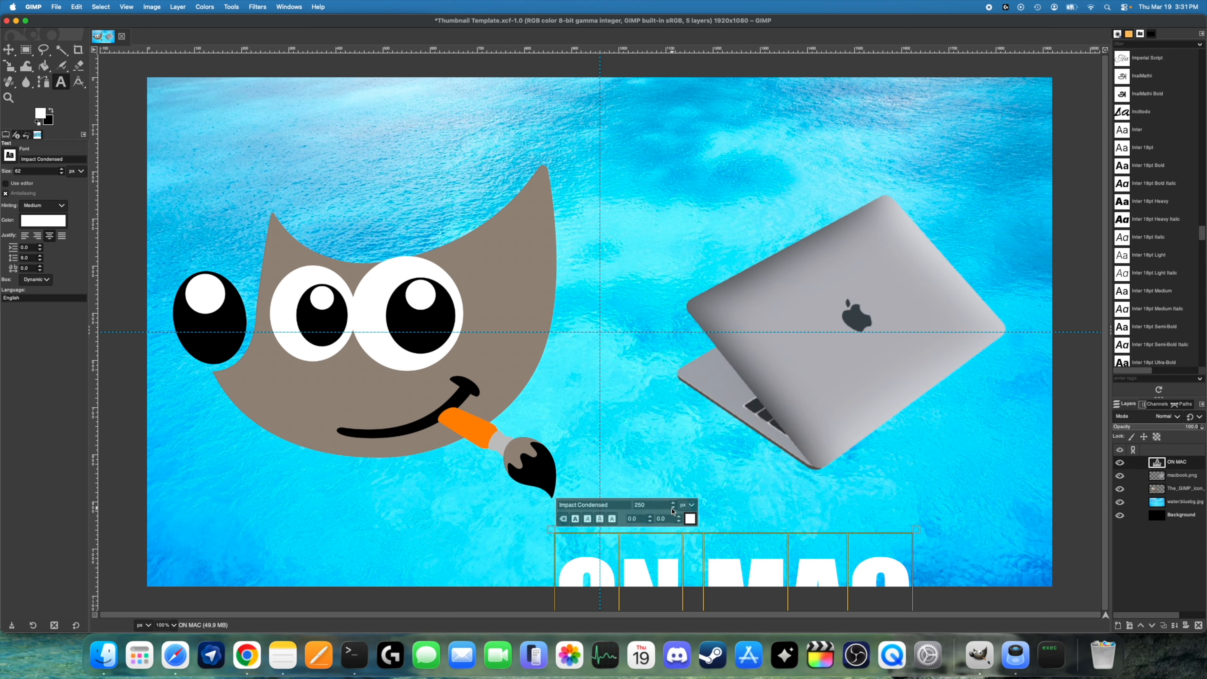
pyautogui.click(9, 50)
pyautogui.moveTo(731, 581); pyautogui.dragTo(596, 490)
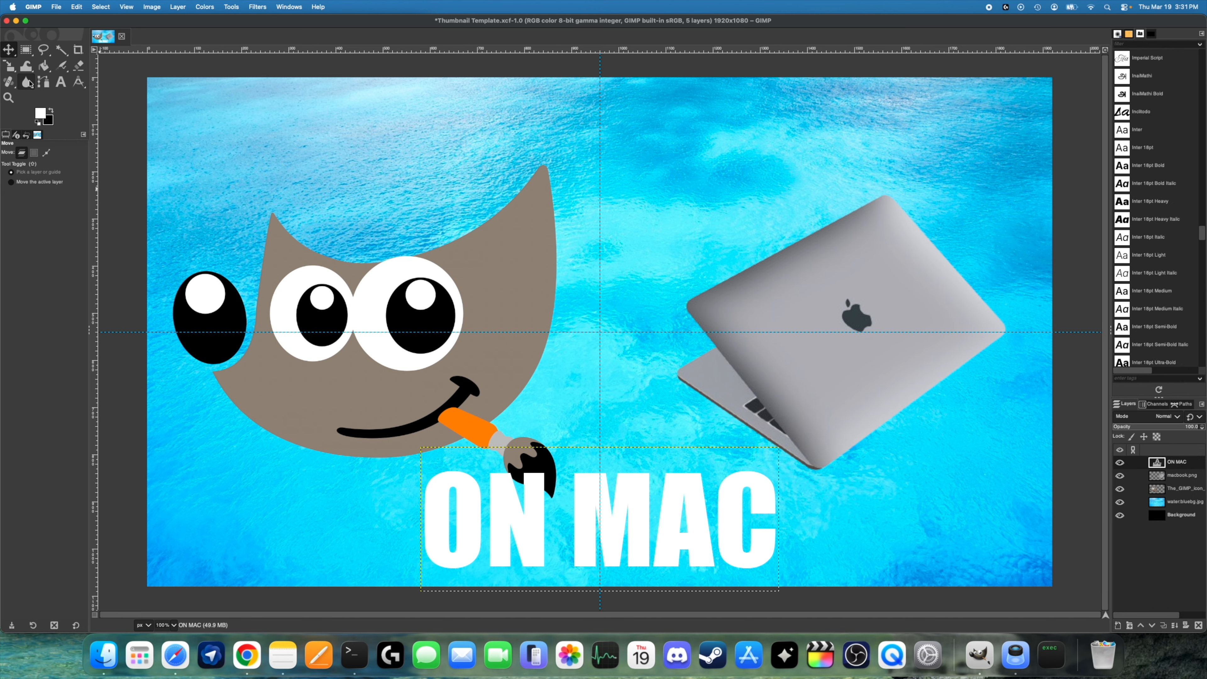
# Select the "ON MAC" text and try the Inter Medium font on it.
pyautogui.click(60, 82)
pyautogui.click(444, 522)
pyautogui.moveTo(495, 519); pyautogui.dragTo(835, 528)
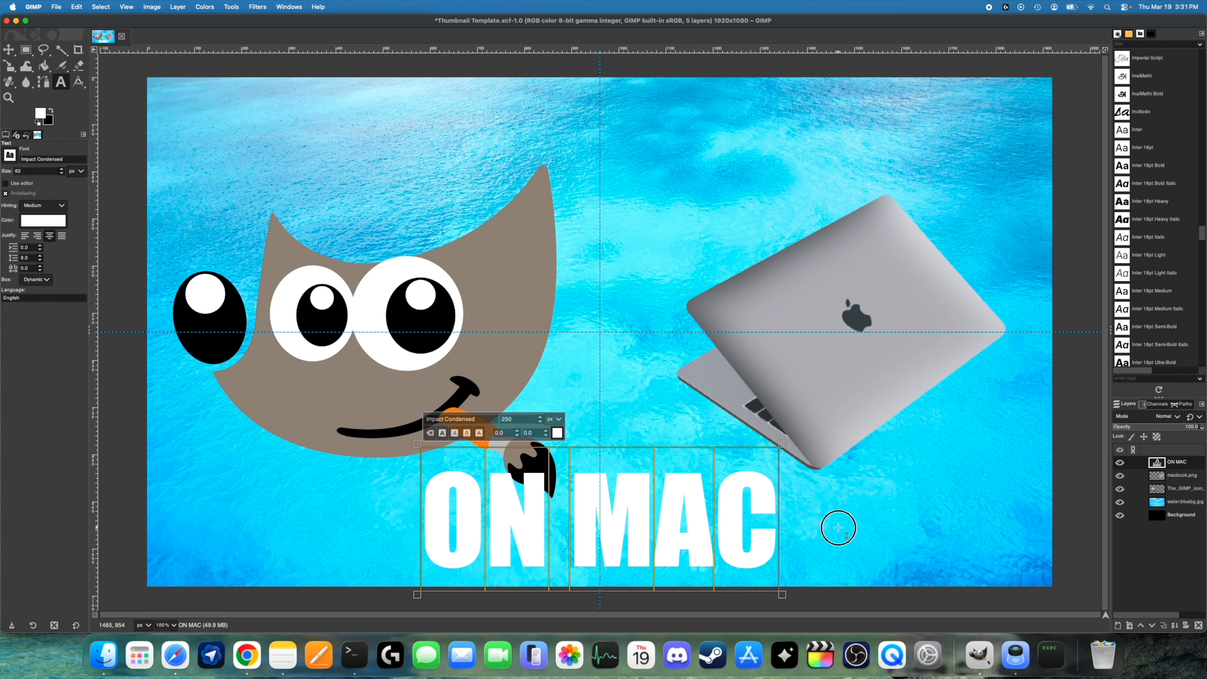
pyautogui.click(484, 419)
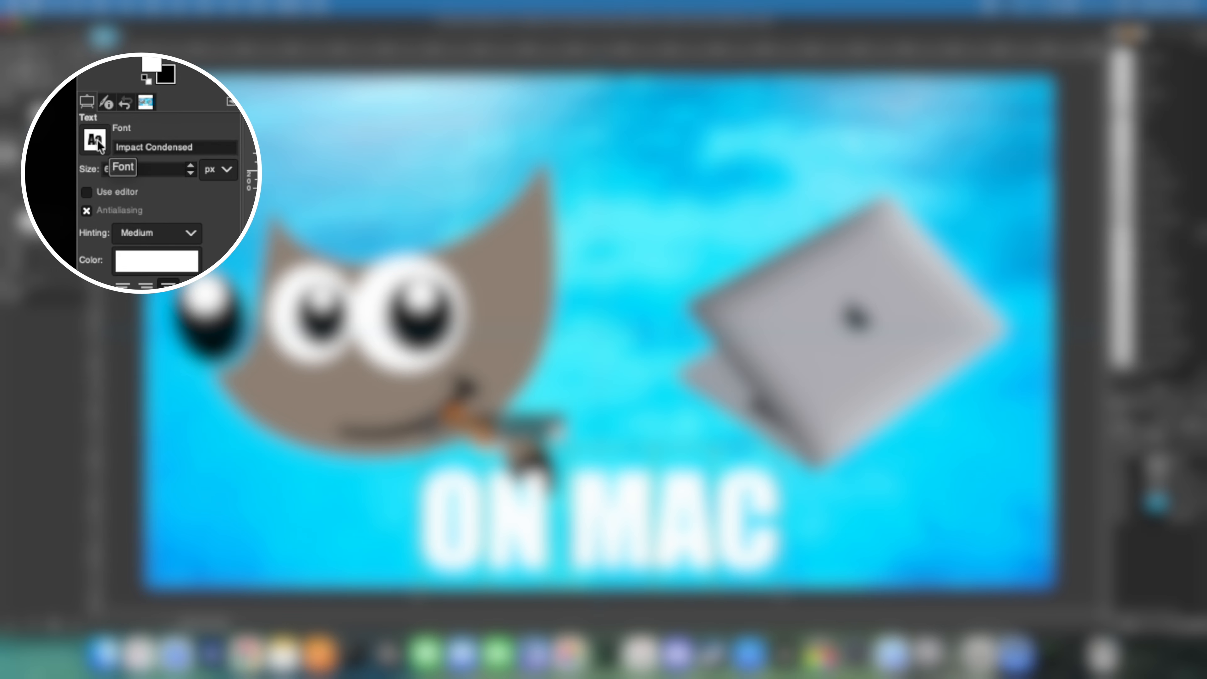
pyautogui.click(12, 156)
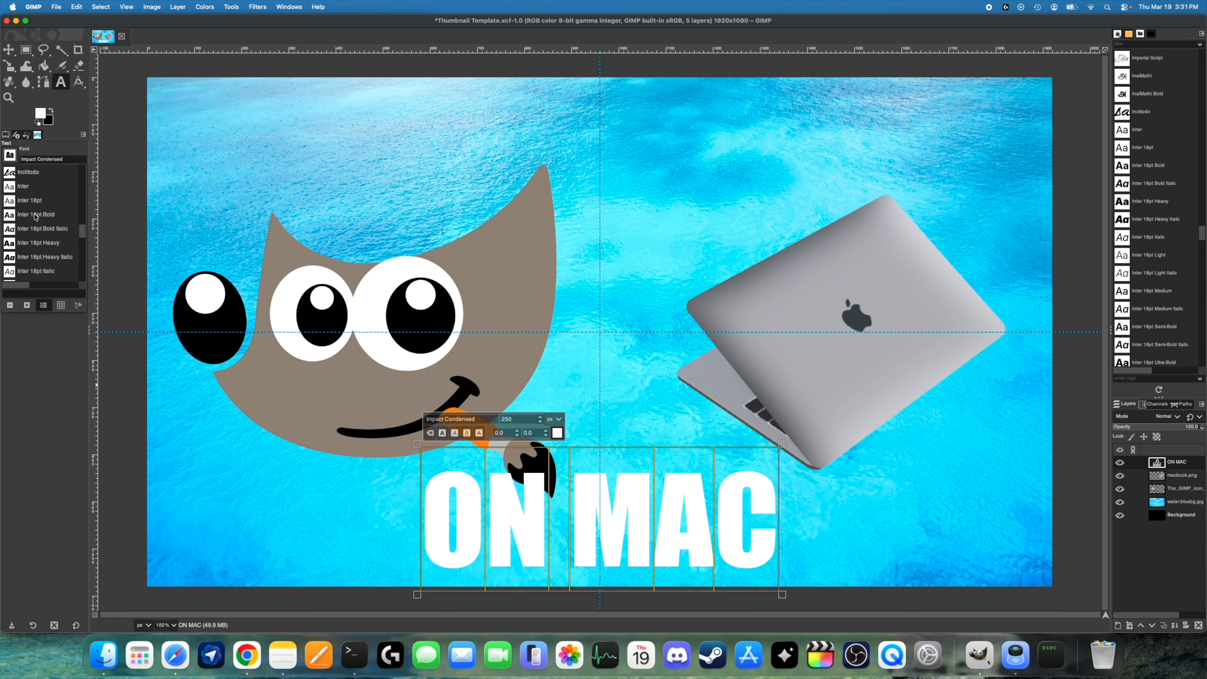
pyautogui.scroll(-5, 38, 217)
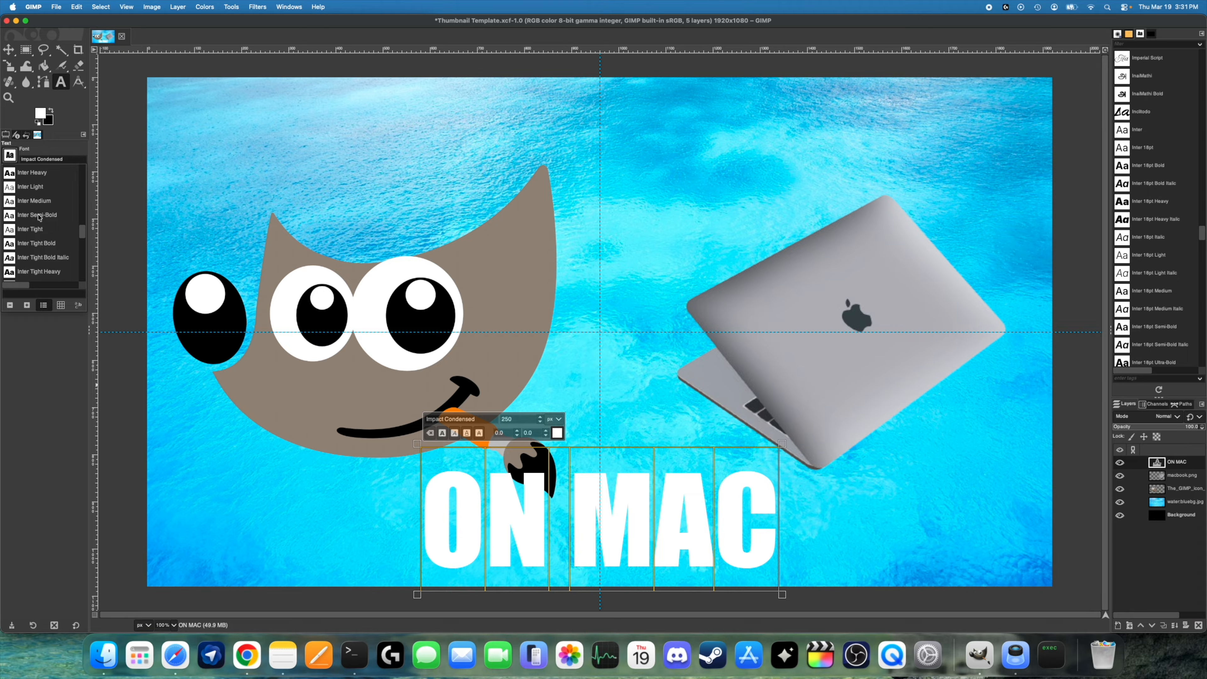
pyautogui.click(30, 200)
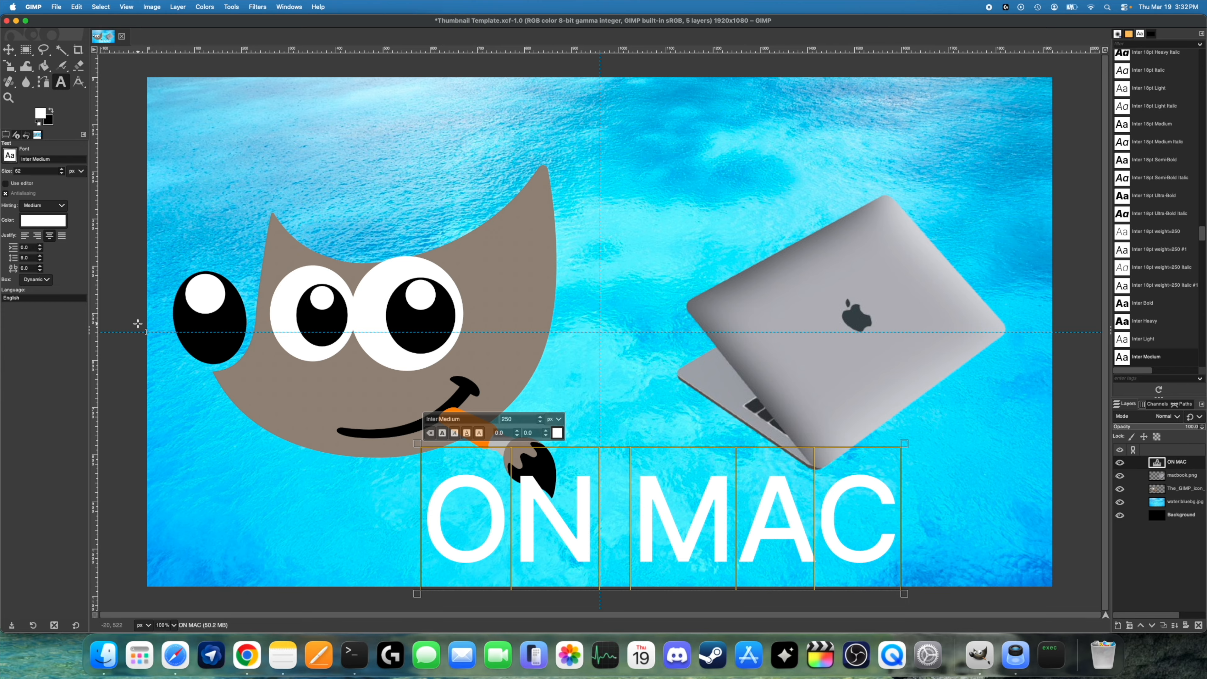
pyautogui.click(10, 156)
pyautogui.scroll(-4, 47, 268)
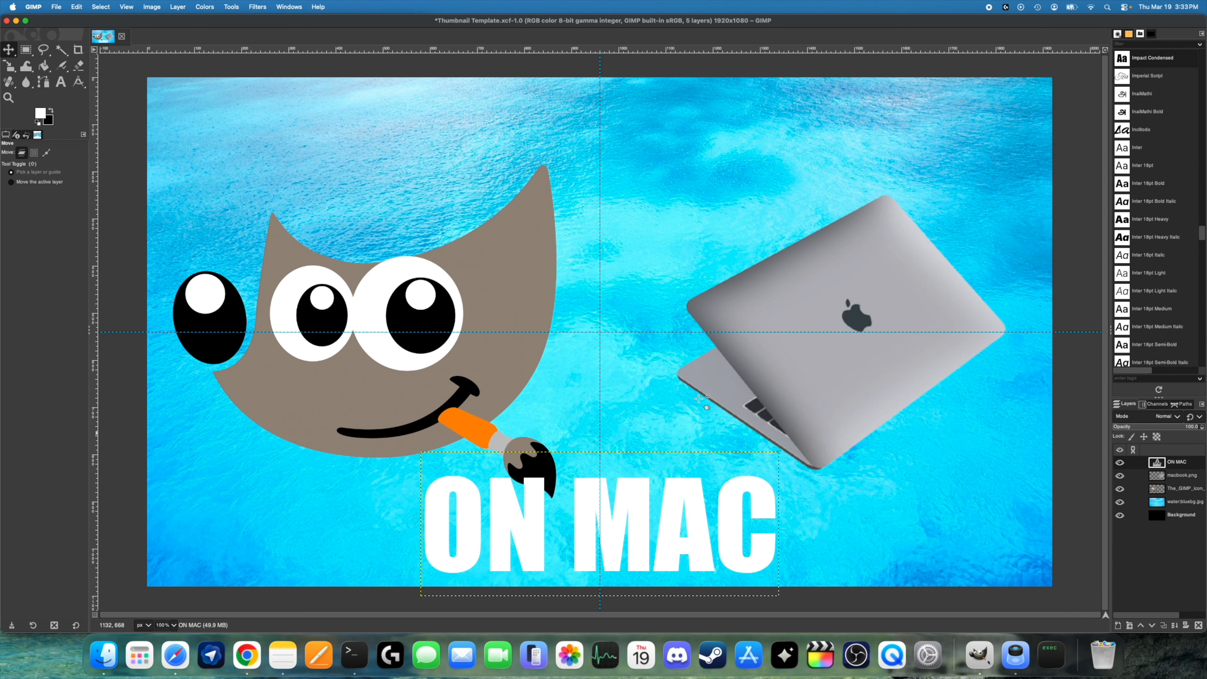
# Move the "ON MAC" text over the MacBook and raise the macbook.png layer above the text layer.
pyautogui.moveTo(643, 502); pyautogui.dragTo(837, 337)
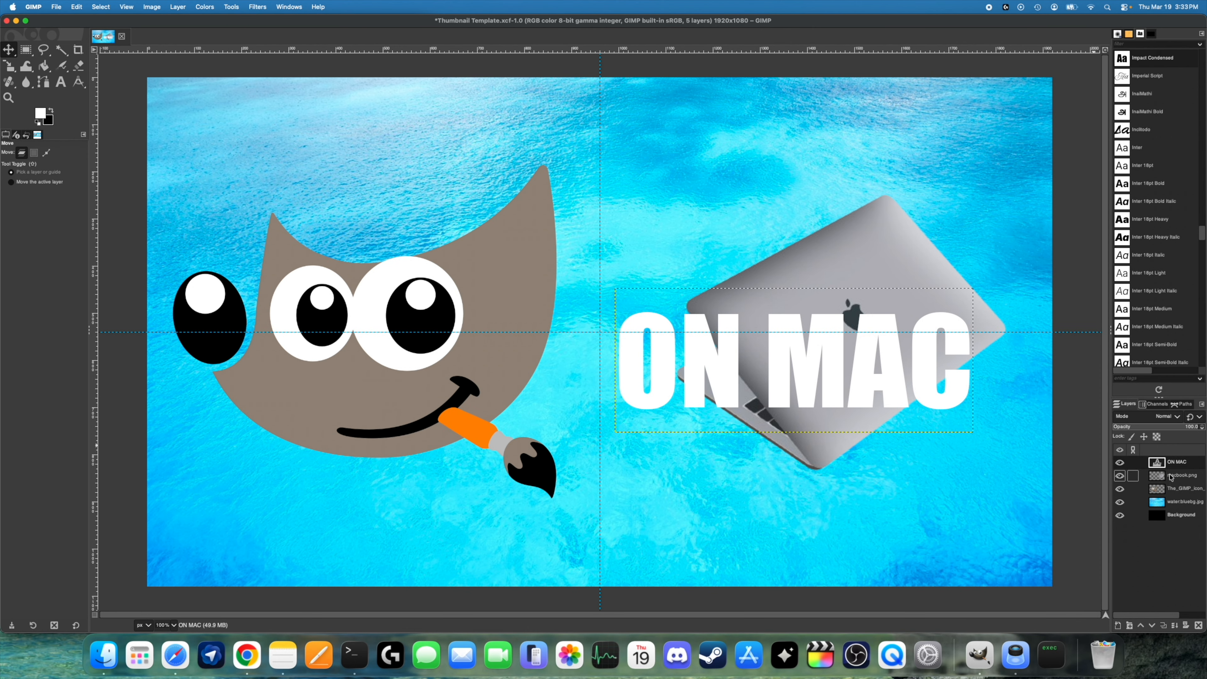
pyautogui.moveTo(1173, 479); pyautogui.dragTo(1178, 460)
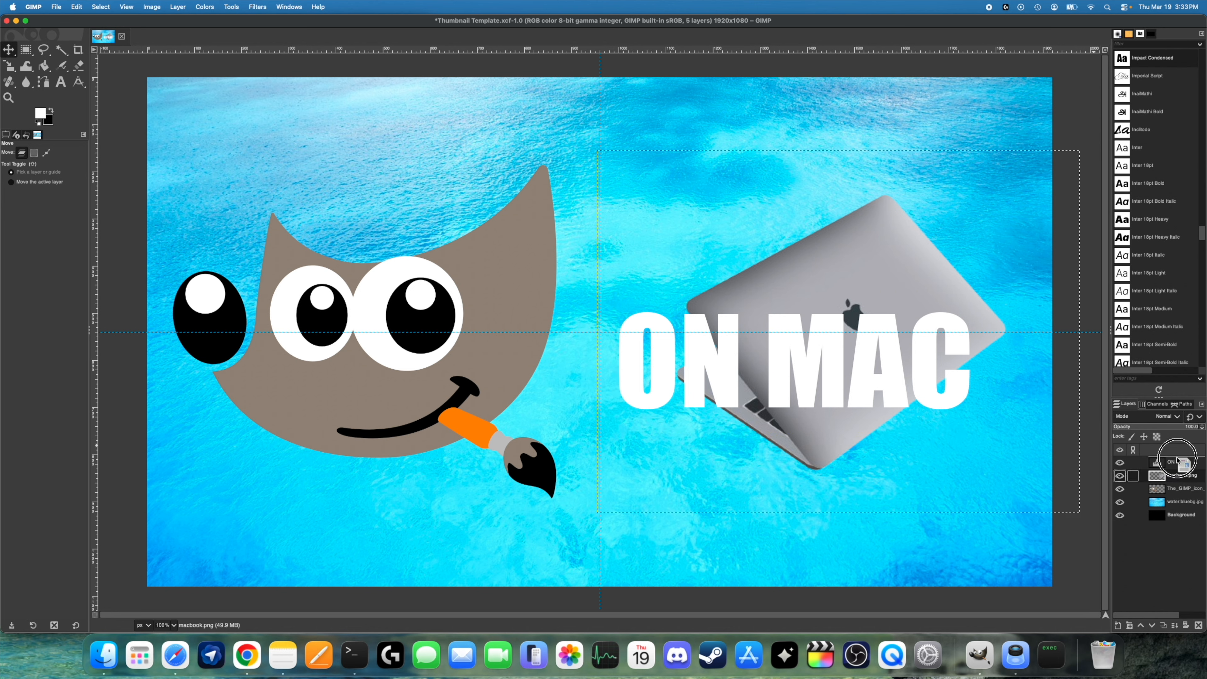
pyautogui.moveTo(1176, 459); pyautogui.dragTo(1178, 459)
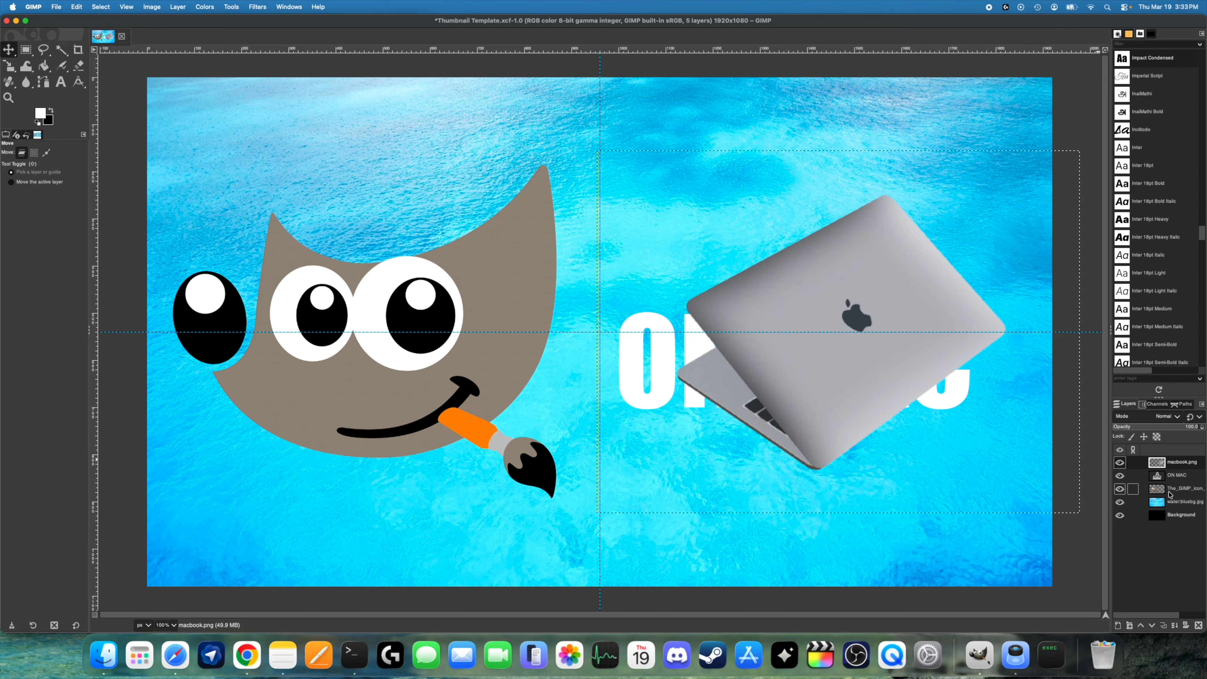
# Move the GIMP logo slightly to the left and set the macbook.png layer's opacity to 100.
pyautogui.moveTo(417, 378); pyautogui.dragTo(369, 372)
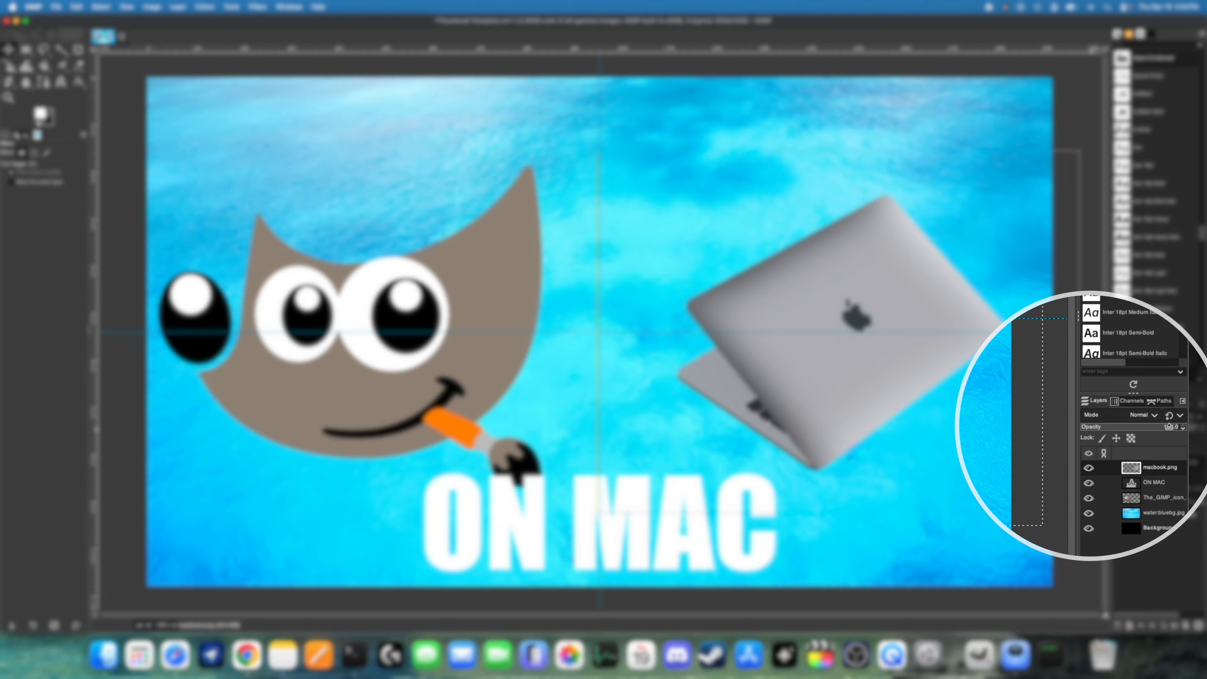
pyautogui.moveTo(1189, 427)
pyautogui.mouseDown()
pyautogui.moveTo(1129, 431)
pyautogui.moveTo(1202, 427)
pyautogui.mouseUp()
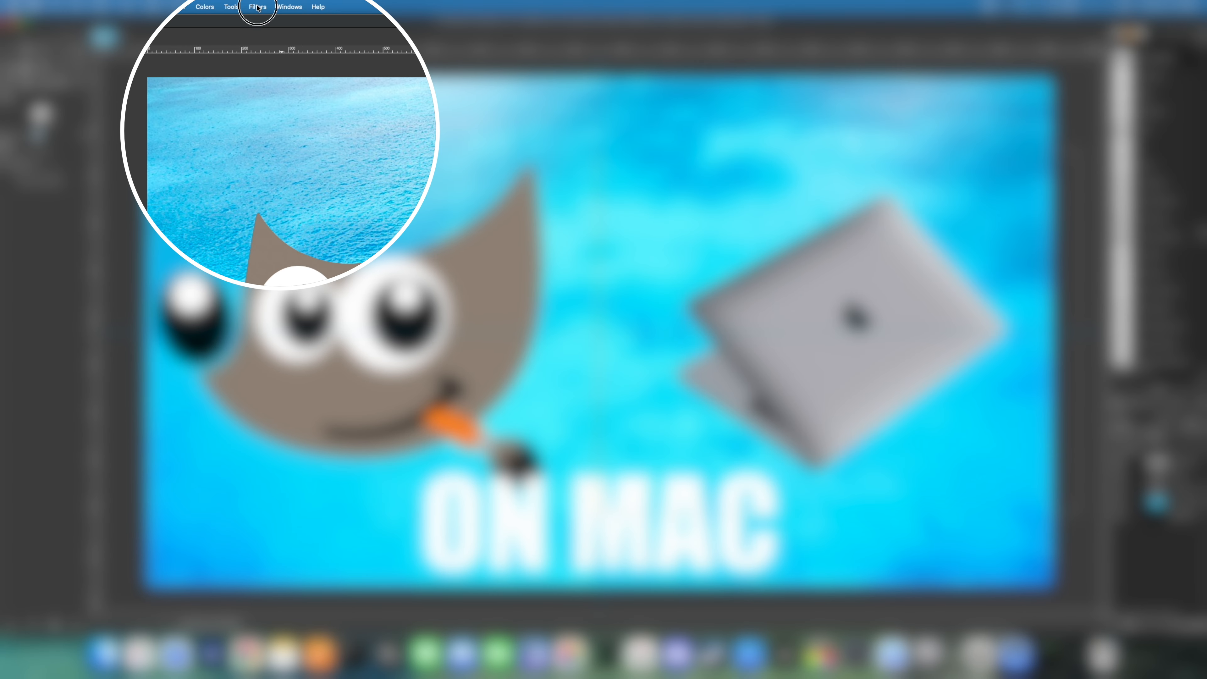
# Apply a black Drop Shadow to the macbook.png layer with X and Y 0, blur radius 0, grow radius 3 and maximum opacity.
pyautogui.click(257, 7)
pyautogui.moveTo(276, 99)
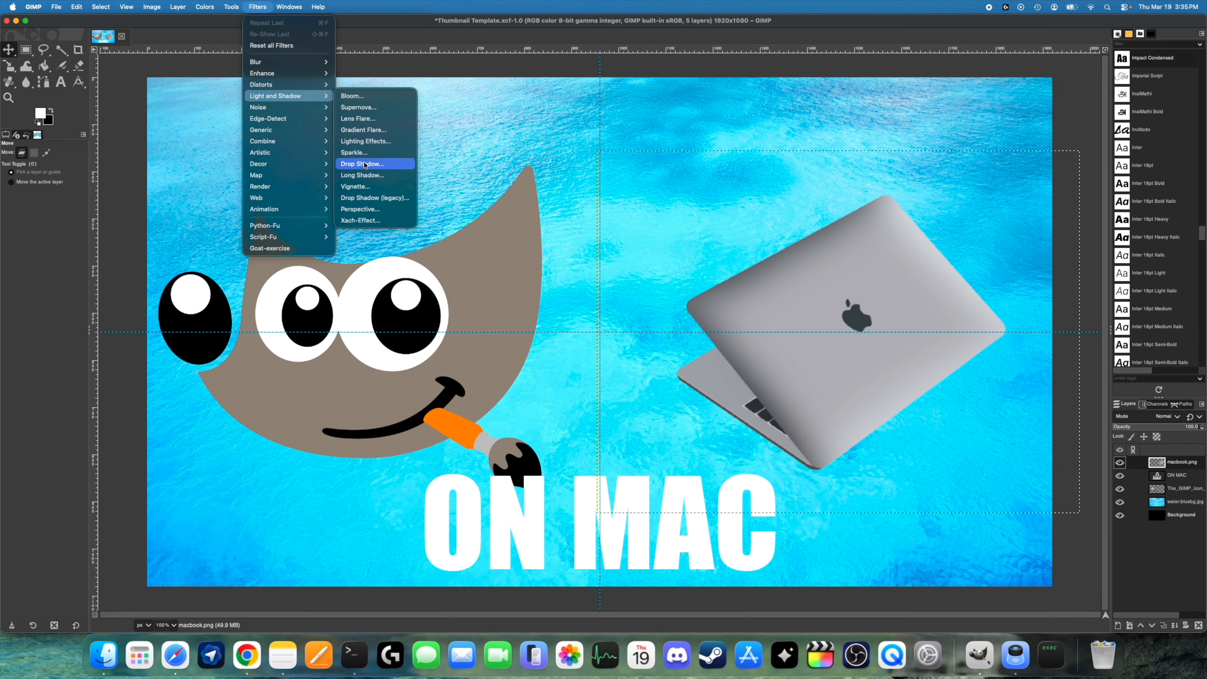
pyautogui.click(362, 163)
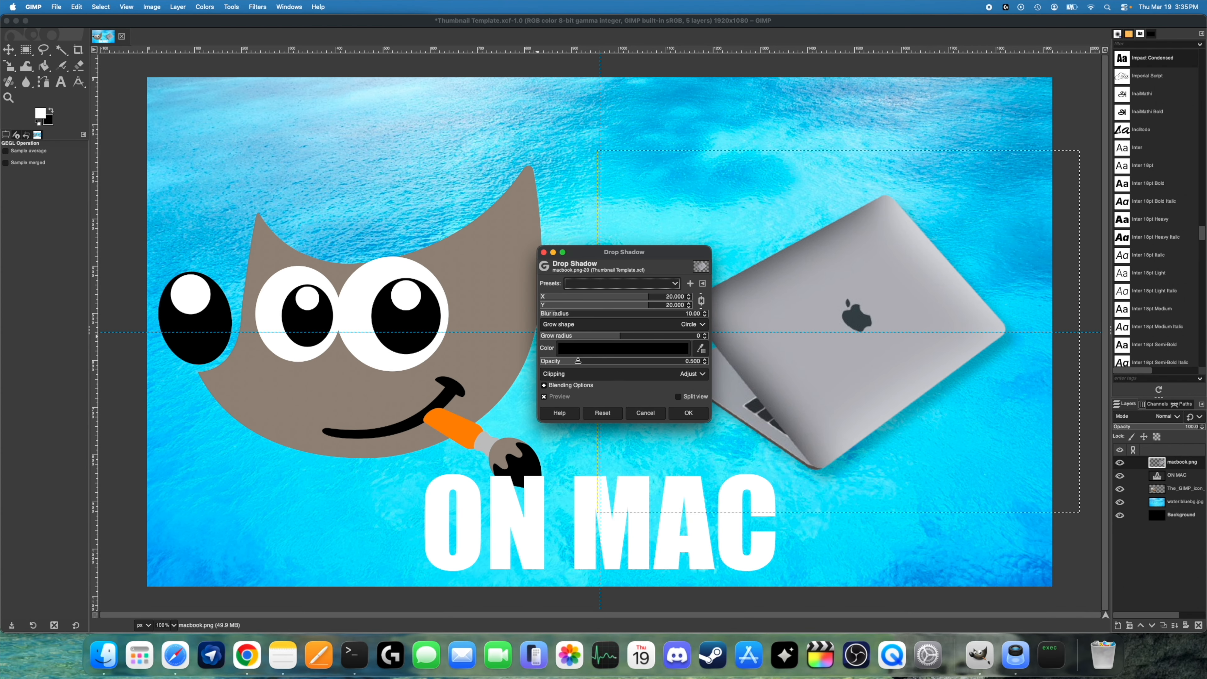
pyautogui.moveTo(577, 360); pyautogui.dragTo(857, 374)
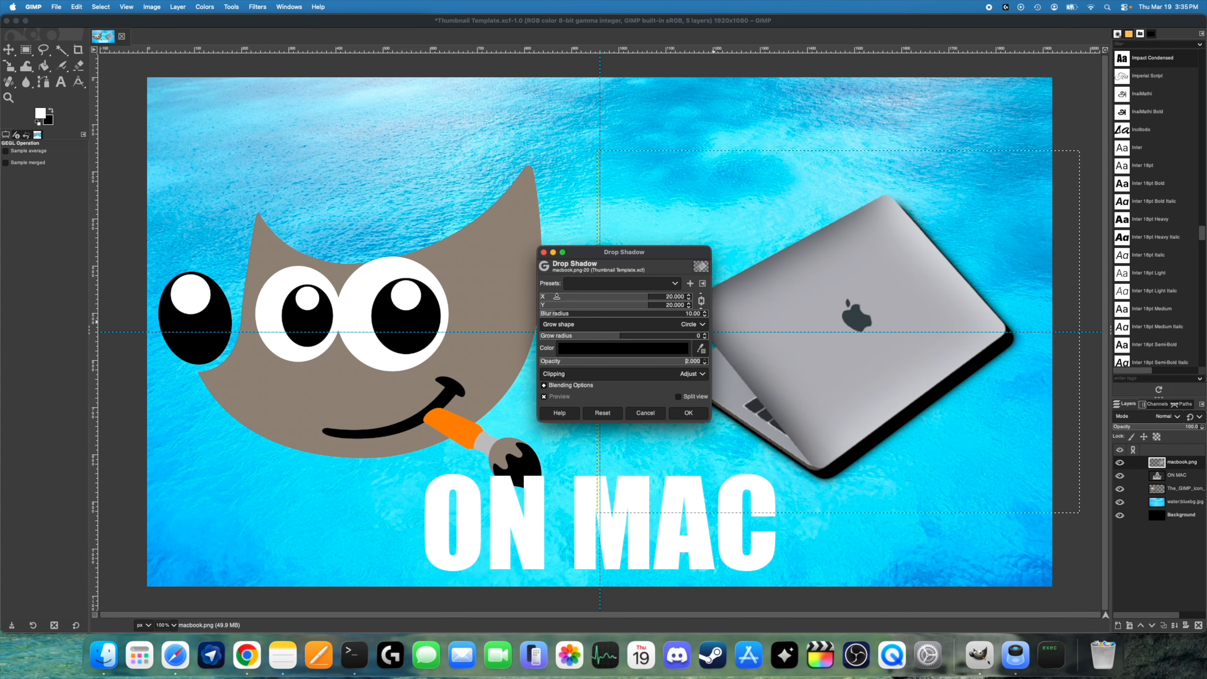
pyautogui.click(689, 307)
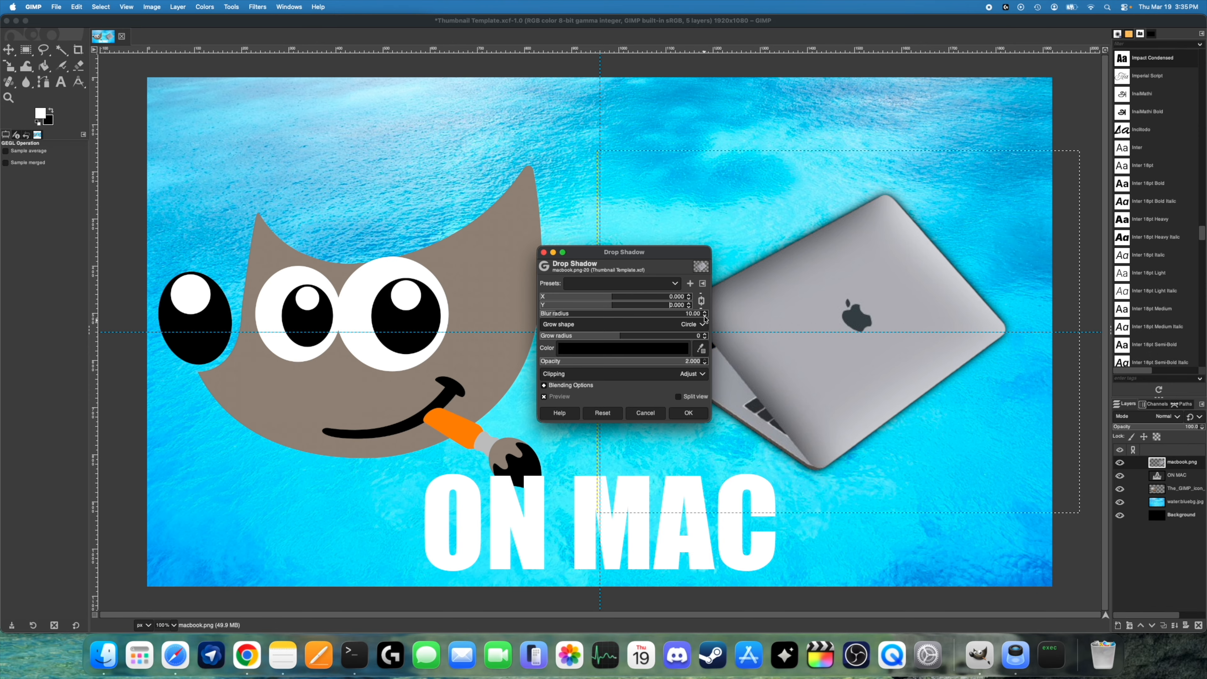
pyautogui.click(706, 316)
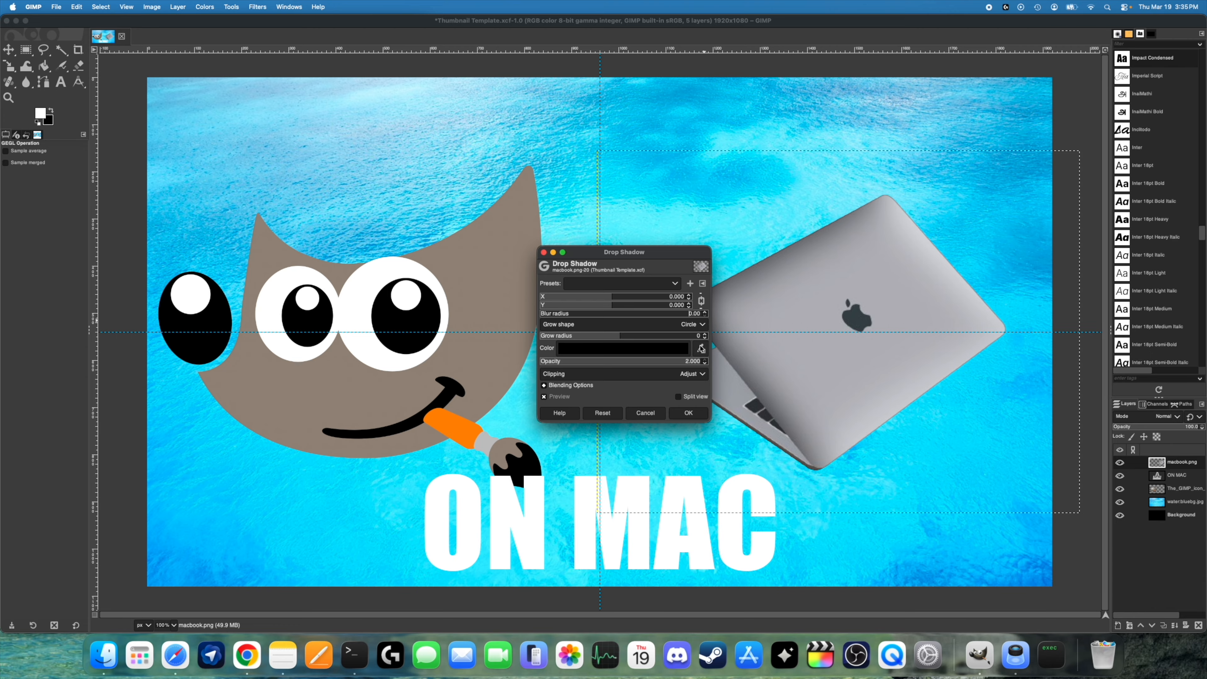
pyautogui.click(705, 334)
pyautogui.click(705, 334)
pyautogui.click(706, 335)
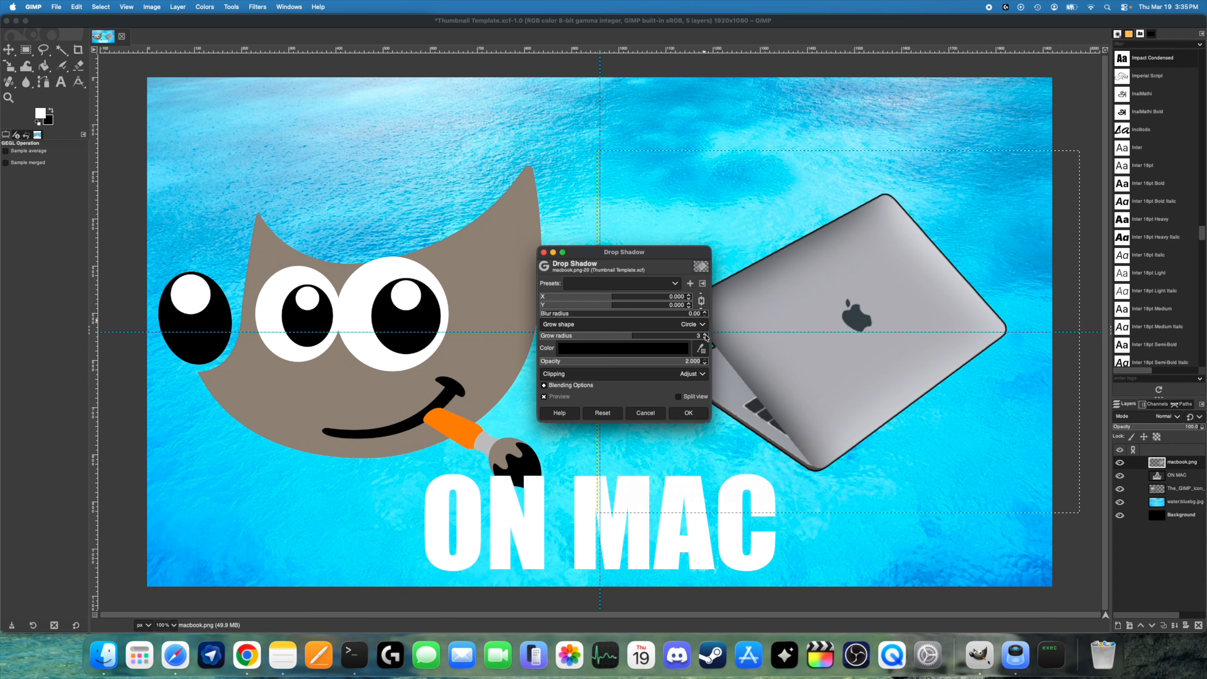
pyautogui.click(689, 414)
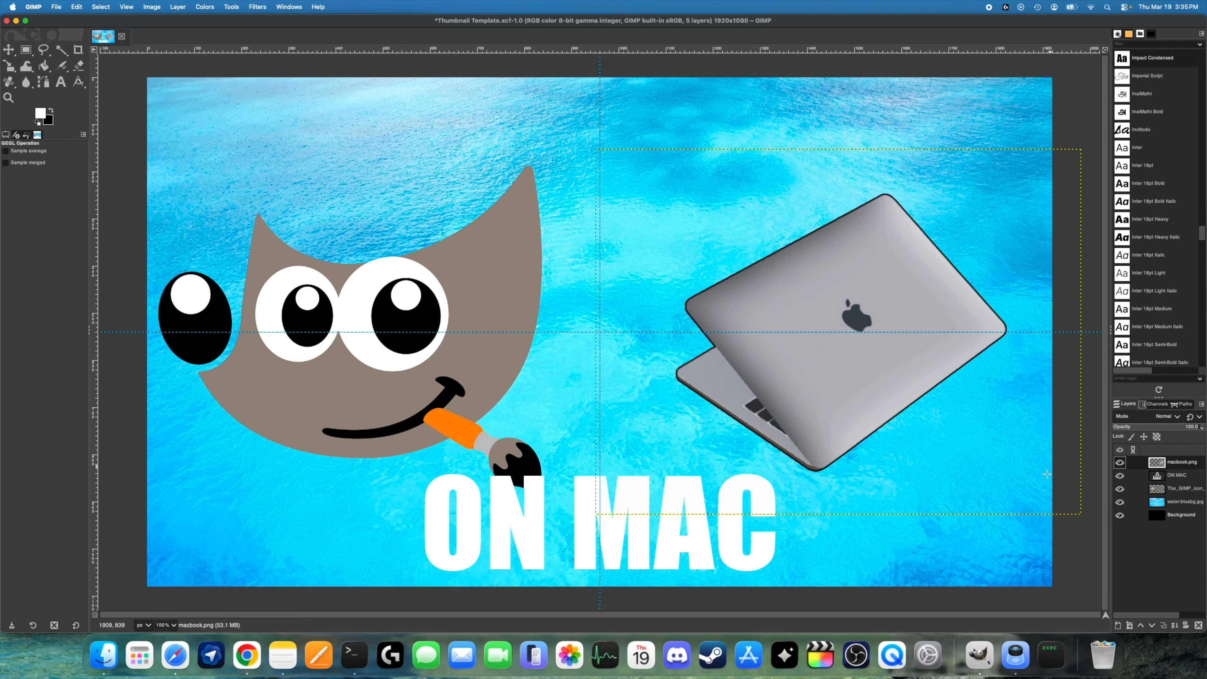
# Repeat the last Drop Shadow filter on the "ON MAC" text layer.
pyautogui.click(1180, 478)
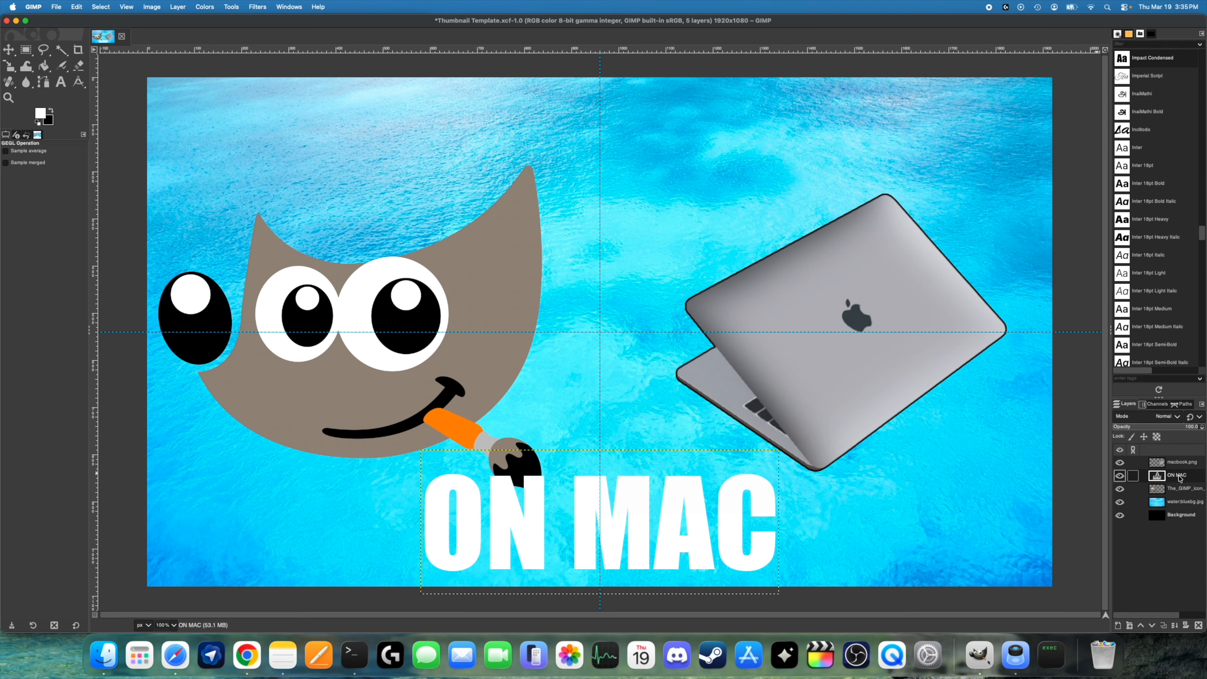
pyautogui.click(257, 6)
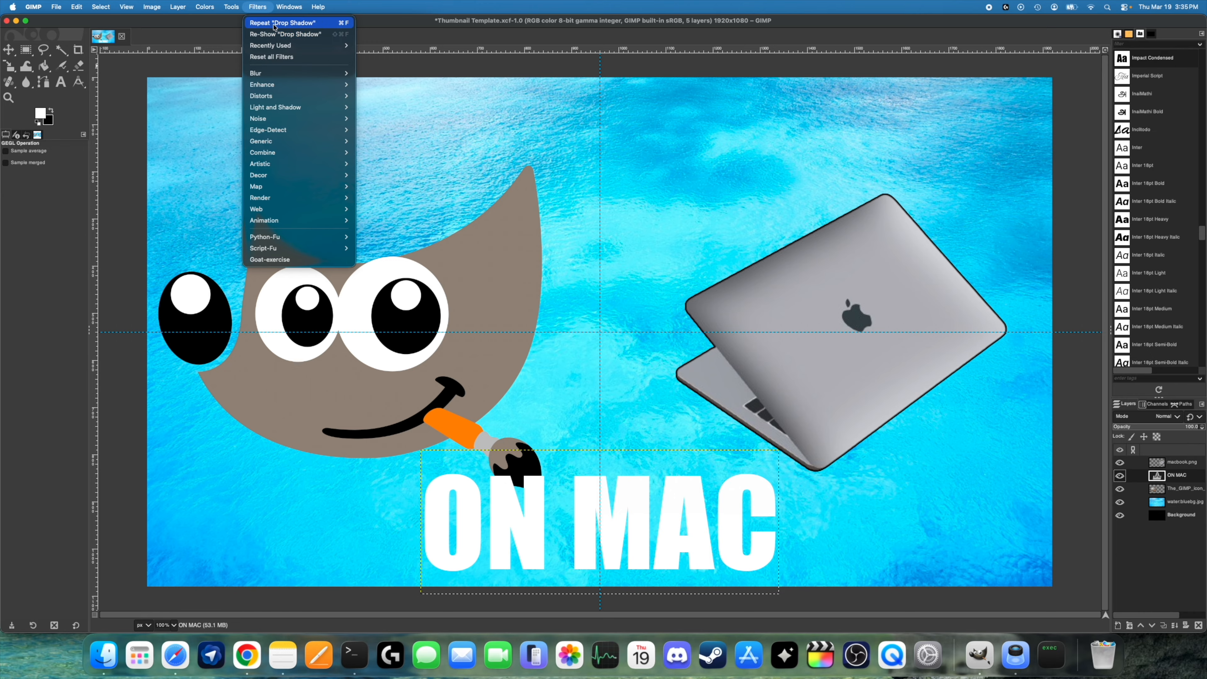
pyautogui.click(287, 24)
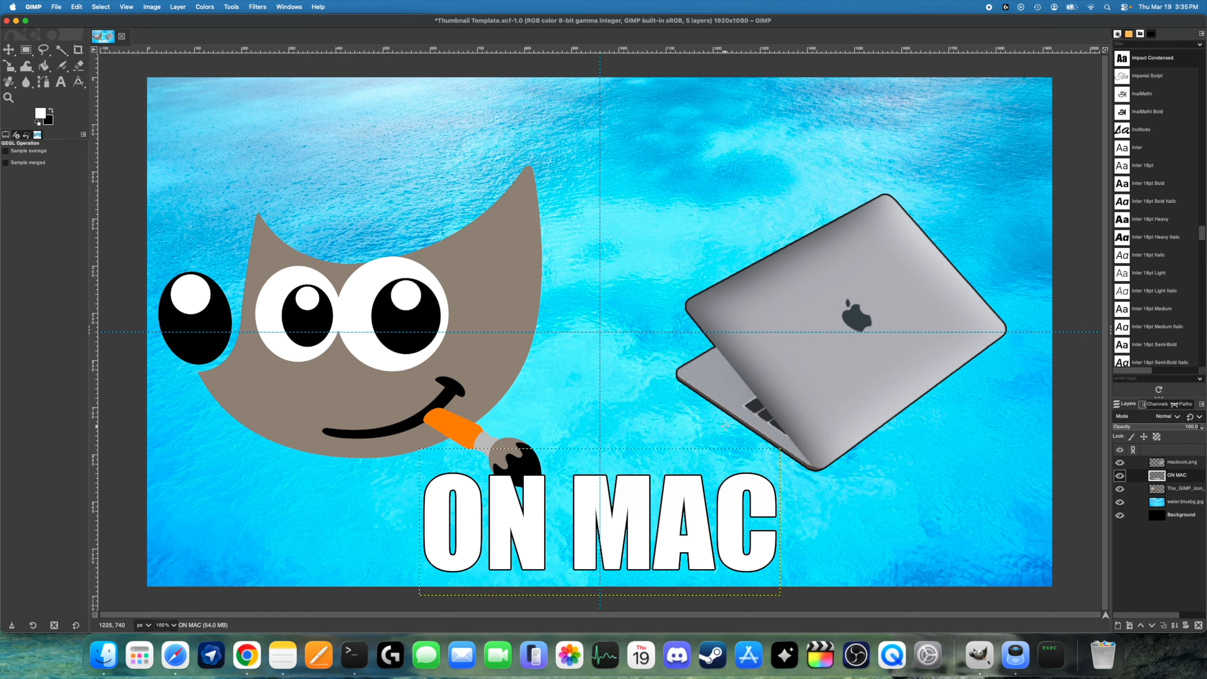
# Try the same Drop Shadow outline on the GIMP logo layer and undo it.
pyautogui.click(1180, 490)
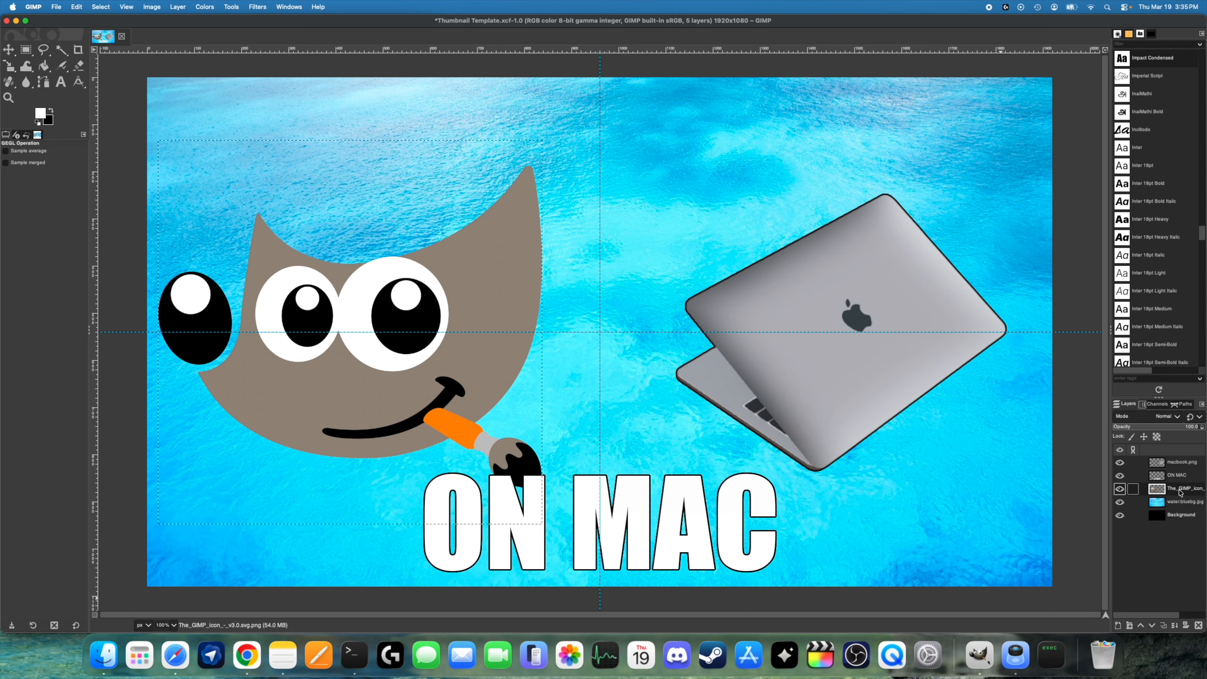
pyautogui.click(253, 8)
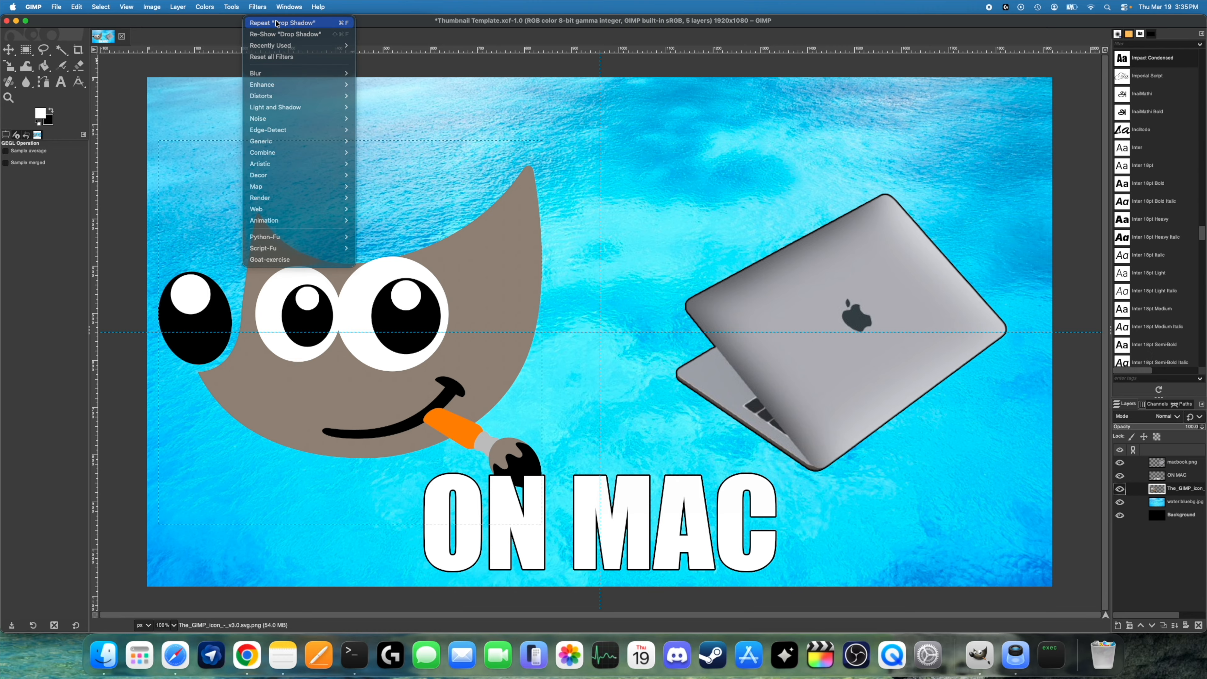
pyautogui.click(280, 26)
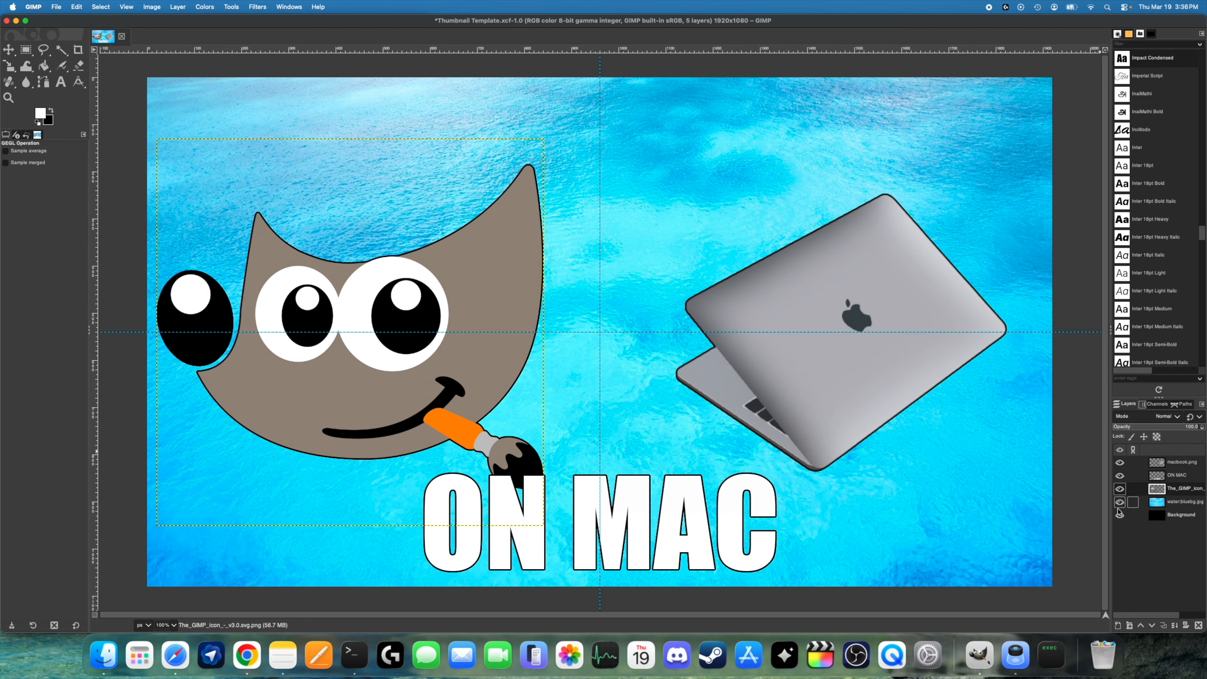
pyautogui.press('super+z')
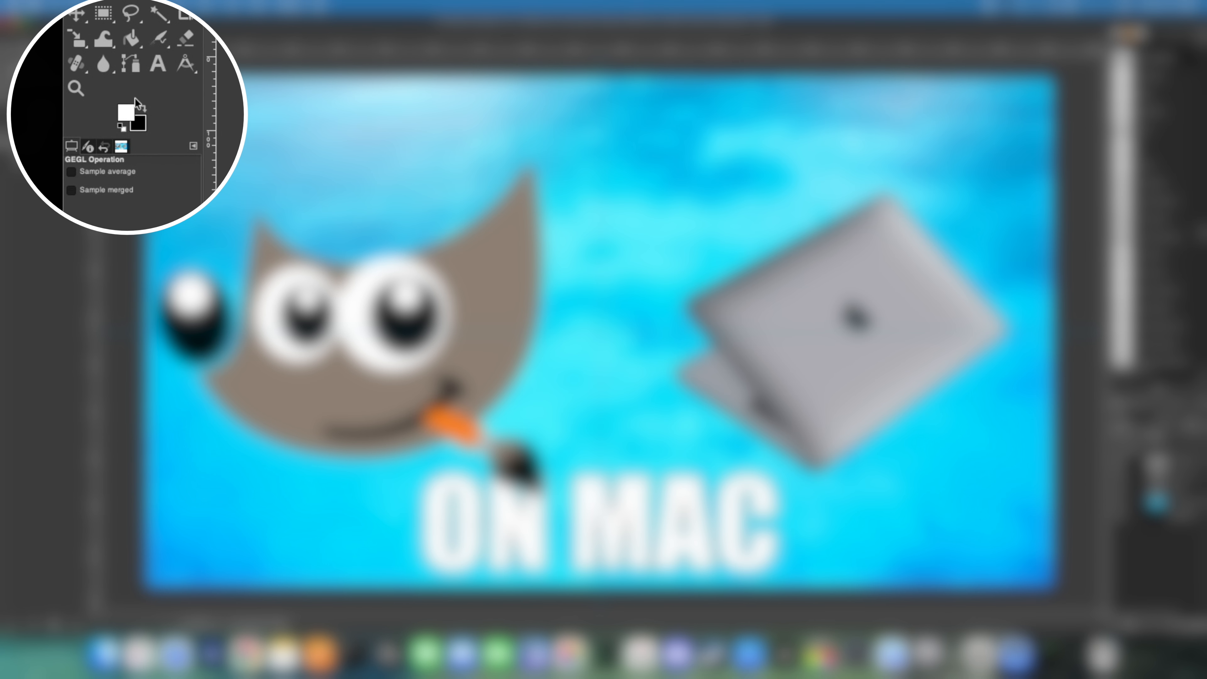
# Set the foreground color to red and turn the GIMP logo layer's alpha into a selection.
pyautogui.click(125, 113)
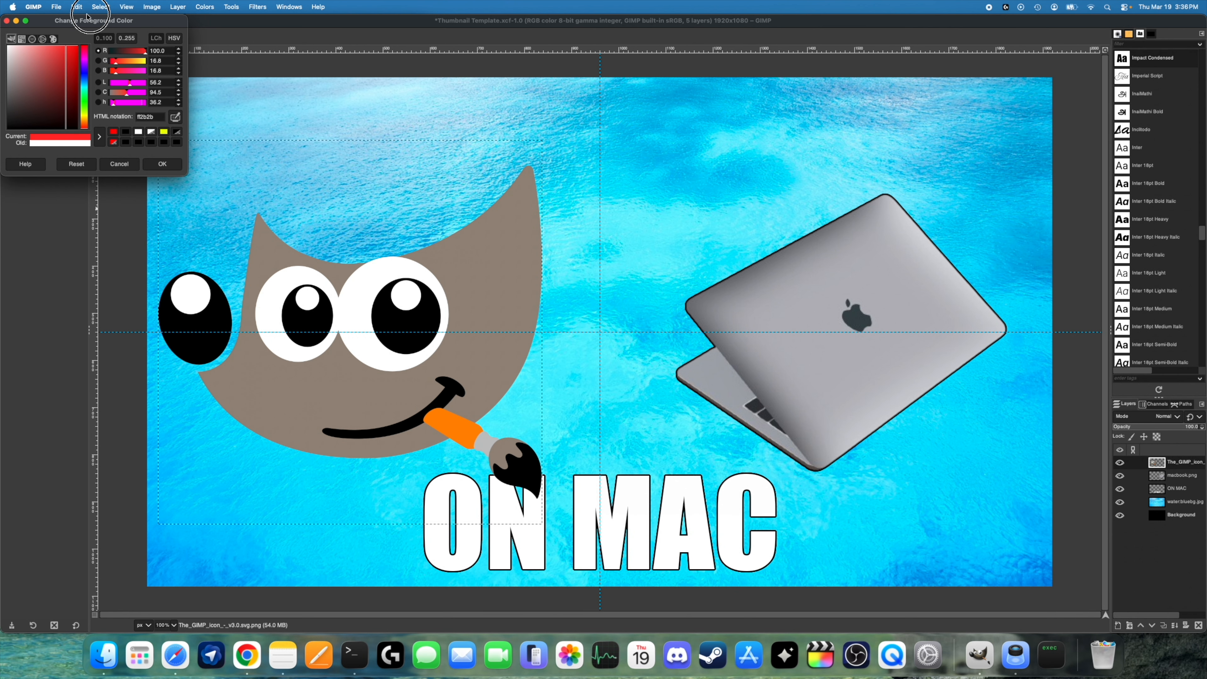
pyautogui.click(163, 164)
pyautogui.rightClick(1178, 463)
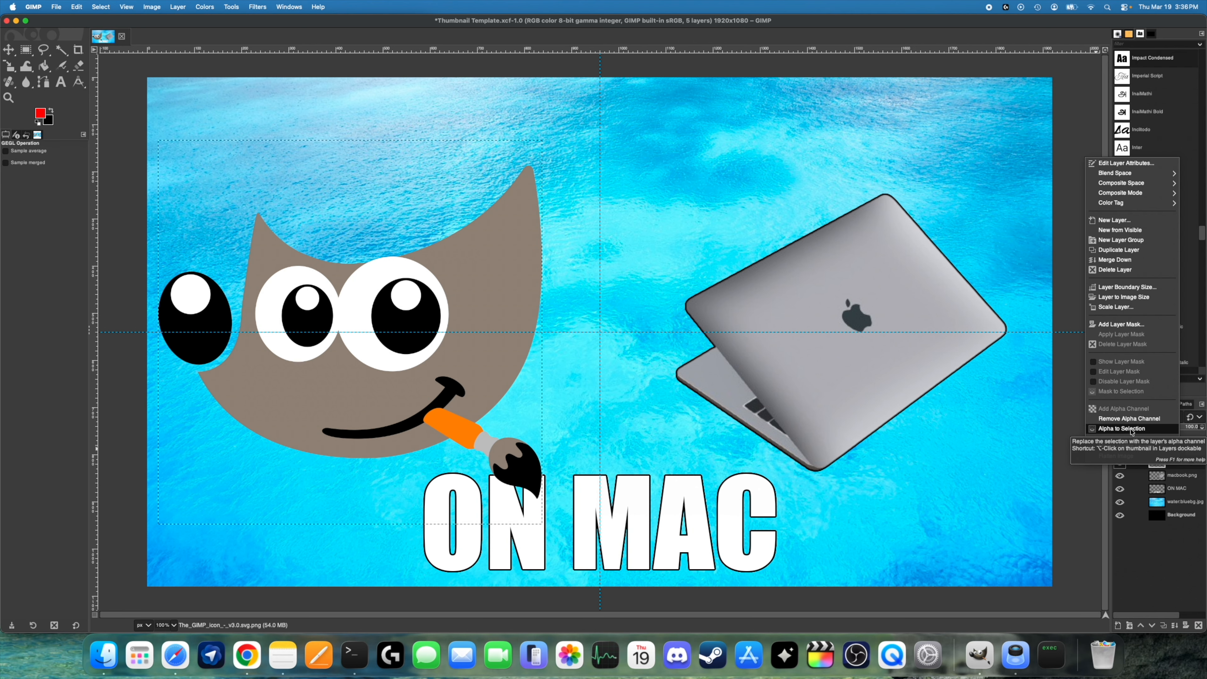
pyautogui.click(1122, 429)
# Stroke the GIMP logo selection with a 15 px solid red line and undo the stroke.
pyautogui.click(76, 8)
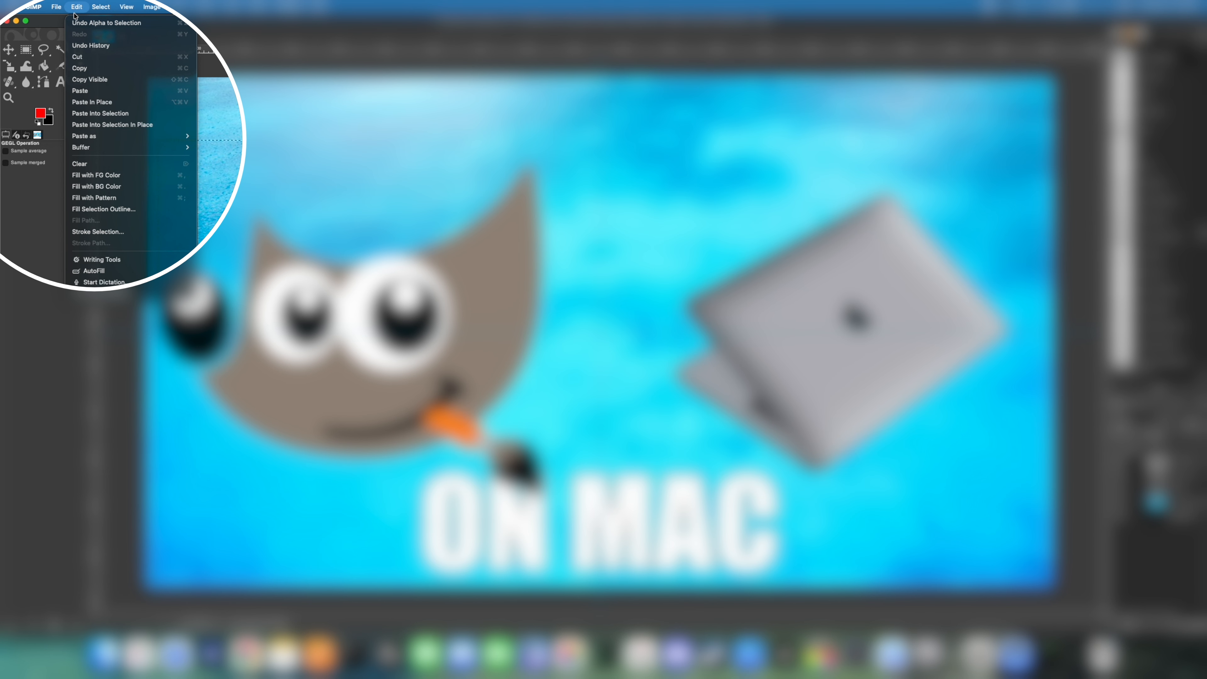
pyautogui.click(97, 232)
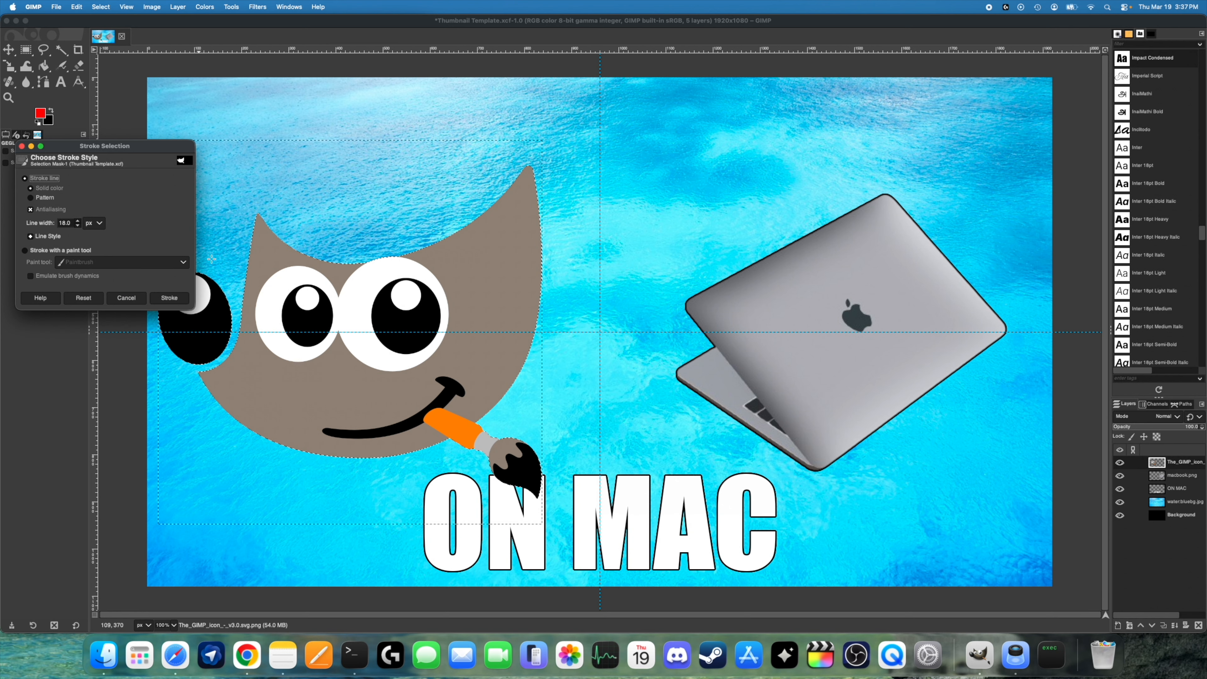
pyautogui.click(77, 225)
pyautogui.click(77, 226)
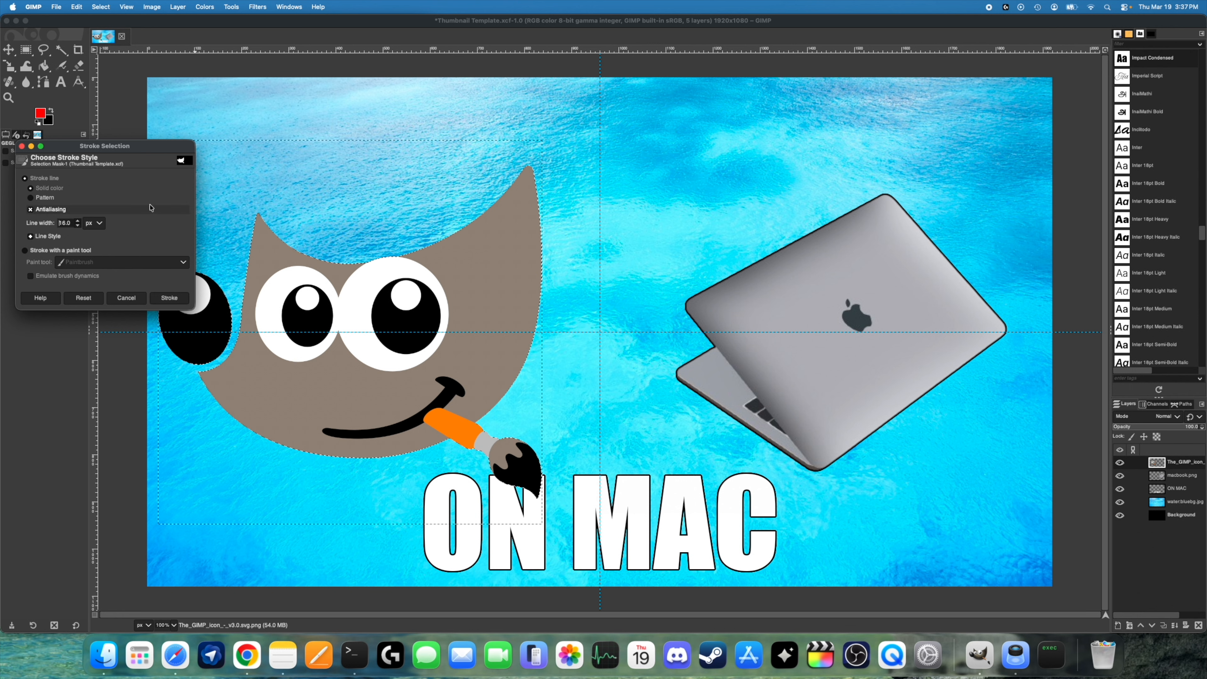
pyautogui.click(77, 226)
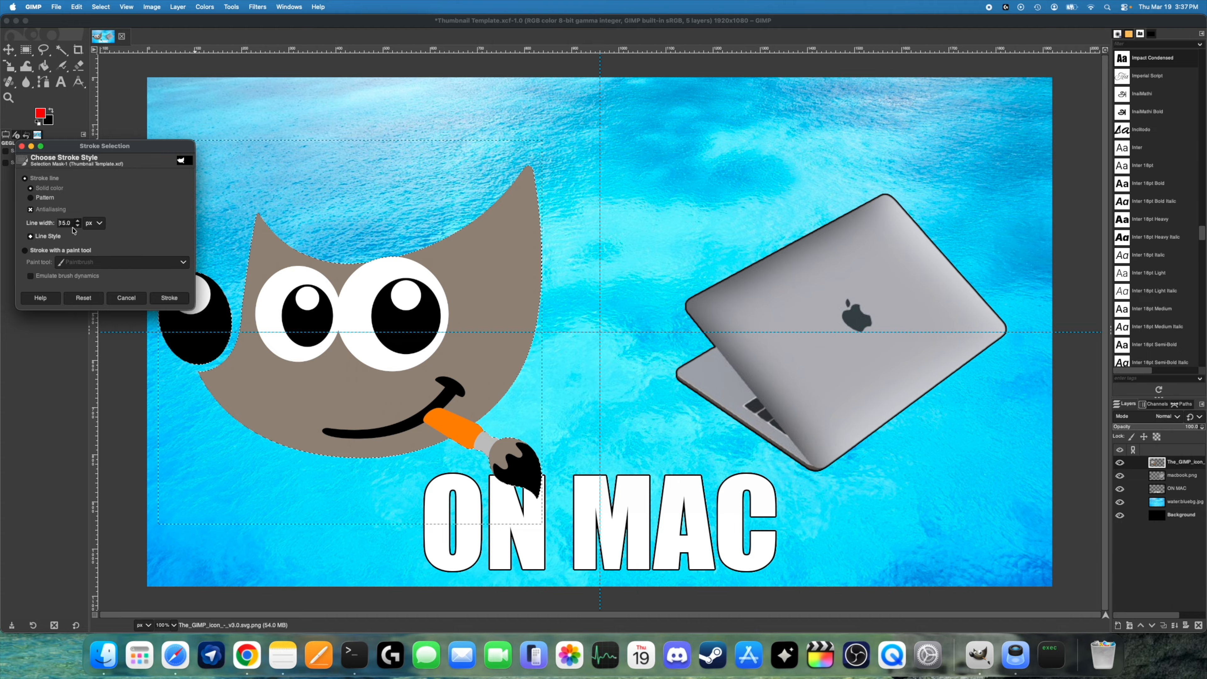
pyautogui.click(170, 298)
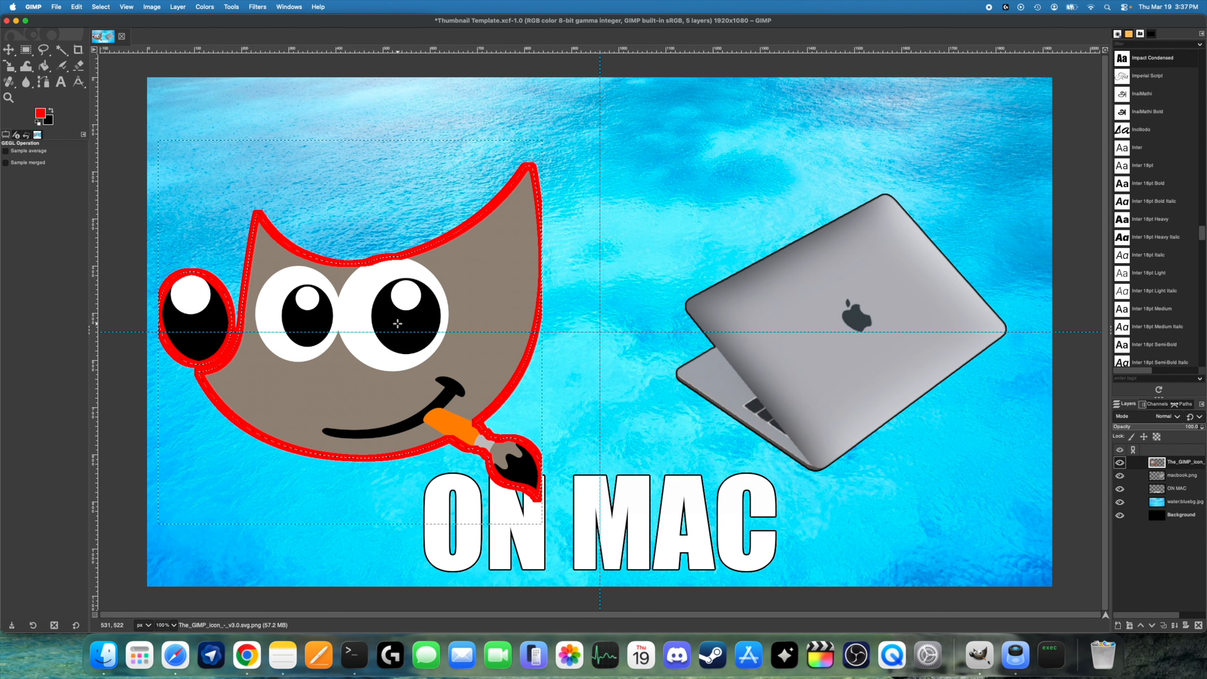
pyautogui.press('super+z')
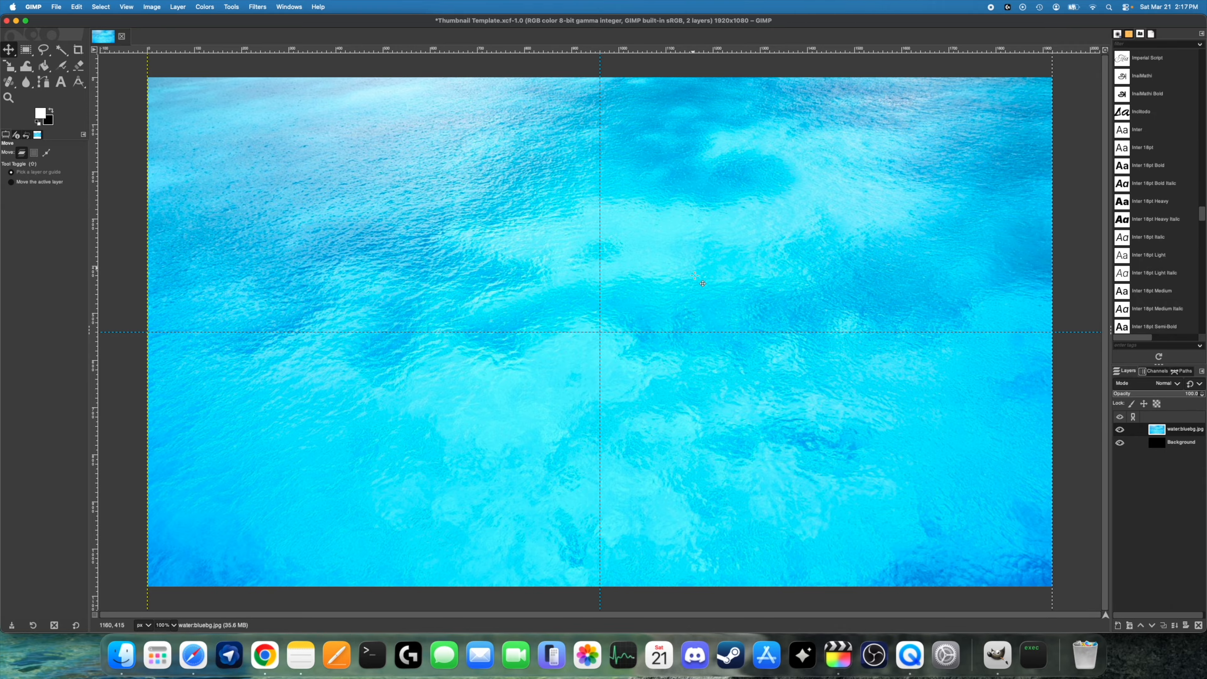
# Set the foreground color to red and turn the water background layer's alpha into a selection.
pyautogui.click(38, 113)
pyautogui.click(117, 132)
pyautogui.click(161, 163)
pyautogui.rightClick(1173, 430)
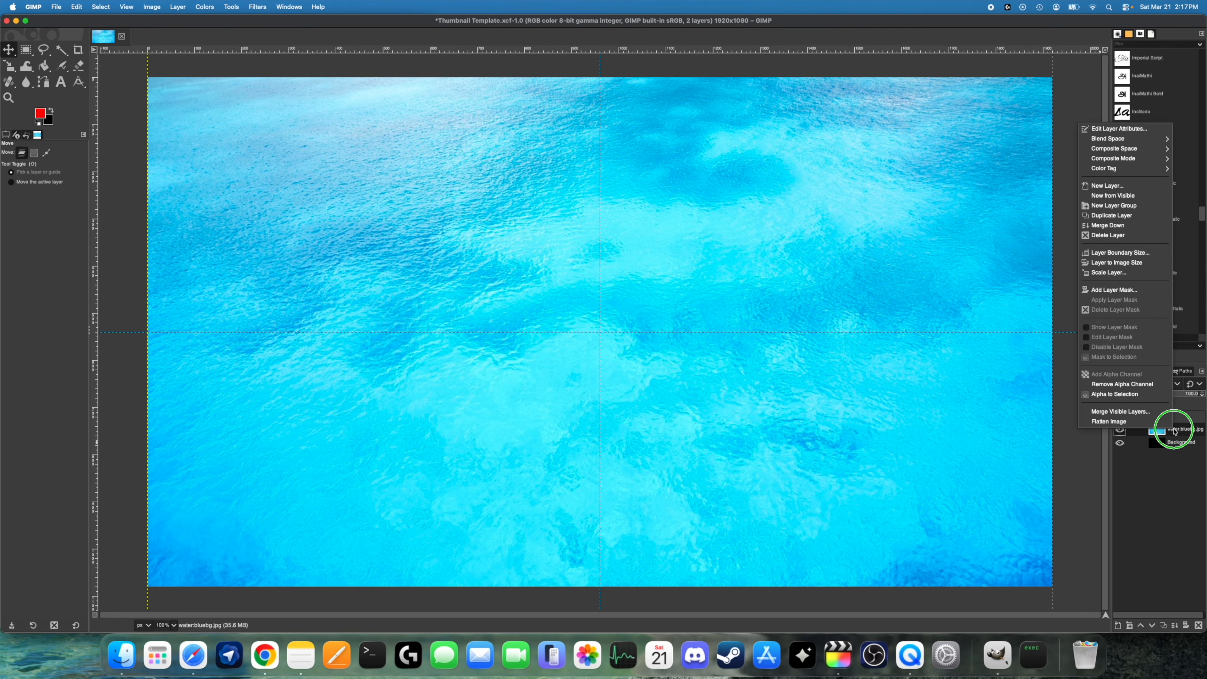
pyautogui.click(1120, 395)
# Stroke the water background selection with a solid red line to form a border around the thumbnail.
pyautogui.click(77, 7)
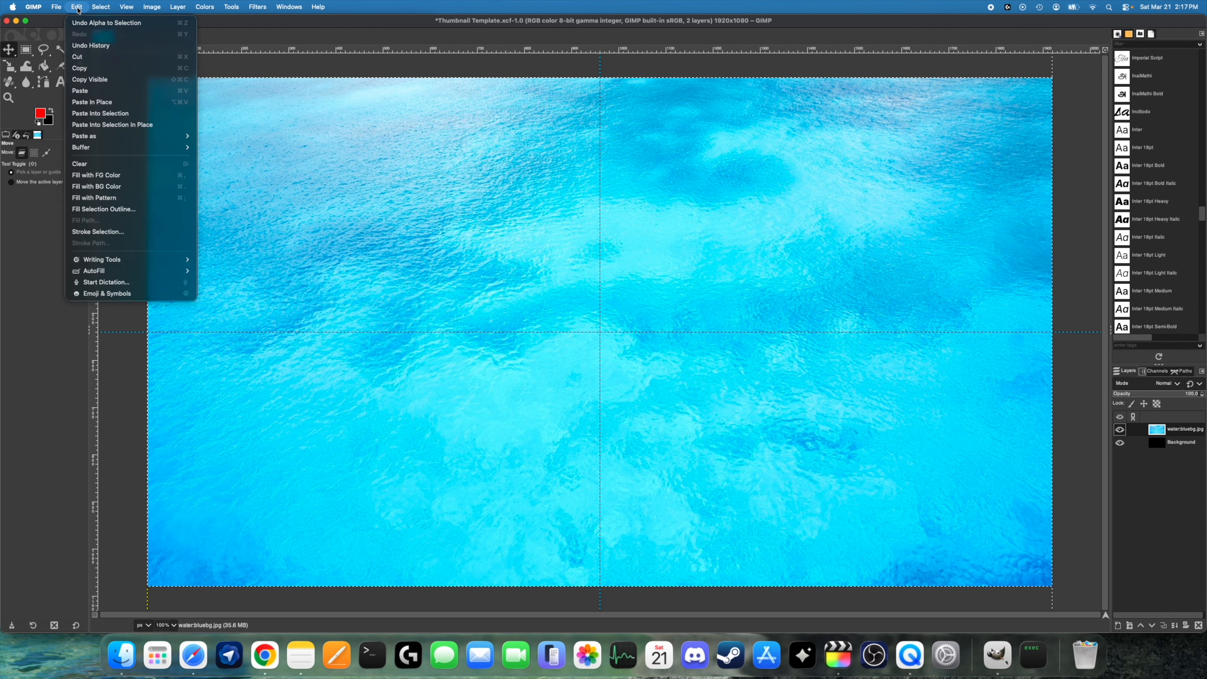
pyautogui.click(124, 232)
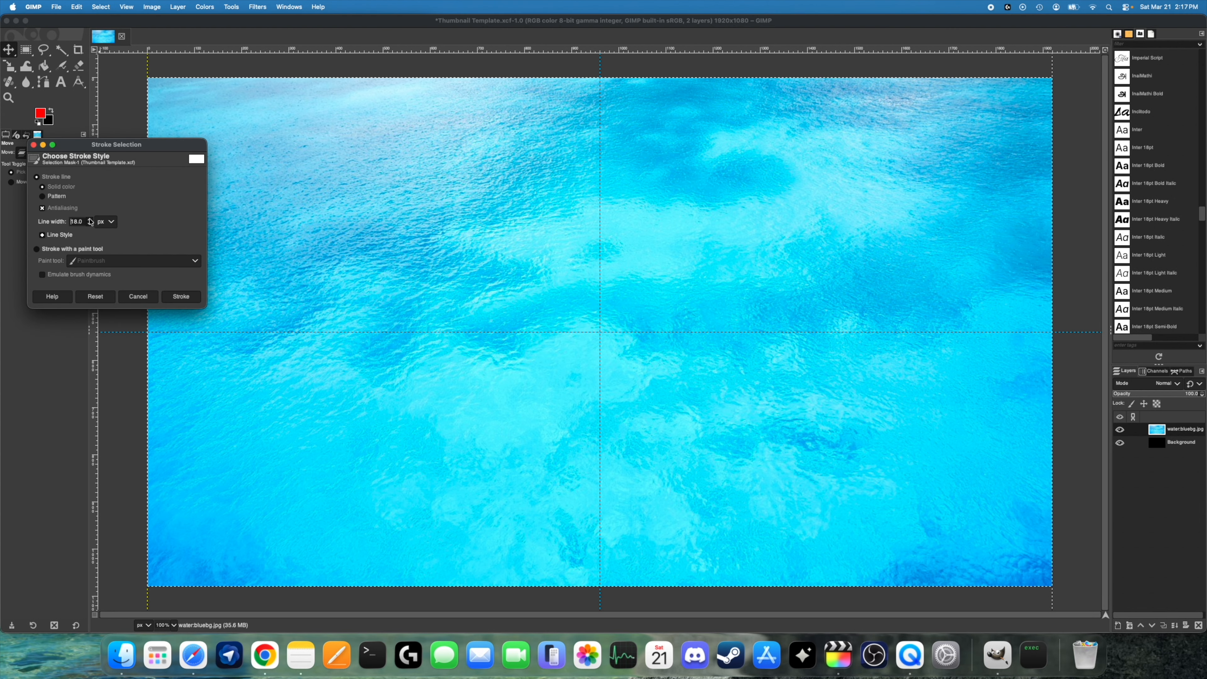
pyautogui.click(181, 296)
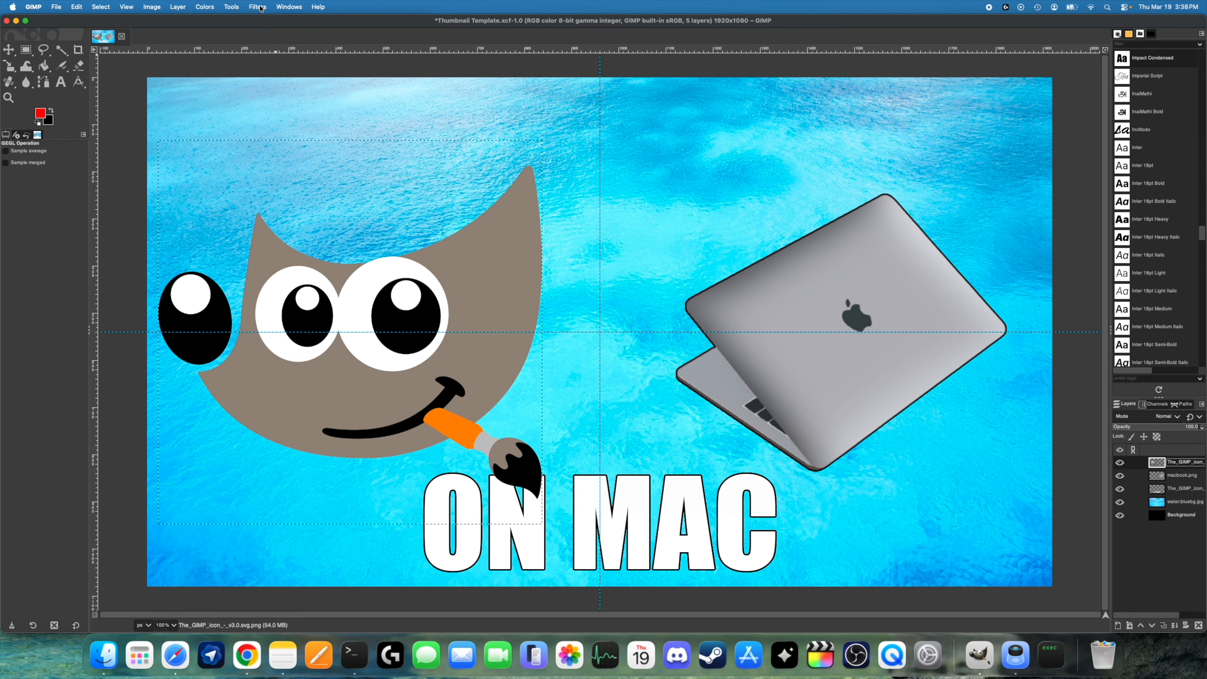
# Reapply the last Drop Shadow settings to the GIMP logo layer as an outline.
pyautogui.click(261, 7)
pyautogui.click(277, 23)
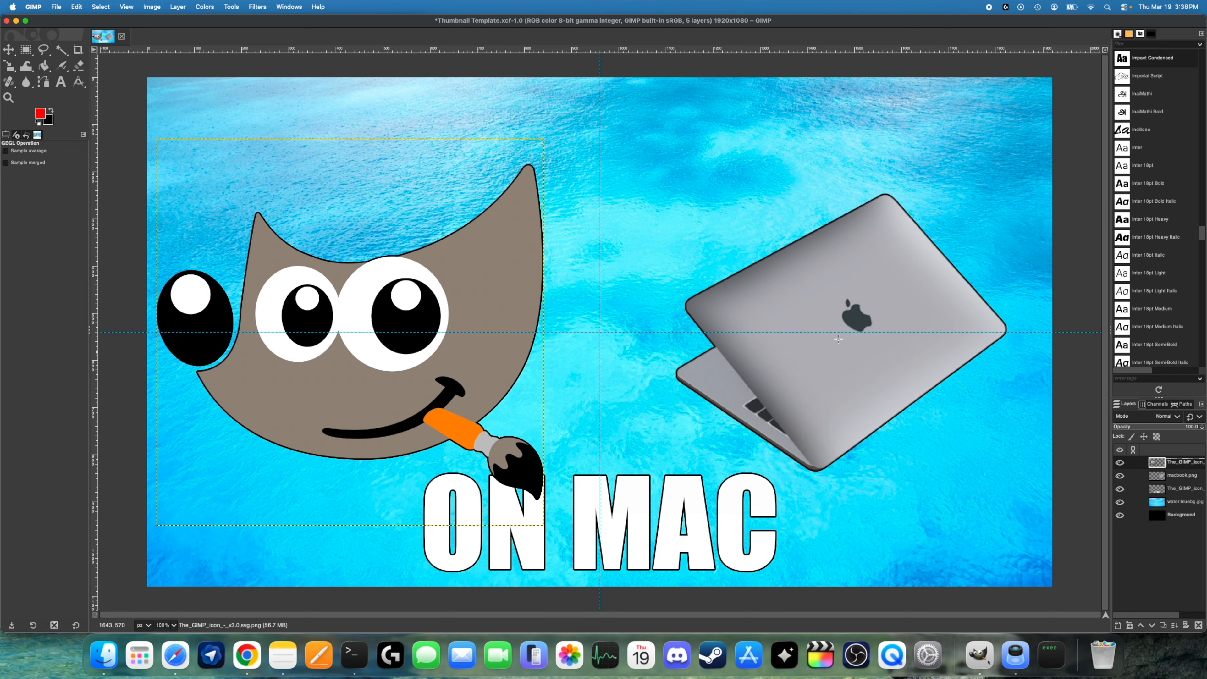
# Start a Drop Shadow on the macbook.png layer with X and Y offsets of 0 and a white color.
pyautogui.click(1182, 475)
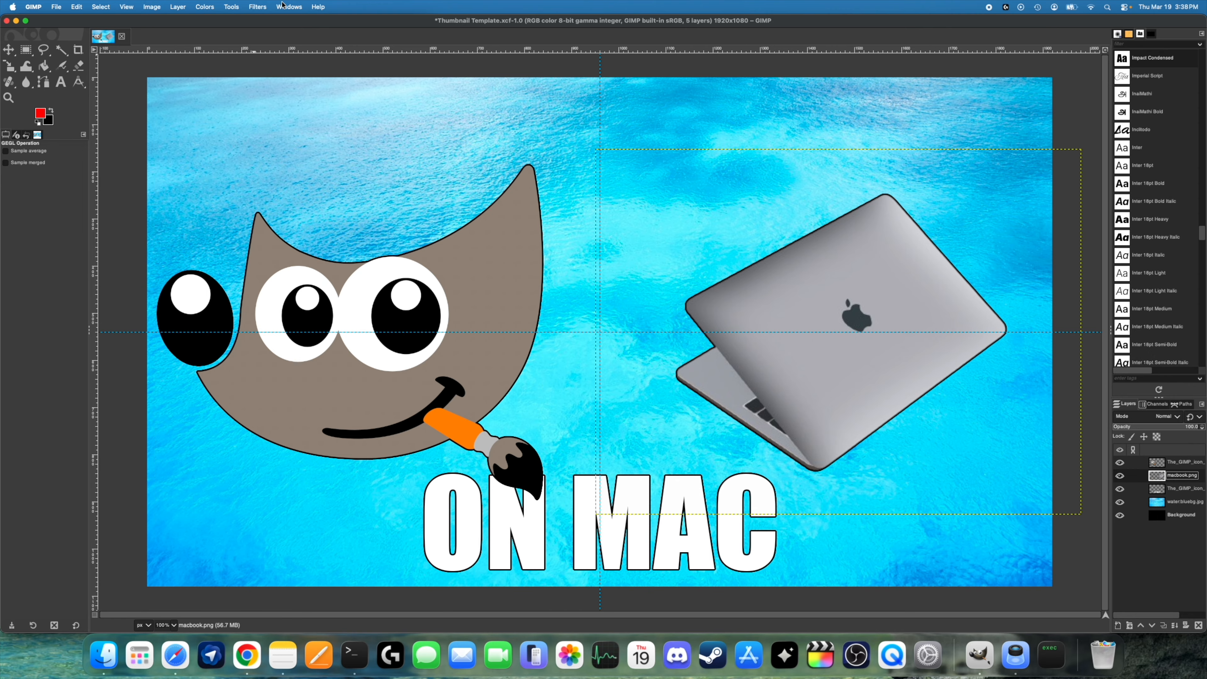
pyautogui.click(257, 7)
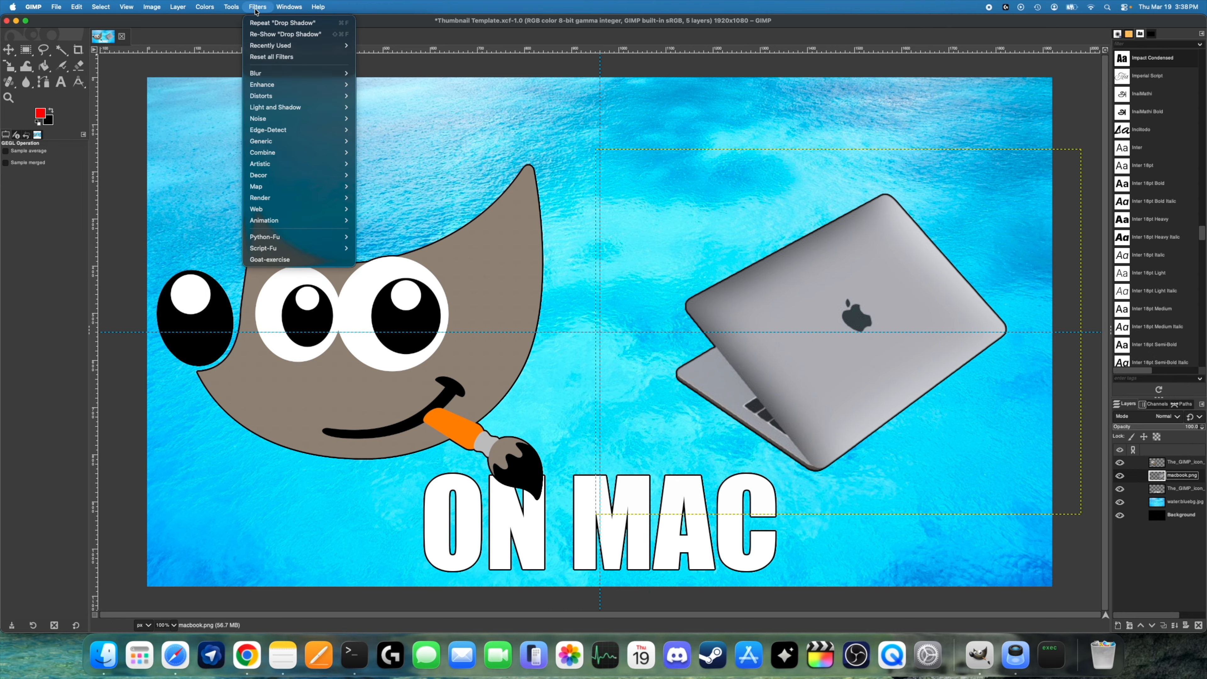
pyautogui.click(275, 35)
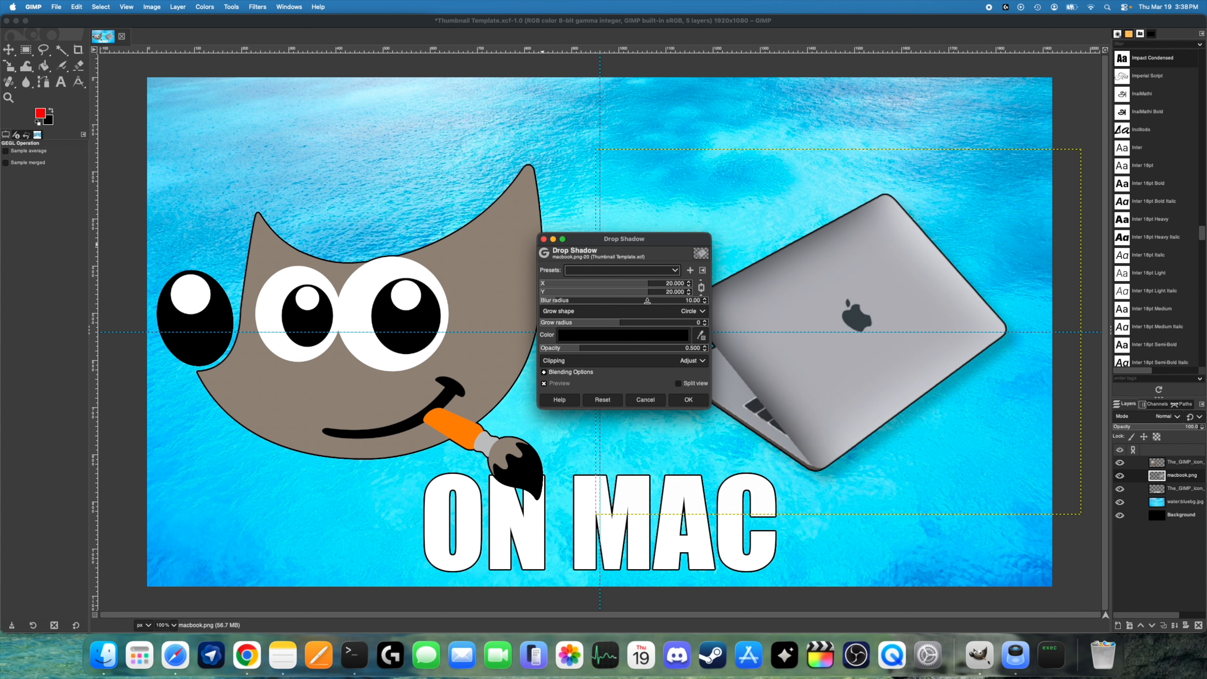
pyautogui.click(688, 293)
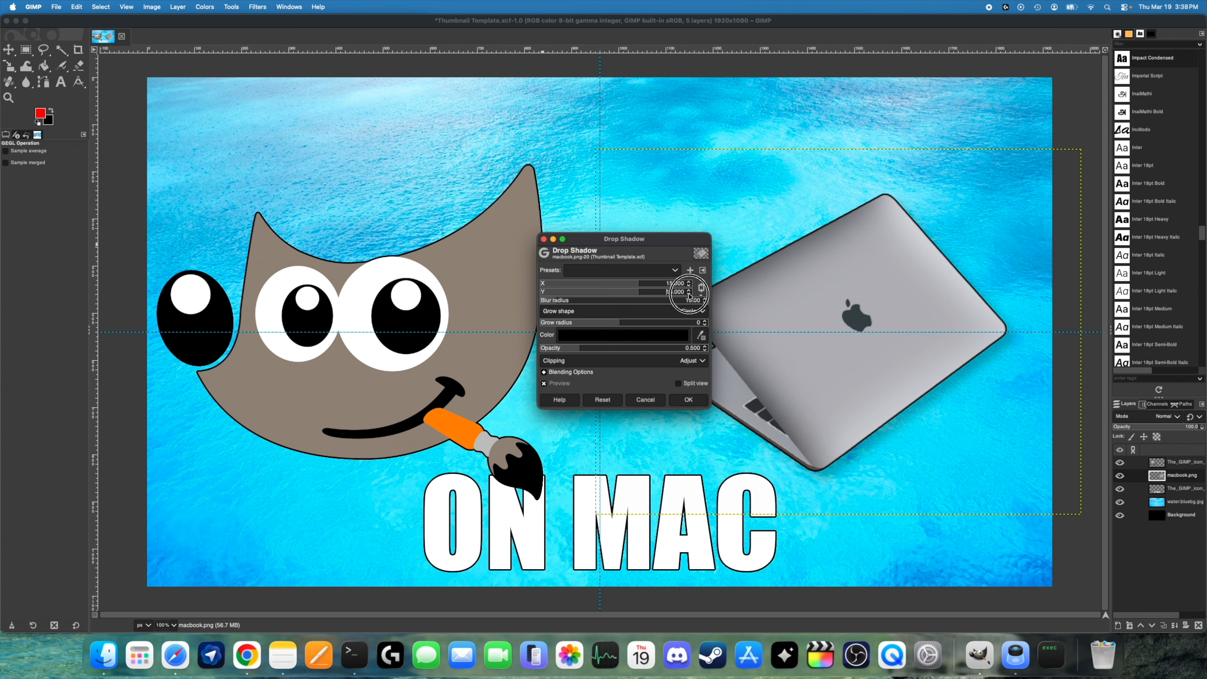
pyautogui.click(579, 339)
pyautogui.moveTo(559, 362); pyautogui.dragTo(460, 247)
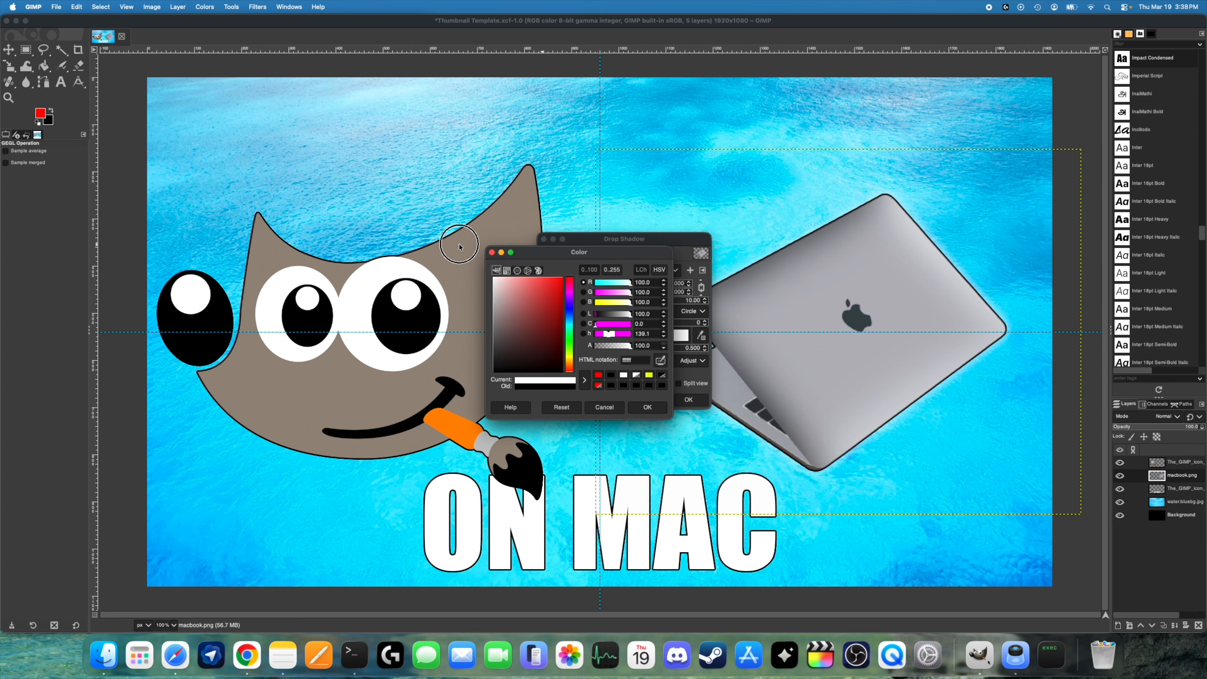
pyautogui.click(647, 407)
# Set the MacBook shadow's opacity to 2 and blur radius to 29, increase its grow radius, and apply the glow.
pyautogui.click(705, 347)
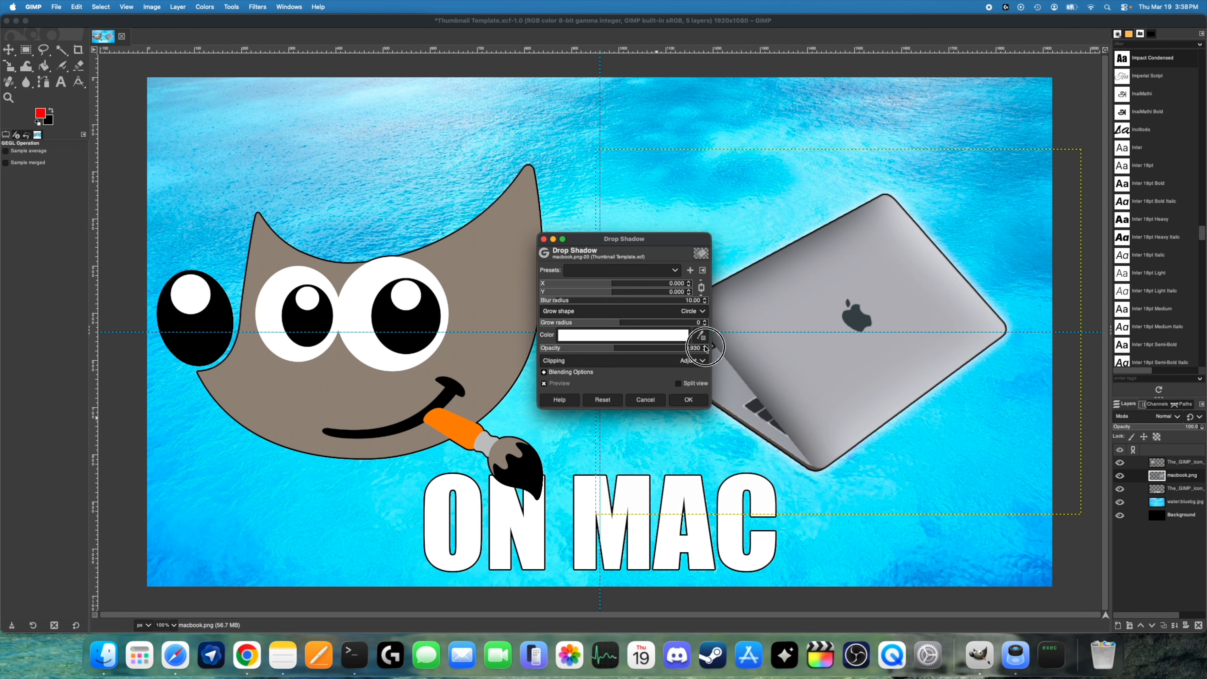
pyautogui.moveTo(705, 348); pyautogui.dragTo(630, 327)
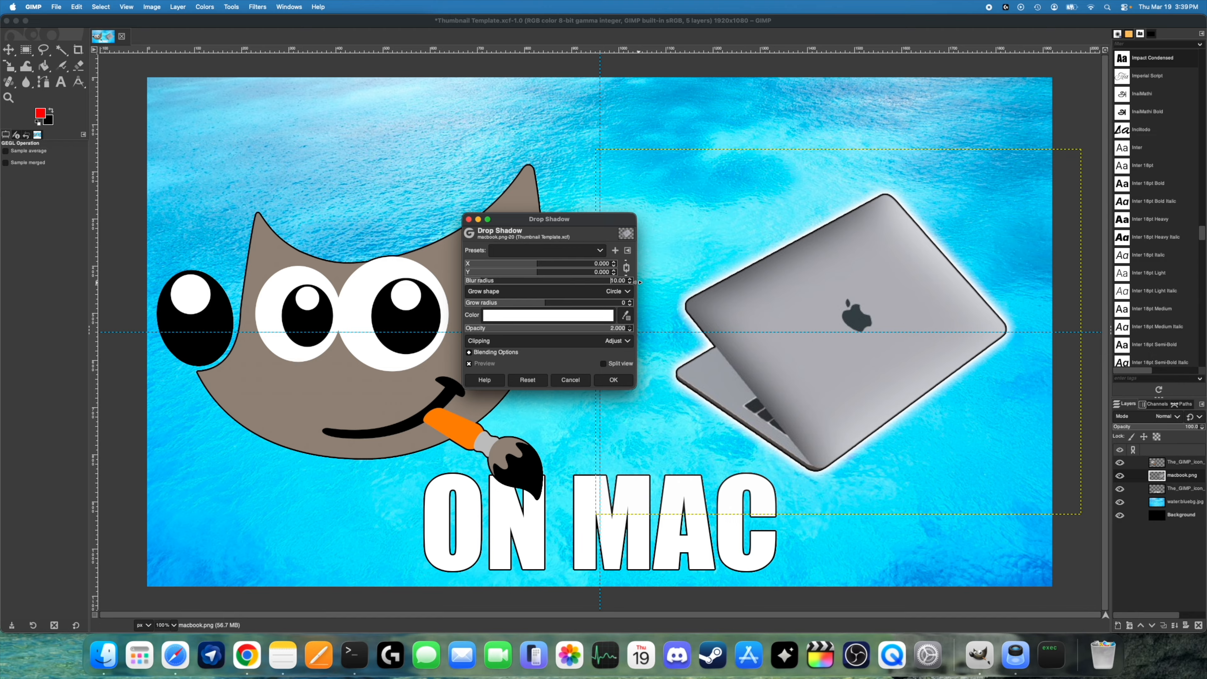
pyautogui.click(630, 282)
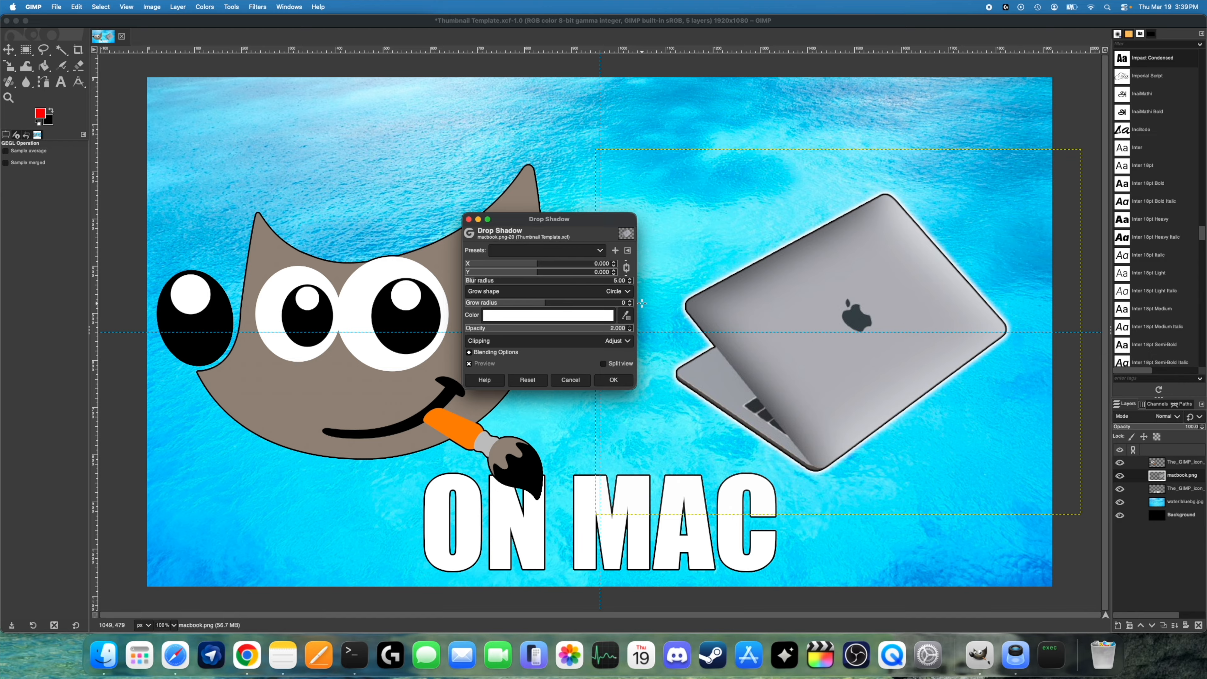
pyautogui.click(631, 302)
pyautogui.click(630, 301)
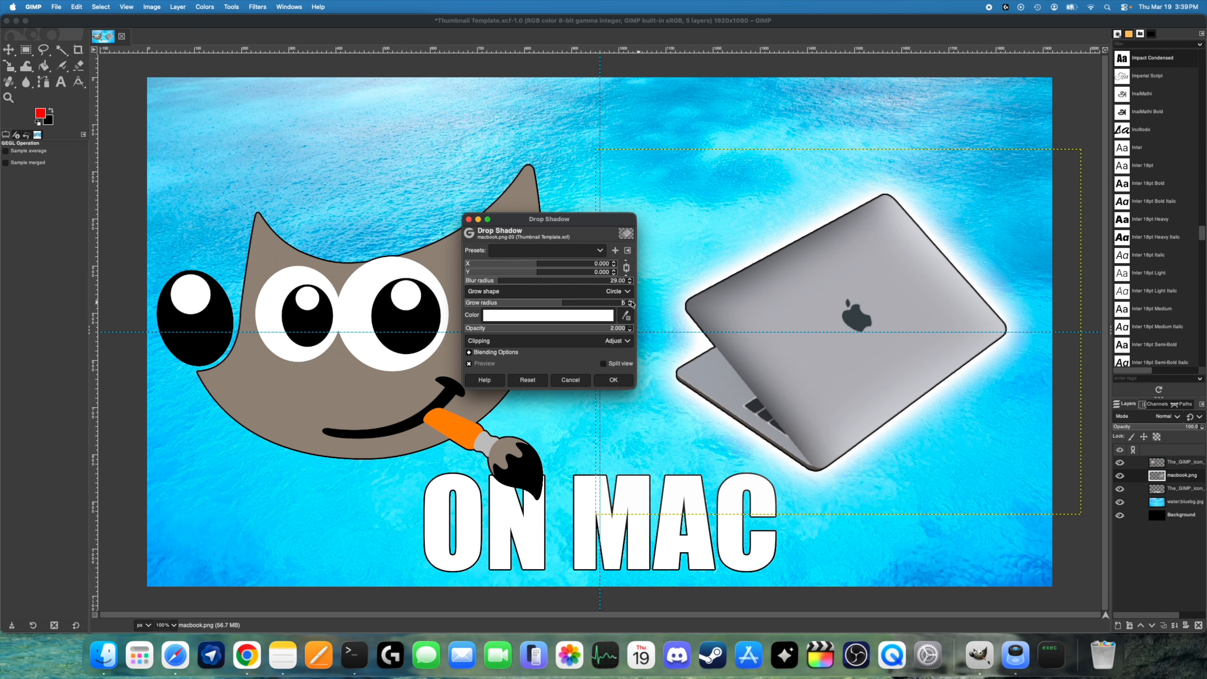
pyautogui.press('Return')
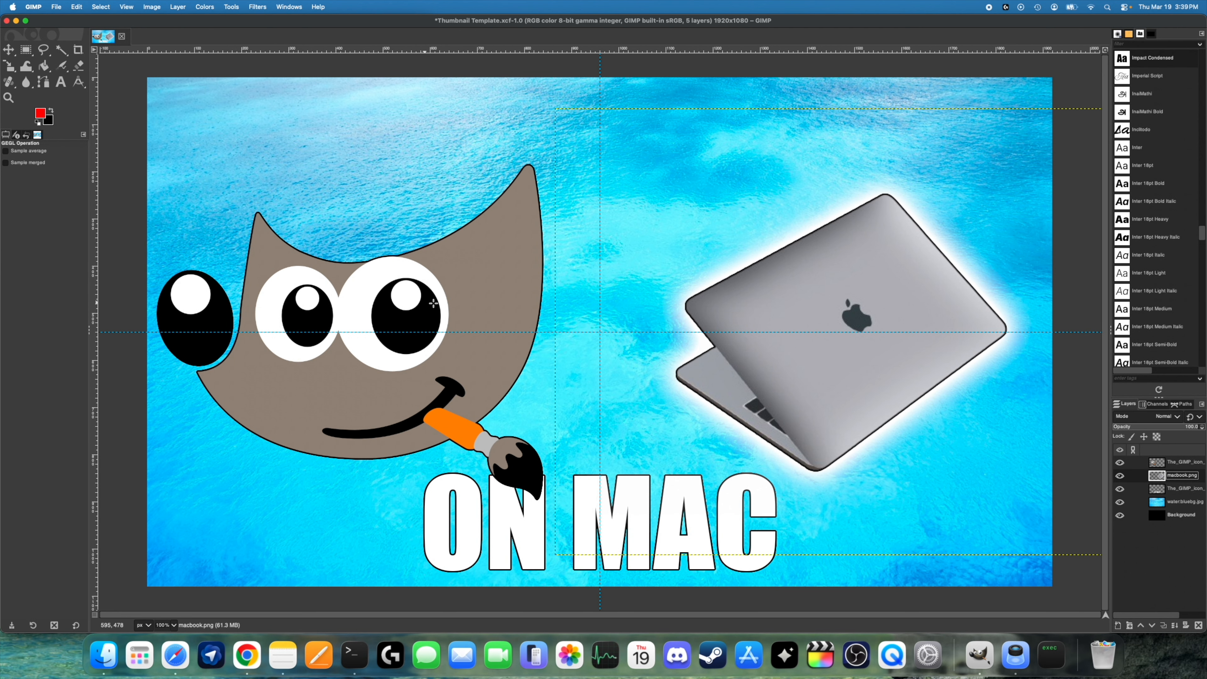
# Apply a black Drop Shadow to the GIMP logo layer with X and Y offsets of 15 and 0.75 opacity.
pyautogui.click(1185, 466)
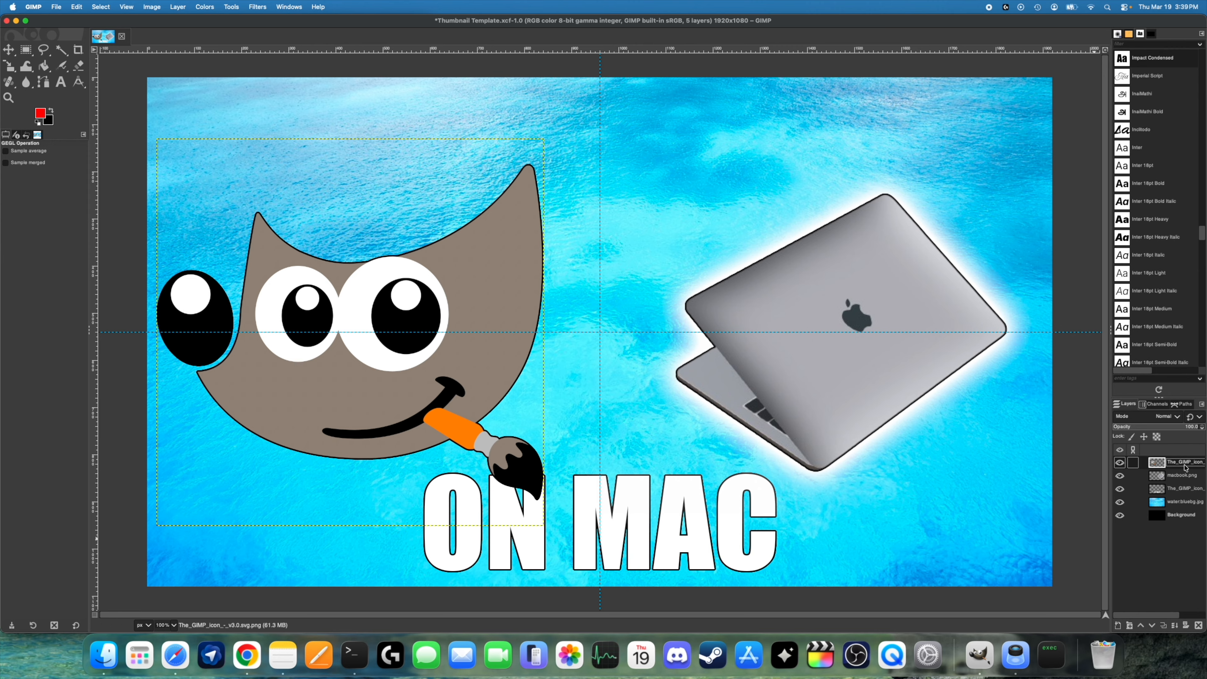
pyautogui.click(260, 6)
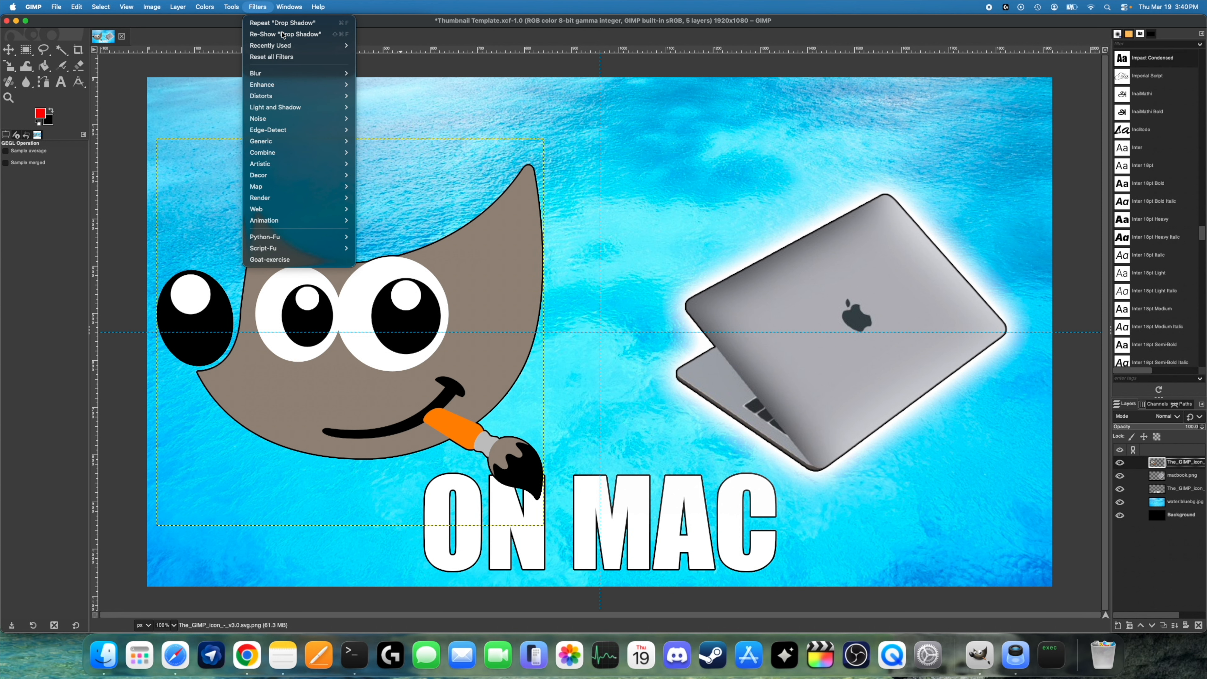
pyautogui.click(280, 33)
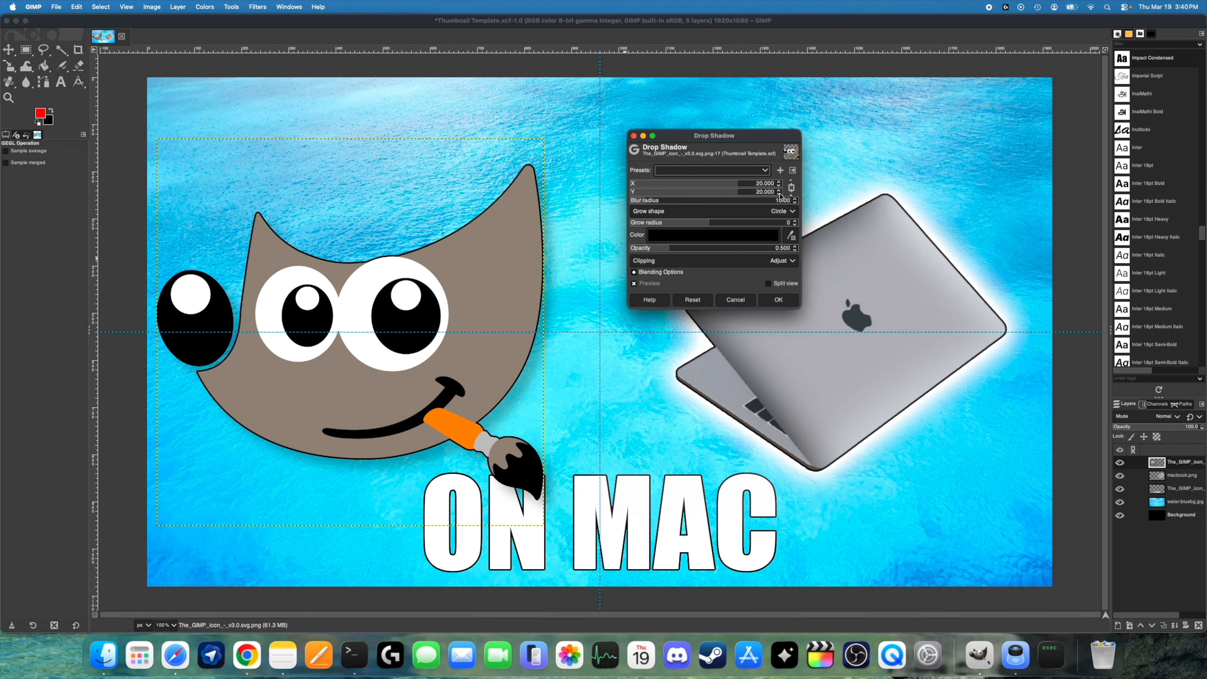
pyautogui.scroll(-5, 780, 195)
pyautogui.scroll(20, 795, 248)
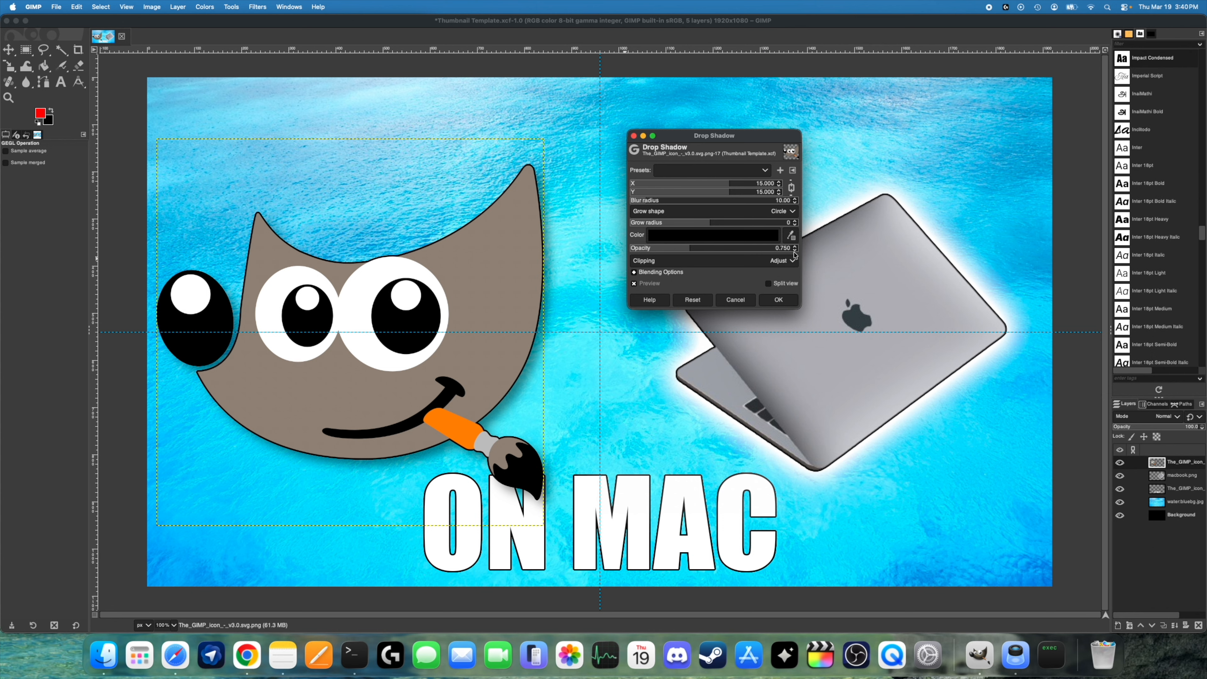
pyautogui.click(779, 300)
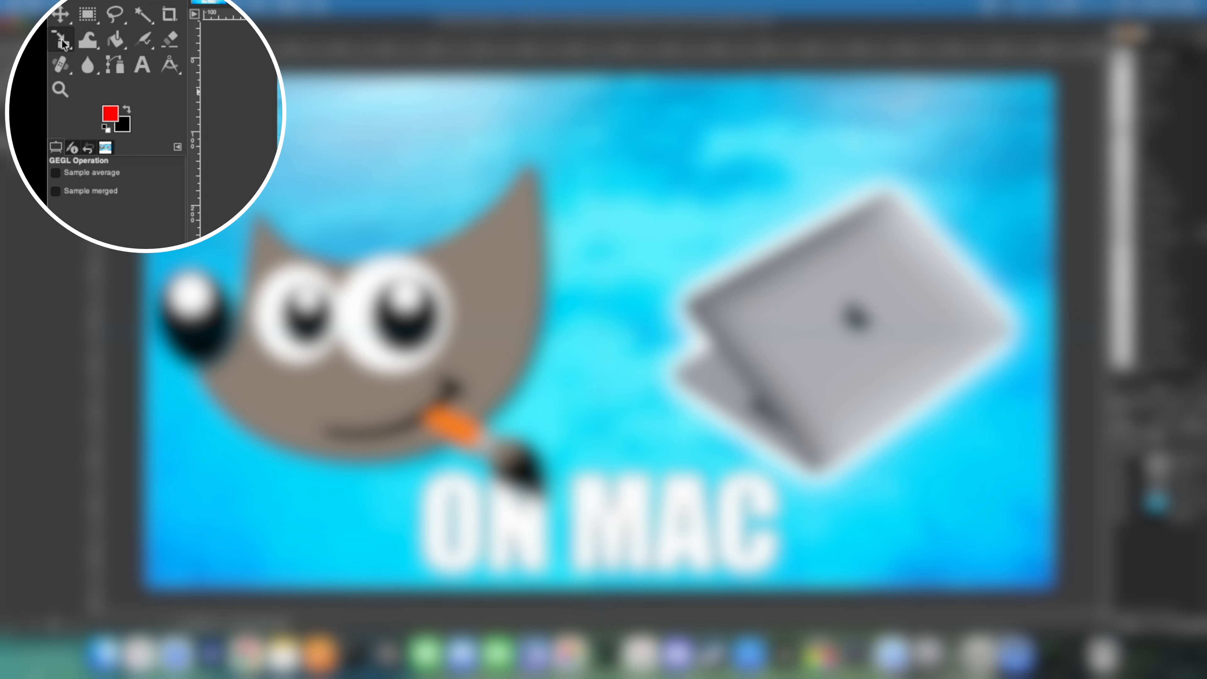
# Try flipping the GIMP logo layer horizontally with the Flip tool.
pyautogui.rightClick(61, 38)
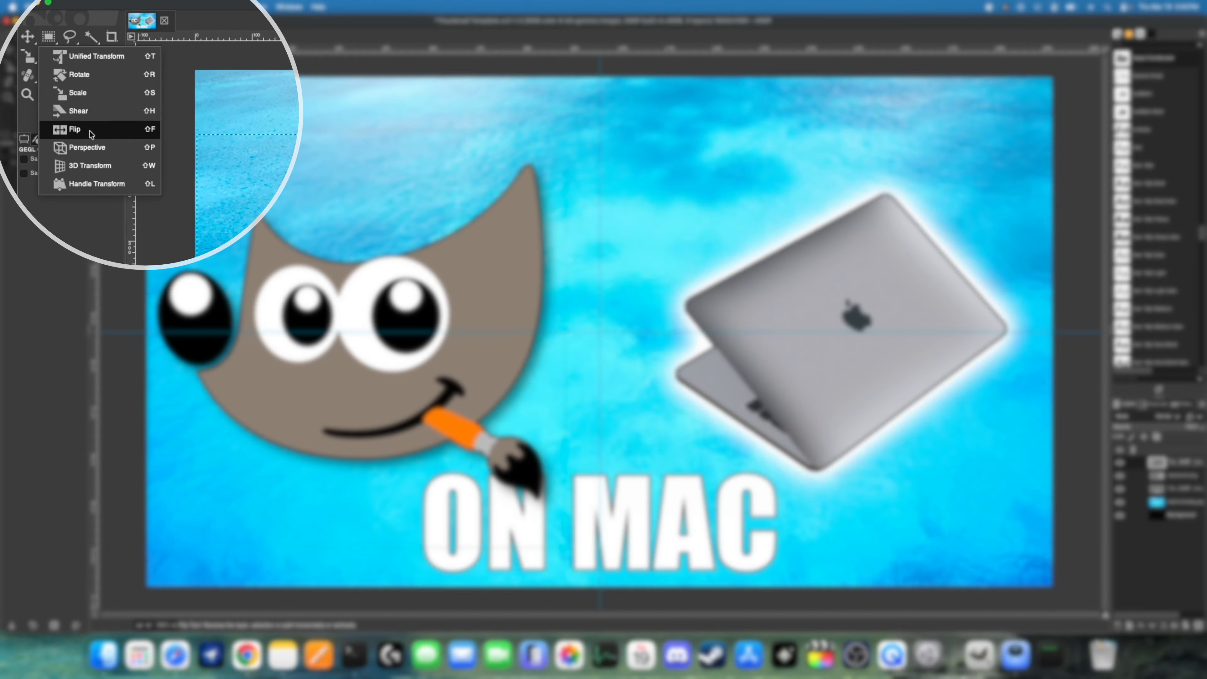
pyautogui.click(135, 144)
pyautogui.click(349, 296)
# Rotate the GIMP logo layer slightly counterclockwise.
pyautogui.rightClick(9, 65)
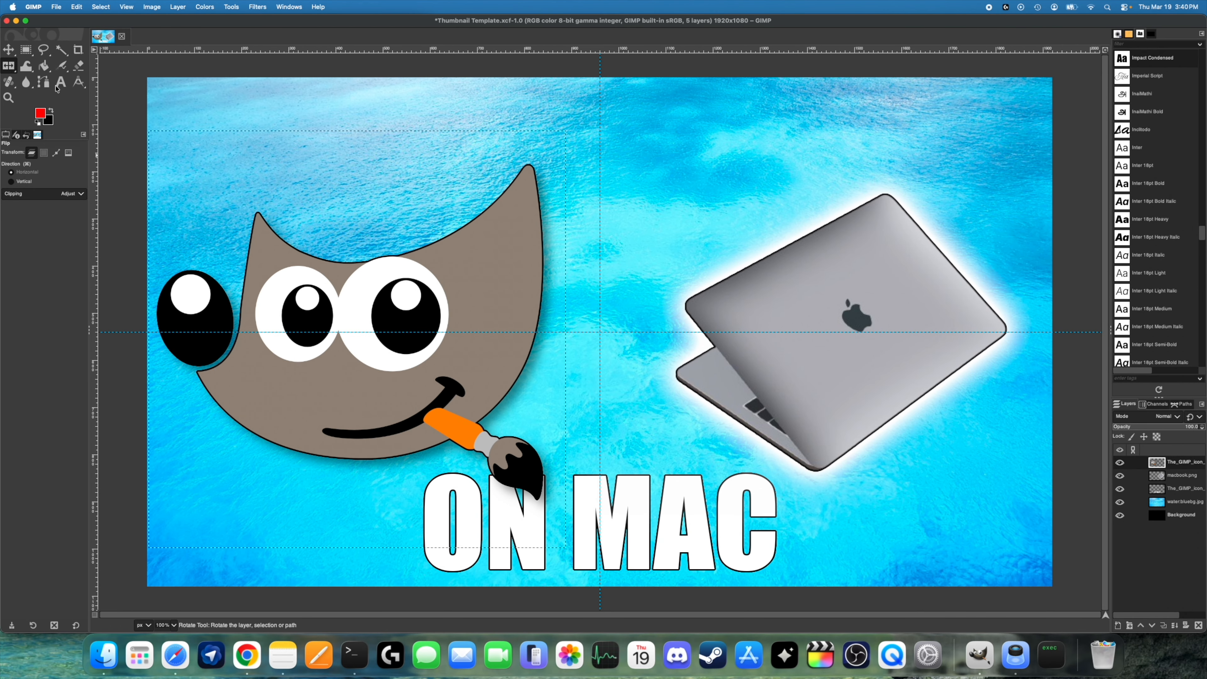
pyautogui.click(51, 81)
pyautogui.click(420, 301)
pyautogui.moveTo(1047, 89); pyautogui.dragTo(1044, 89)
# Activate the Scale tool and move the GIMP logo layer below the Background layer in the stack.
pyautogui.rightClick(9, 65)
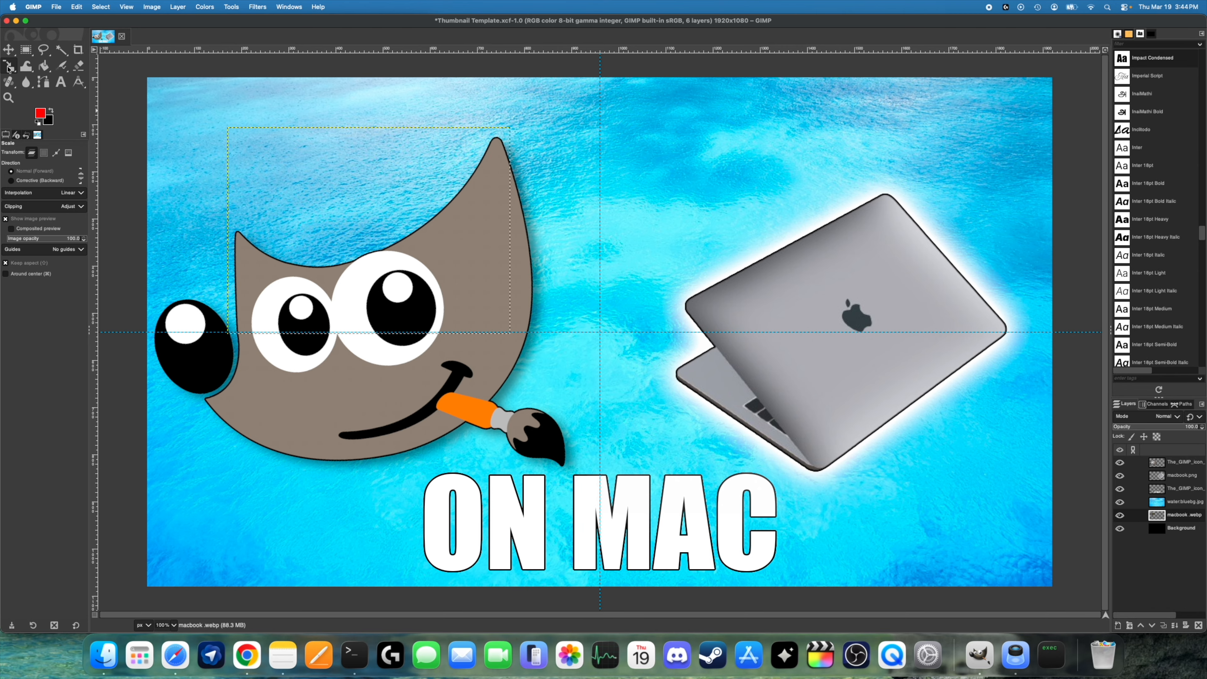
pyautogui.rightClick(9, 65)
pyautogui.moveTo(1164, 461); pyautogui.dragTo(1174, 533)
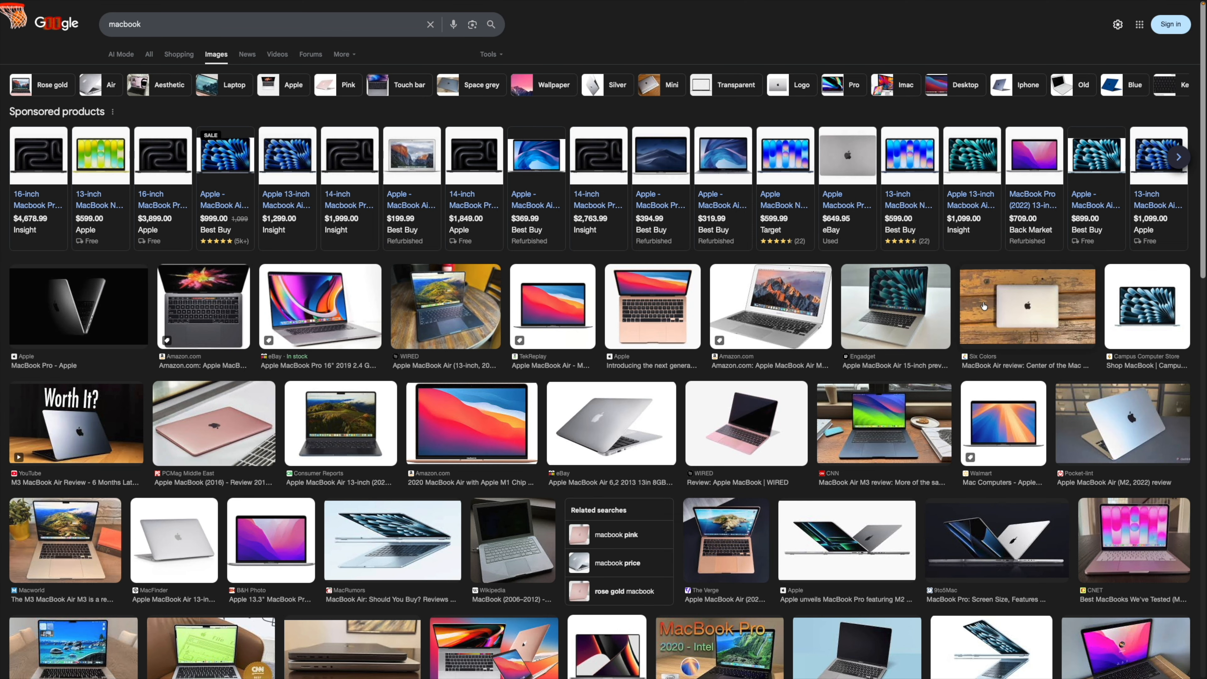
# In the Google Images results for macbook, open the eBay MacBook Pro 16" photo and save it to Downloads.
pyautogui.click(316, 317)
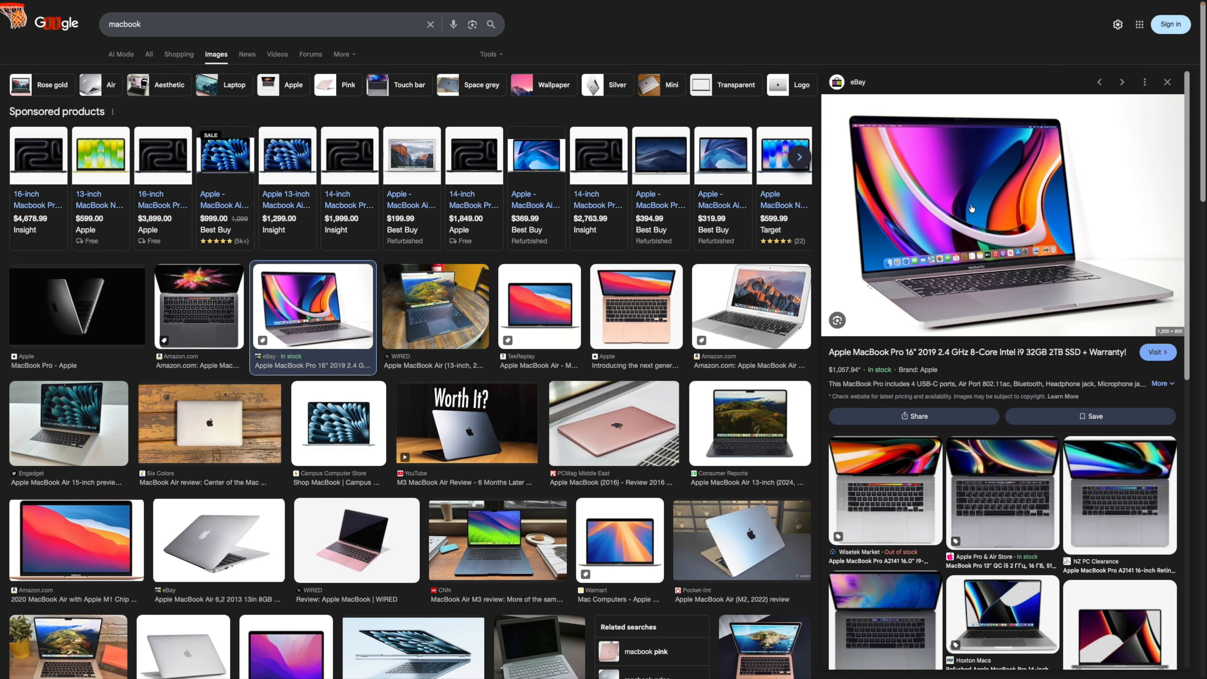
pyautogui.rightClick(924, 221)
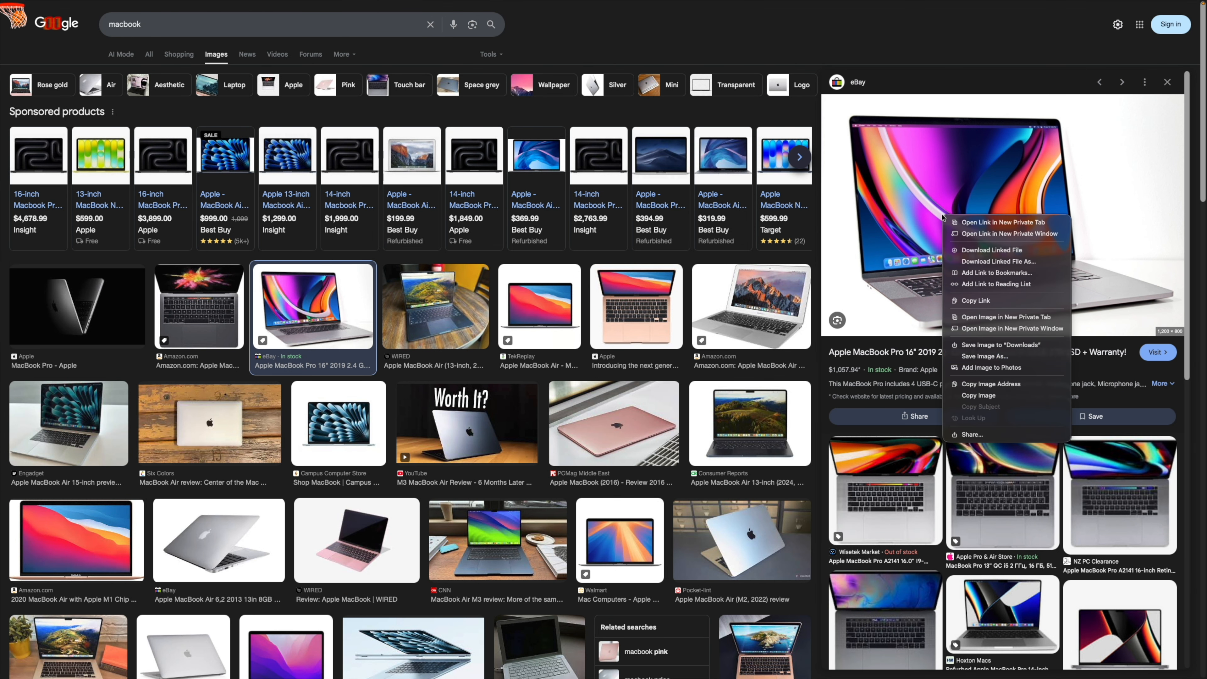
pyautogui.click(986, 348)
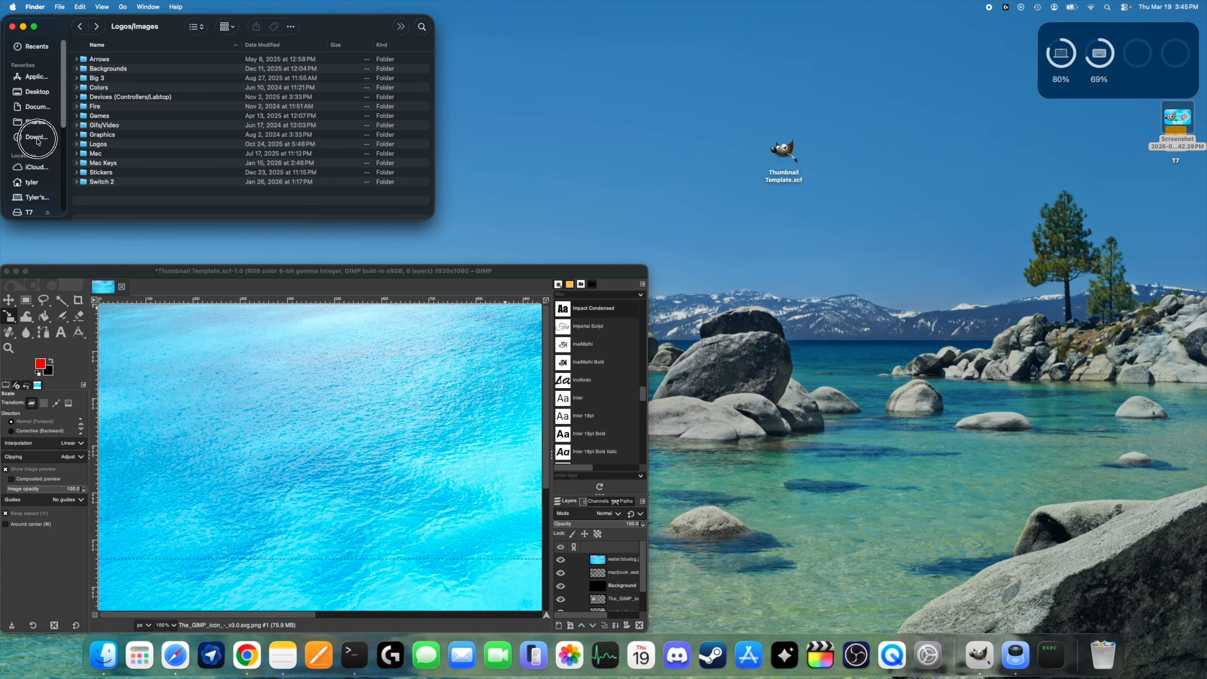
# Add the downloaded MacBook photo to the GIMP image above the water background, and import the desktop thumbnail screenshot as the top layer.
pyautogui.click(32, 137)
pyautogui.moveTo(106, 59); pyautogui.dragTo(321, 428)
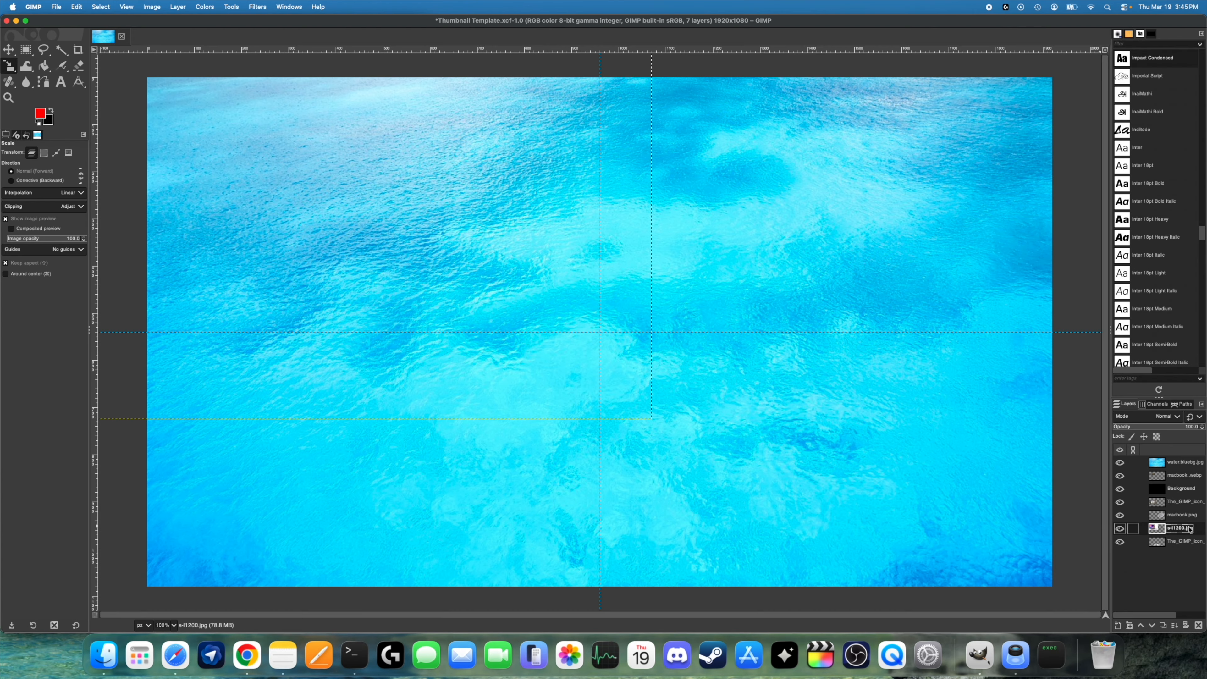
pyautogui.moveTo(1186, 530); pyautogui.dragTo(1175, 465)
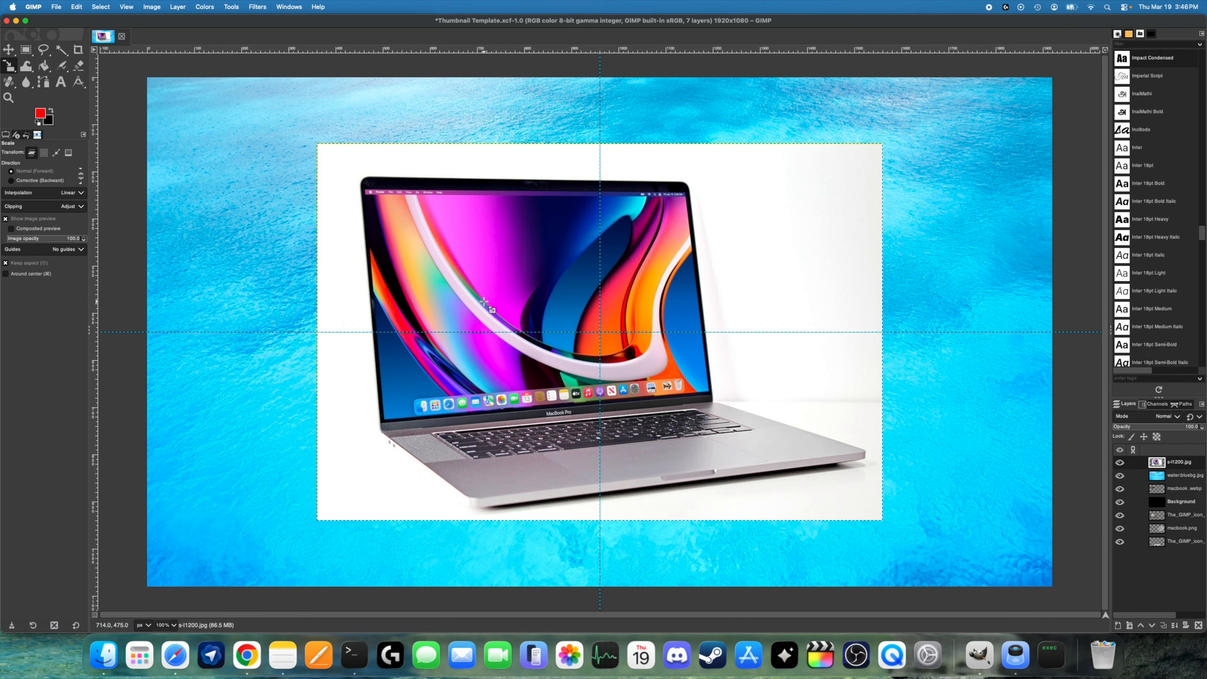
pyautogui.click(26, 21)
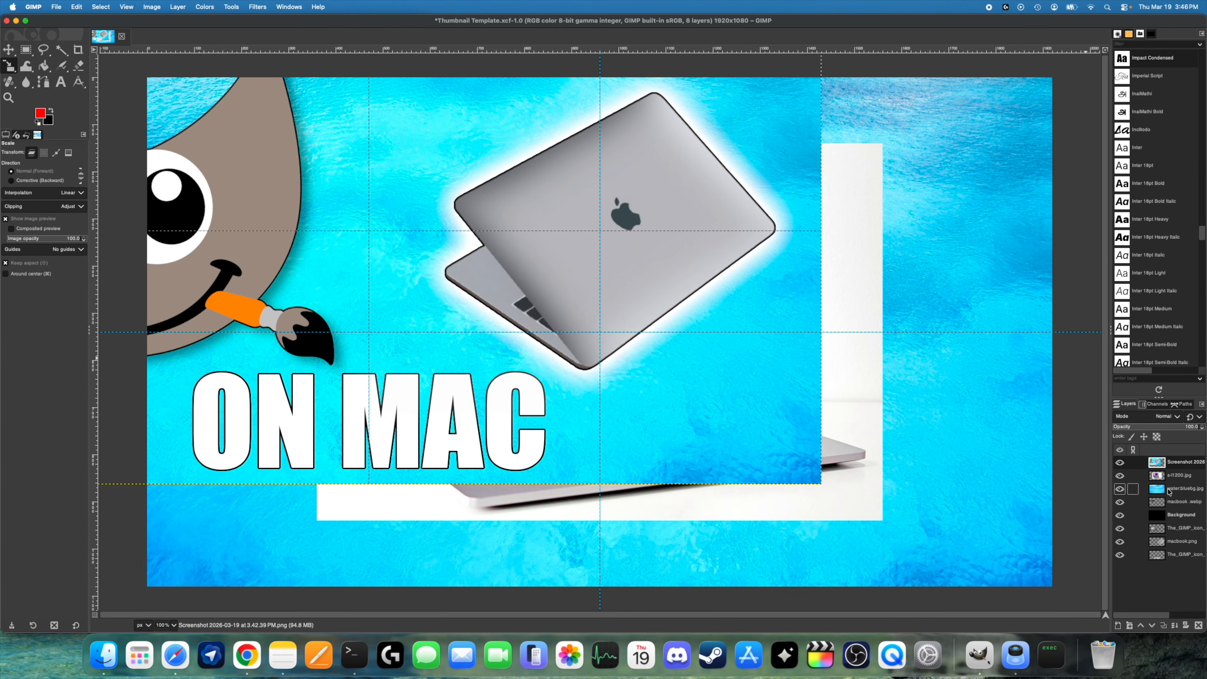
# Try to fit the screenshot to the laptop display by scaling it to 680 × 487 px and rotating it slightly counterclockwise.
pyautogui.moveTo(375, 168); pyautogui.dragTo(765, 420)
pyautogui.moveTo(549, 324); pyautogui.dragTo(423, 212)
pyautogui.moveTo(527, 373); pyautogui.dragTo(531, 416)
pyautogui.click(1037, 85)
pyautogui.moveTo(733, 301); pyautogui.dragTo(685, 257)
pyautogui.moveTo(690, 189); pyautogui.dragTo(694, 195)
pyautogui.moveTo(689, 416); pyautogui.dragTo(702, 422)
pyautogui.moveTo(323, 416); pyautogui.dragTo(383, 425)
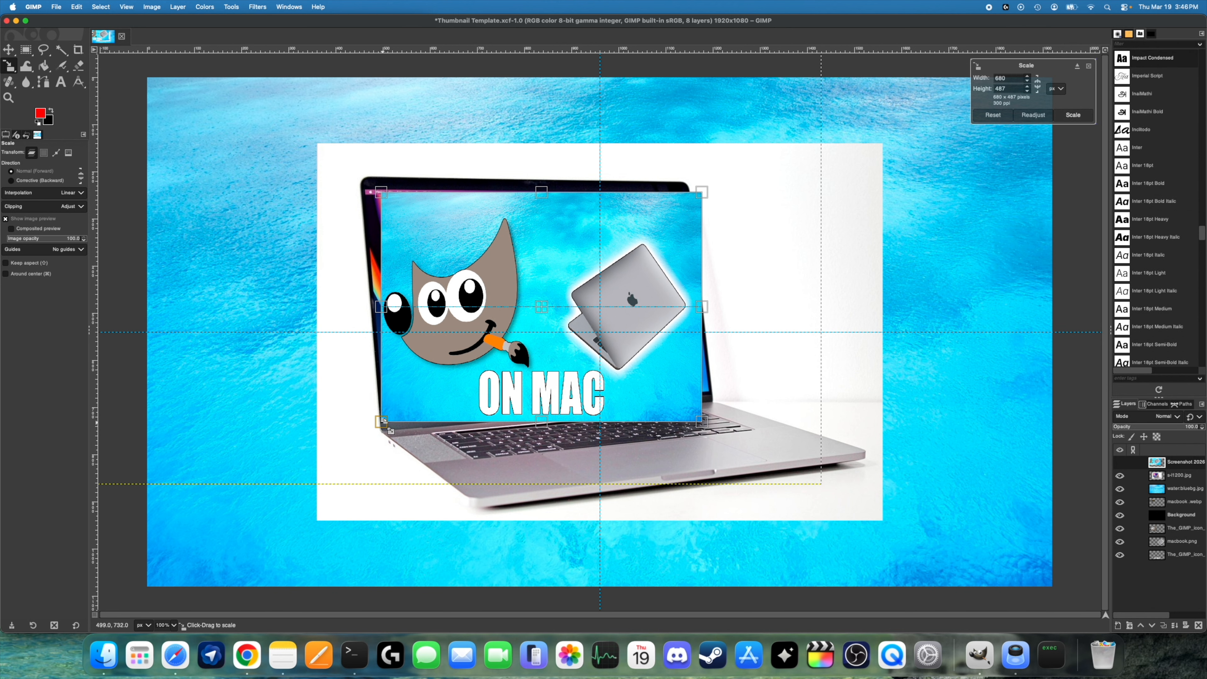
pyautogui.hotkey('shift', 'r')
pyautogui.moveTo(1048, 88); pyautogui.dragTo(1047, 89)
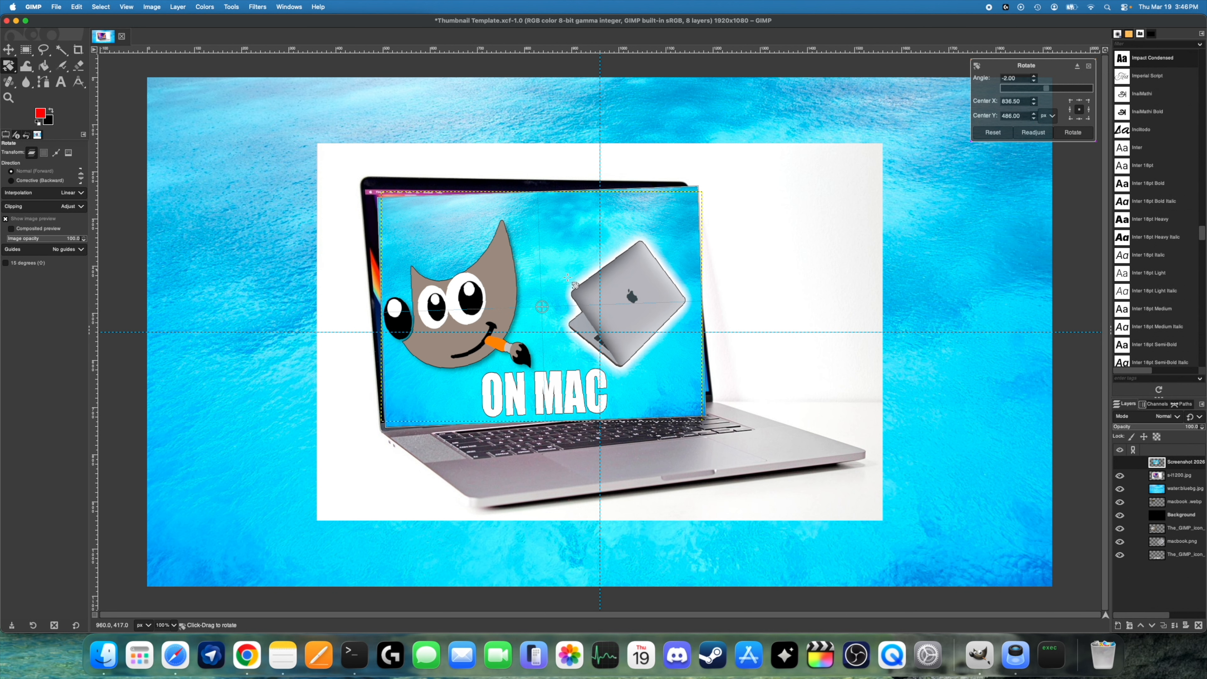
# Scale the screenshot layer down proportionally and position it over the laptop's display, slightly wider than the screen.
pyautogui.hotkey('shift', 's')
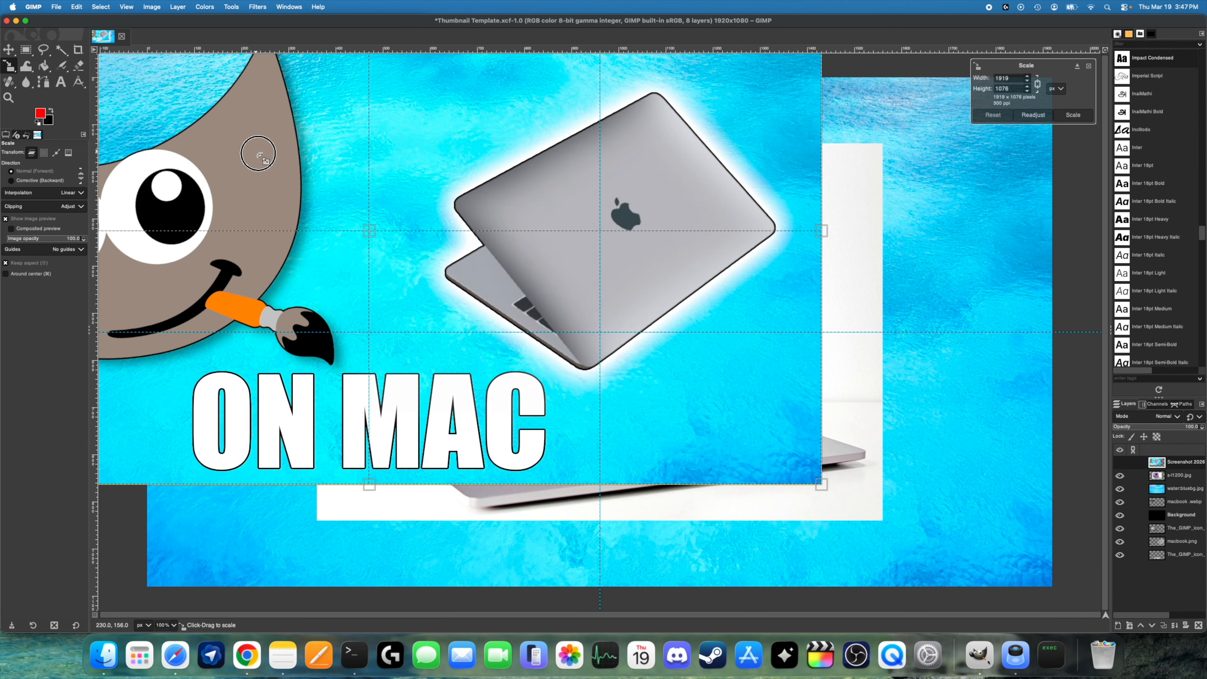
pyautogui.moveTo(258, 154); pyautogui.dragTo(499, 288)
pyautogui.moveTo(646, 391); pyautogui.dragTo(555, 339)
pyautogui.moveTo(401, 235); pyautogui.dragTo(641, 383)
pyautogui.moveTo(563, 344); pyautogui.dragTo(542, 285)
pyautogui.moveTo(543, 376); pyautogui.dragTo(544, 418)
pyautogui.press('Return')
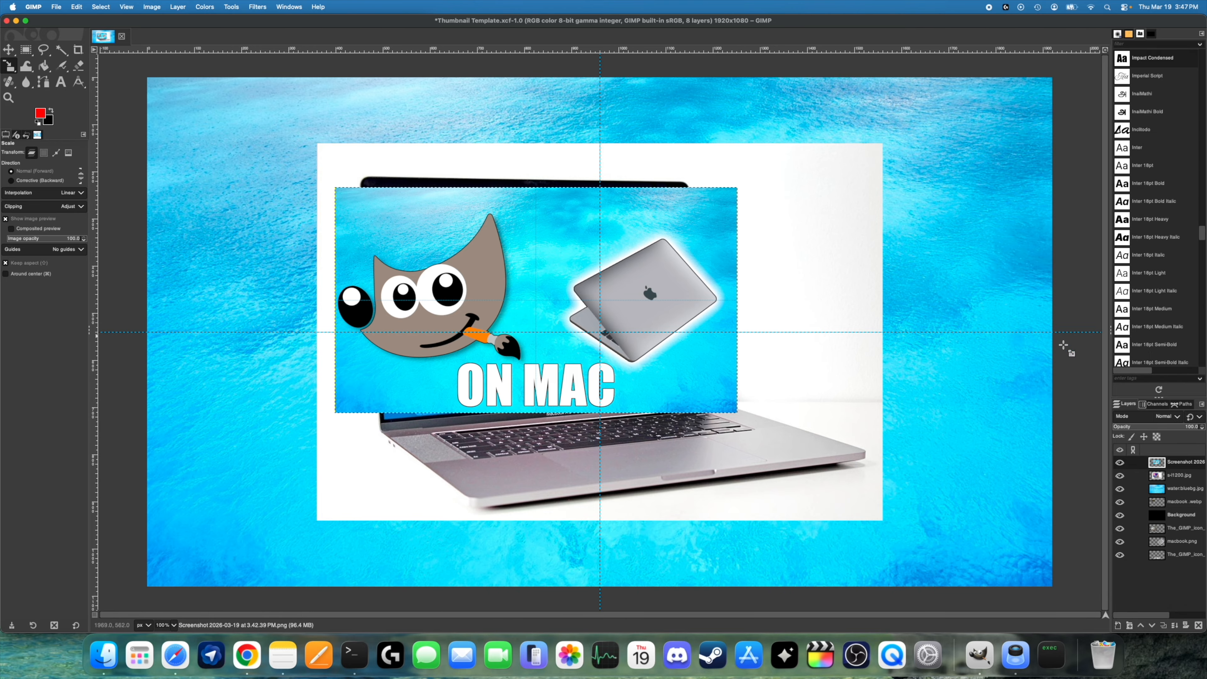
# Start a Perspective transform on the screenshot layer and pull its four corners onto the corners of the laptop's display.
pyautogui.click(9, 68)
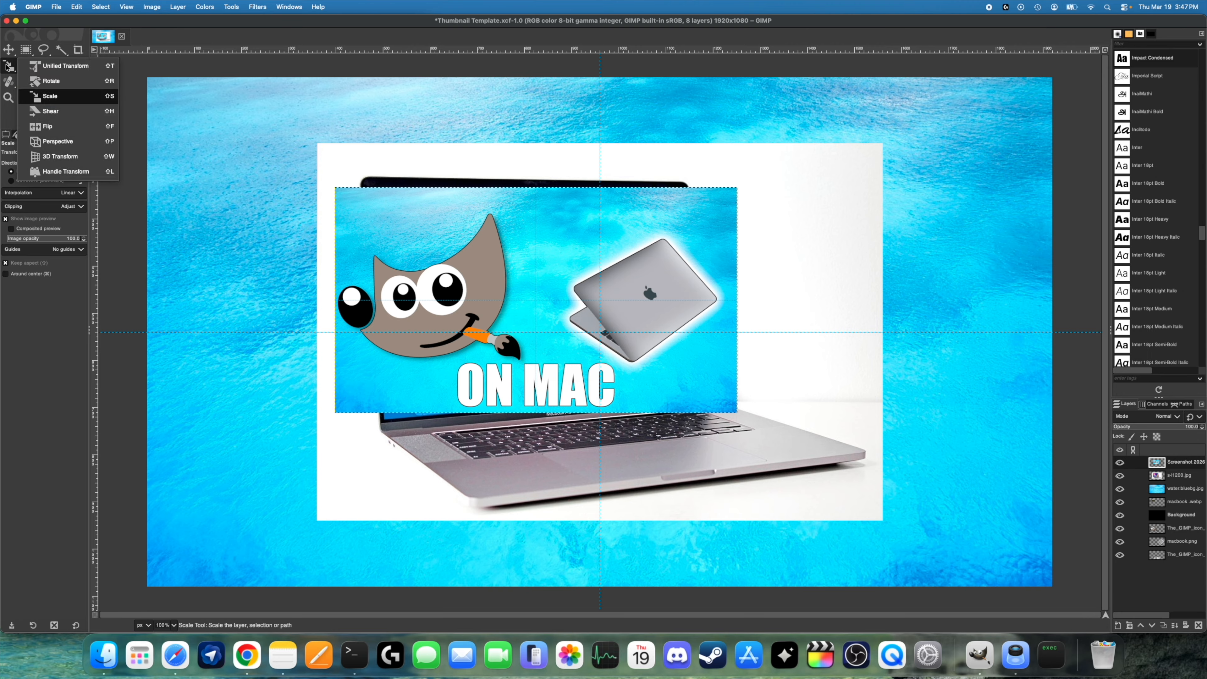
pyautogui.click(68, 142)
pyautogui.click(545, 287)
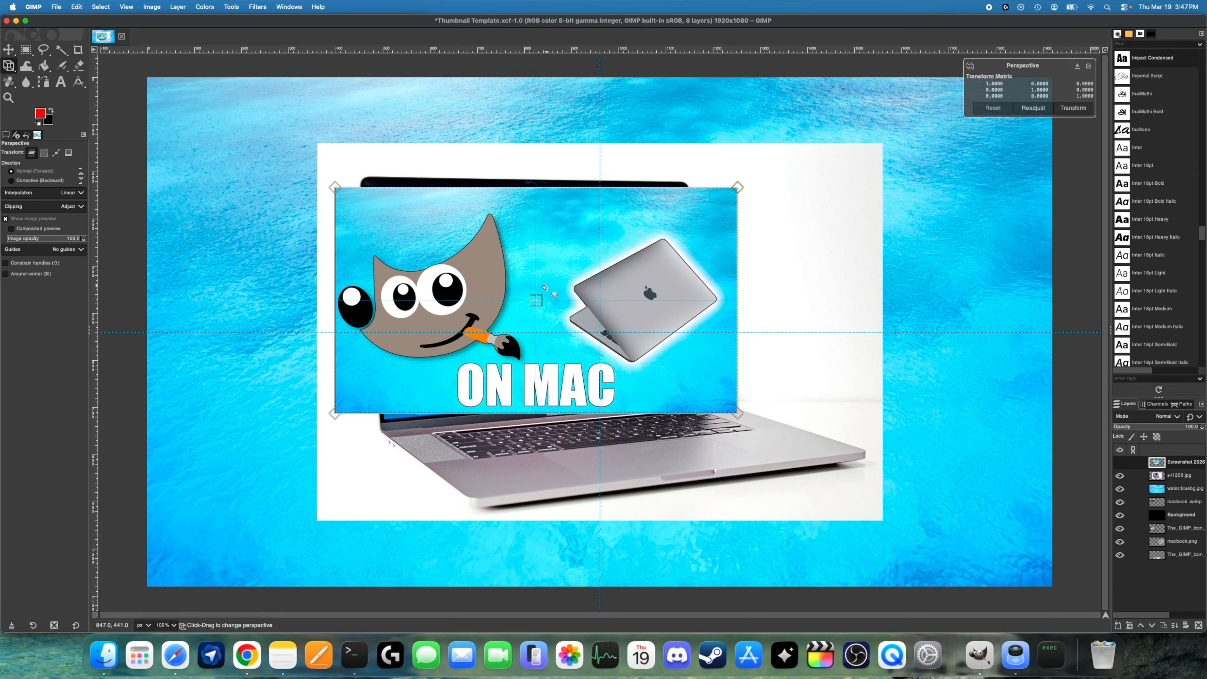
pyautogui.moveTo(739, 189); pyautogui.dragTo(684, 189)
pyautogui.moveTo(737, 412); pyautogui.dragTo(710, 391)
pyautogui.moveTo(335, 187); pyautogui.dragTo(363, 188)
pyautogui.moveTo(334, 412); pyautogui.dragTo(385, 418)
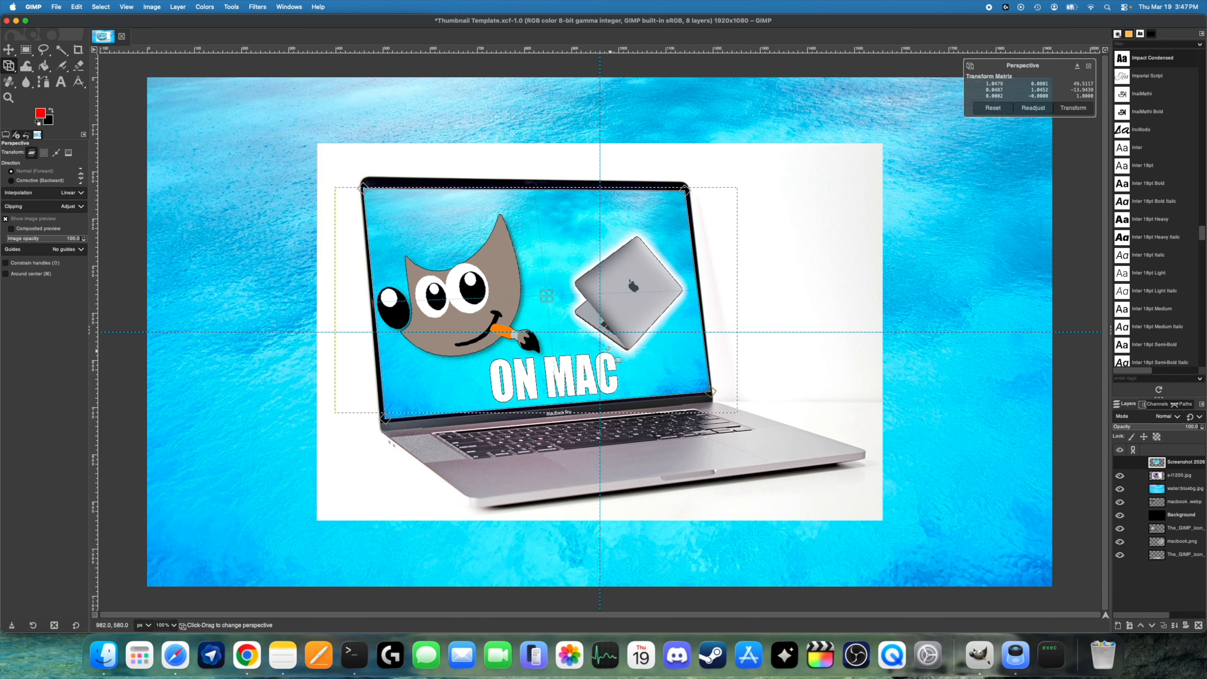
# Fine-tune the screenshot's perspective corners at high magnification so its edges line up with the display's bezel.
pyautogui.press('shift')
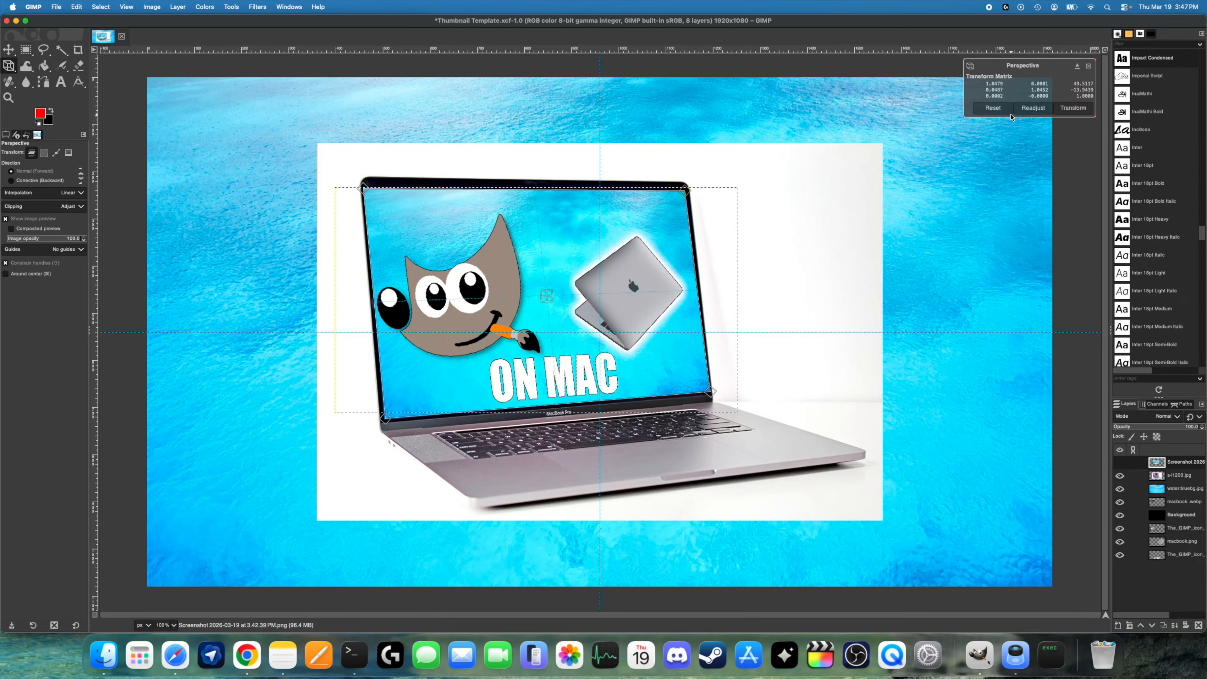
pyautogui.hotkey('shift', '=')
pyautogui.hotkey('shift', '=')
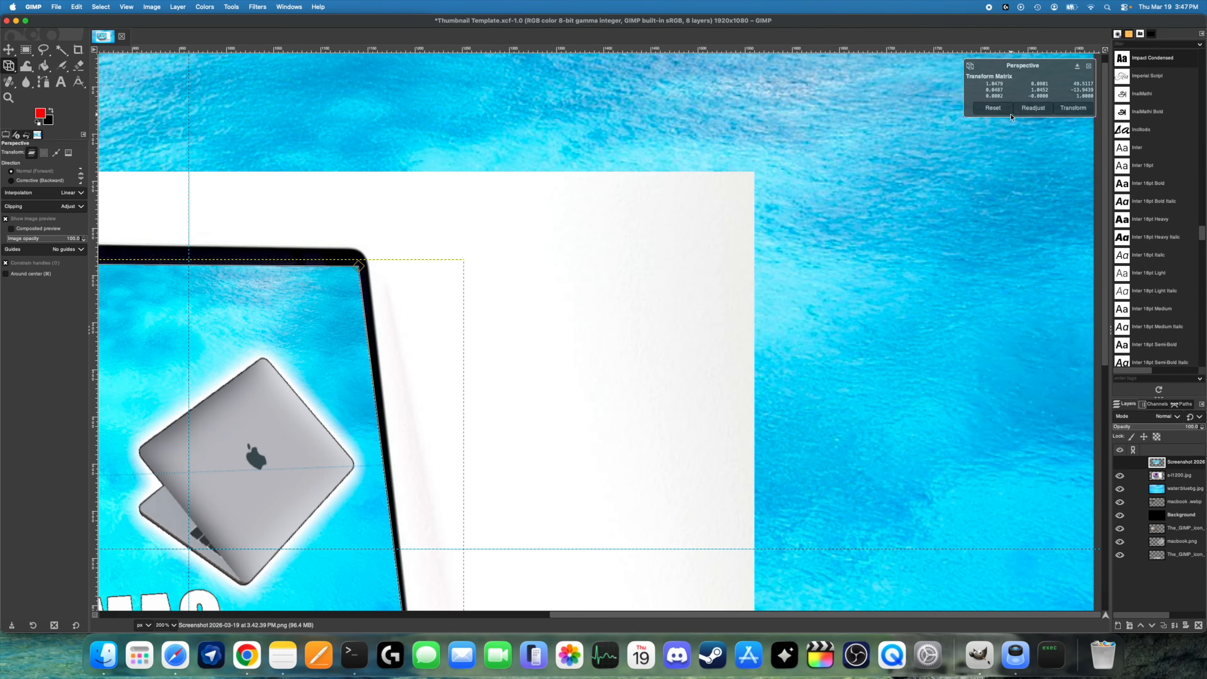
pyautogui.moveTo(136, 494); pyautogui.dragTo(757, 510)
pyautogui.moveTo(982, 280); pyautogui.dragTo(983, 282)
pyautogui.moveTo(336, 276); pyautogui.dragTo(381, 279)
pyautogui.scroll(-9, 340, 276)
pyautogui.moveTo(1051, 209); pyautogui.dragTo(1050, 211)
pyautogui.scroll(9, 748, 291)
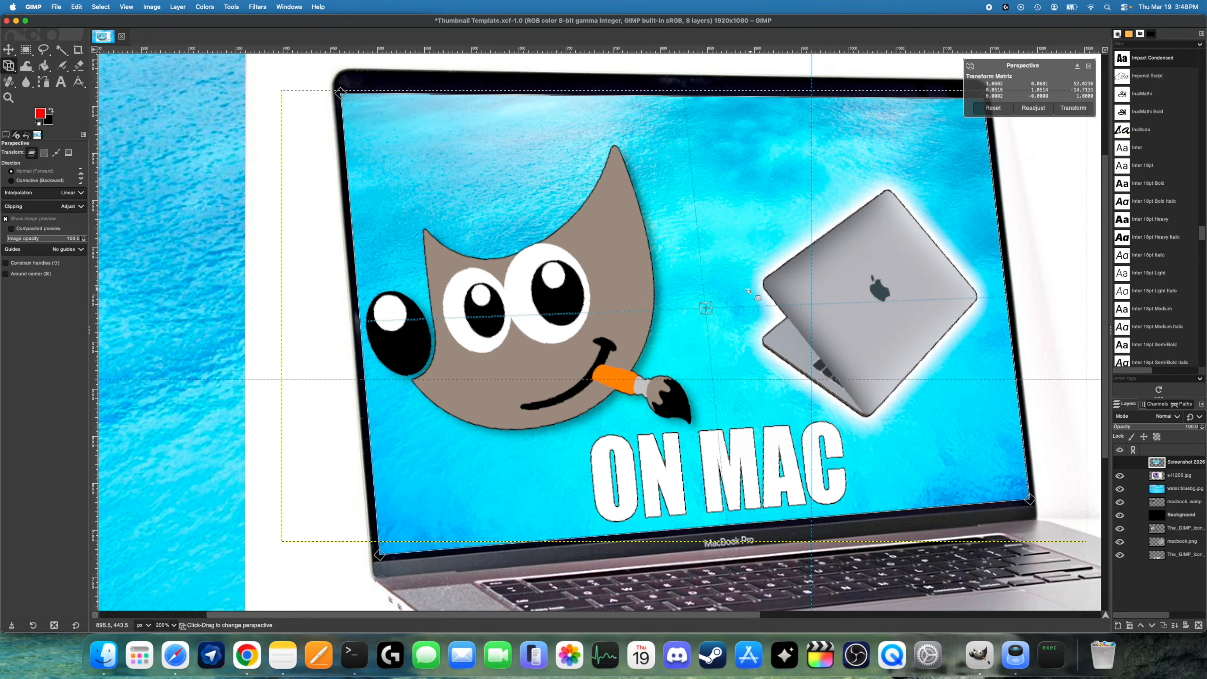
pyautogui.press('1')
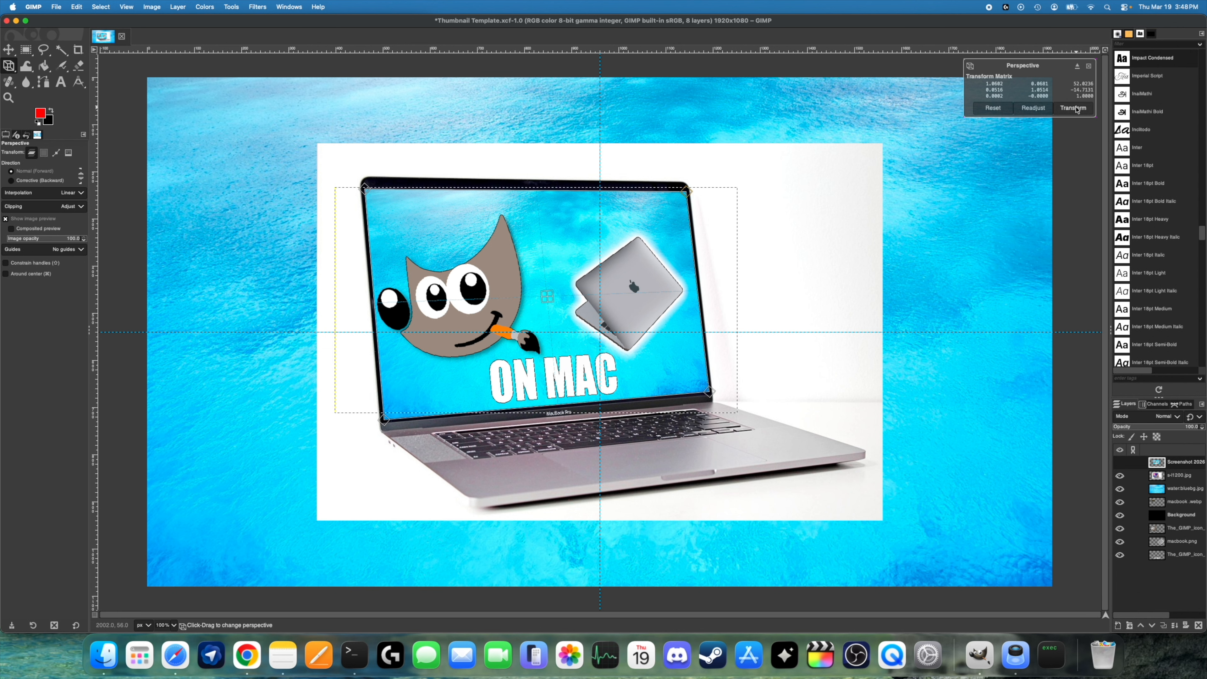
# Apply the perspective transform and move the screenshot layer down the stack below the water background.
pyautogui.click(1075, 108)
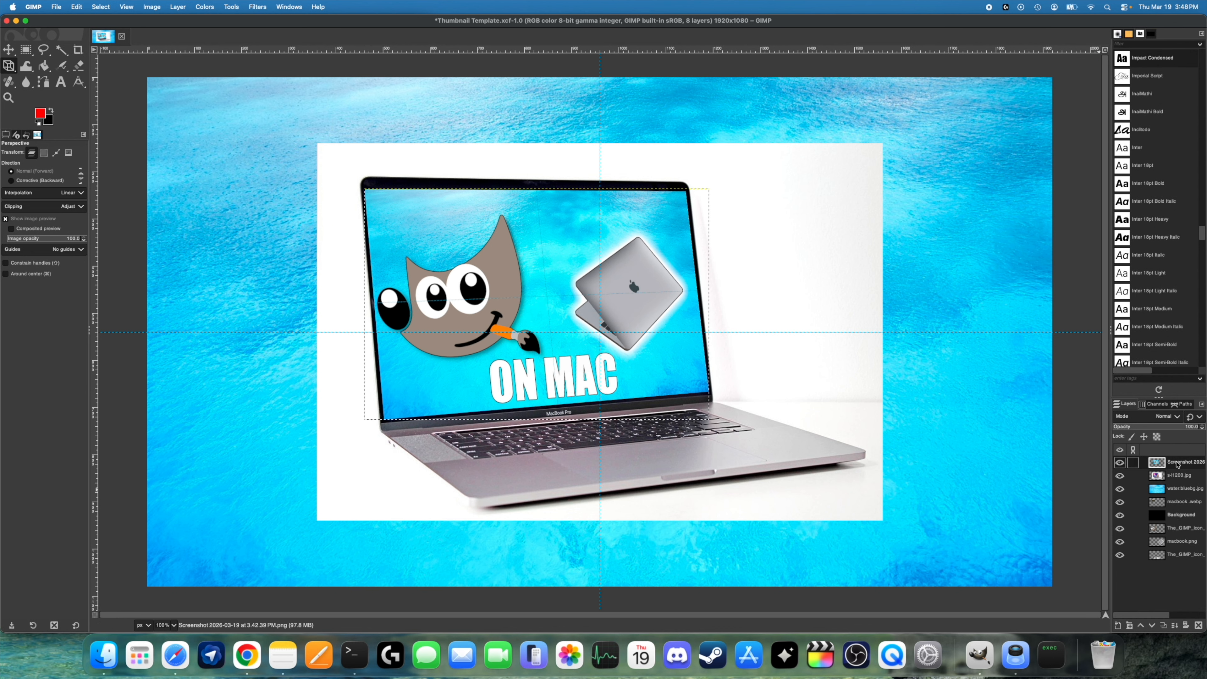
pyautogui.moveTo(1177, 465); pyautogui.dragTo(1181, 504)
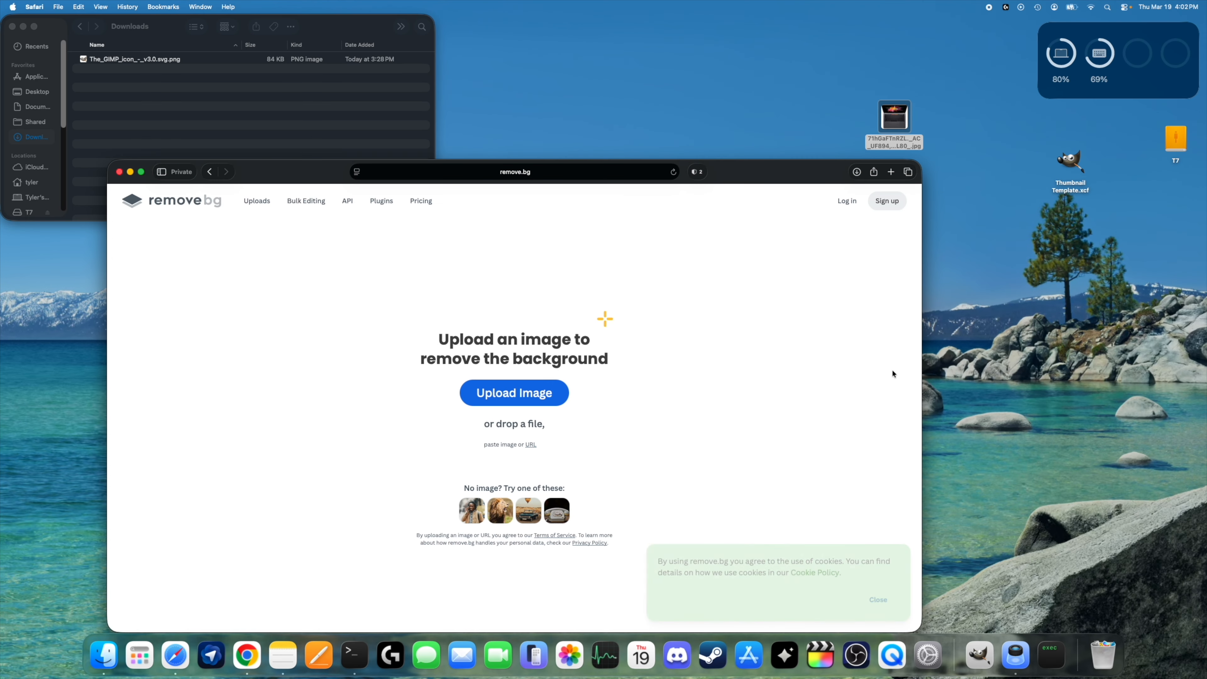
# On remove.bg, upload the laptop JPG from the desktop and download the free 523 x 477 preview of the cutout.
pyautogui.moveTo(894, 119); pyautogui.dragTo(535, 464)
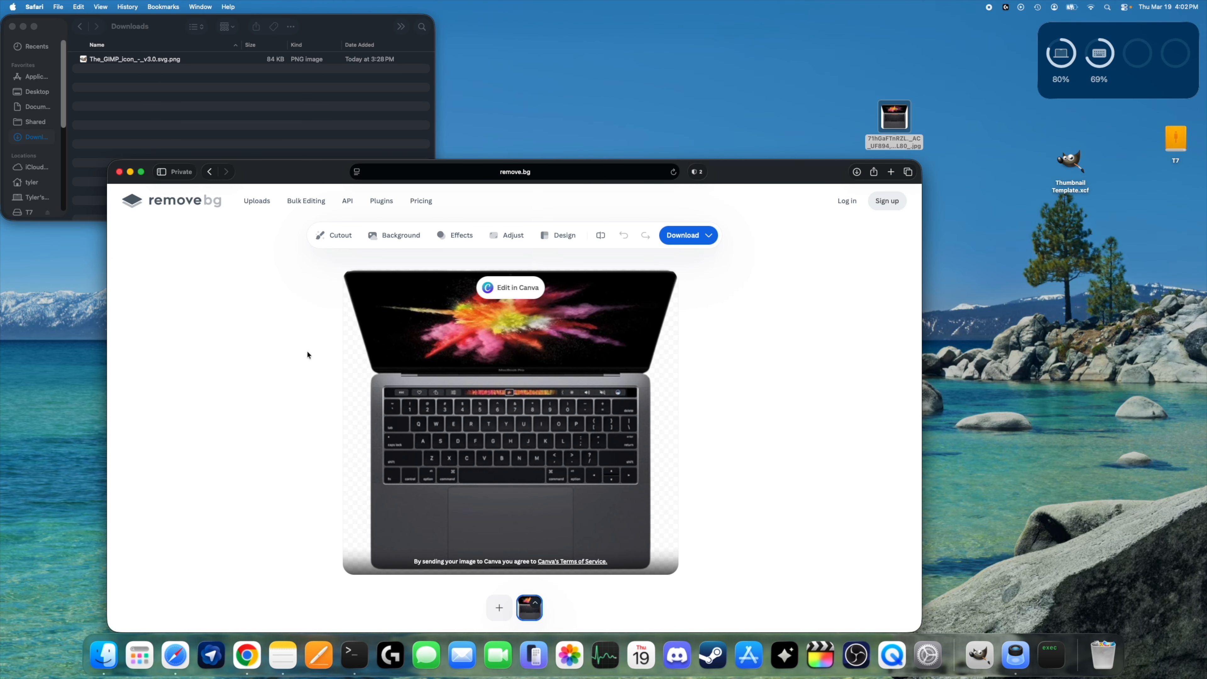
pyautogui.click(691, 242)
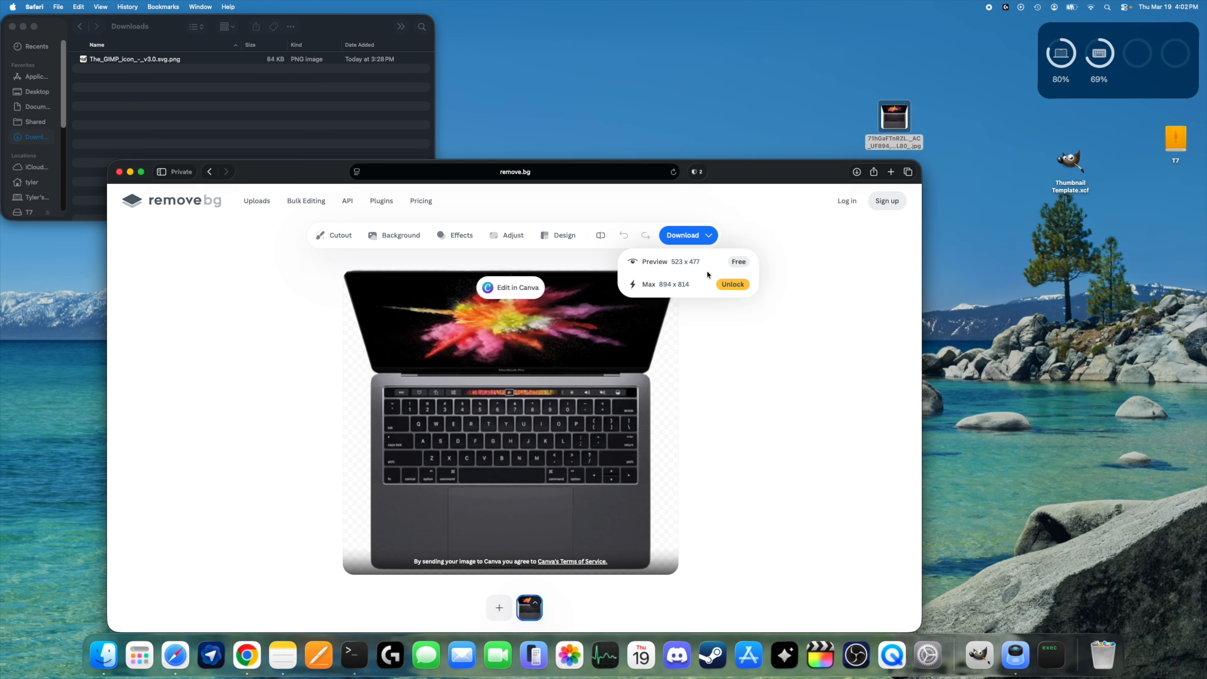
pyautogui.click(715, 263)
pyautogui.click(600, 438)
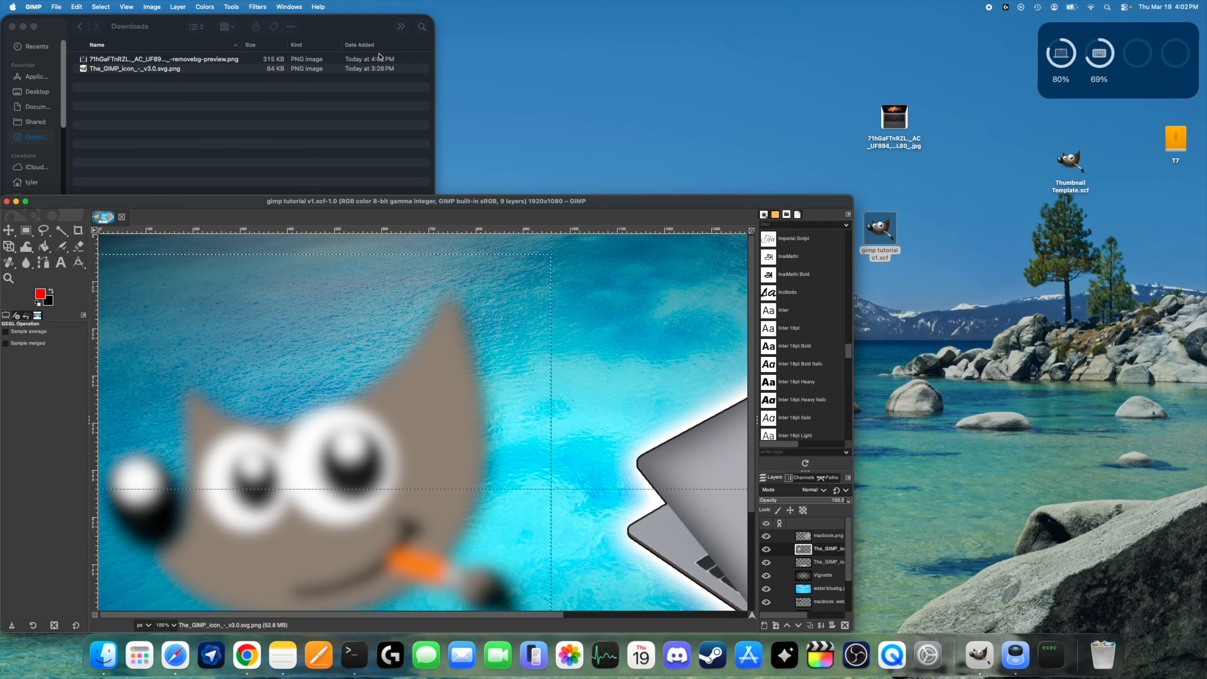
# In GIMP, add the downloaded removebg-preview PNG and the original laptop JPG as layers for comparison, and undo the last import.
pyautogui.moveTo(134, 59); pyautogui.dragTo(579, 326)
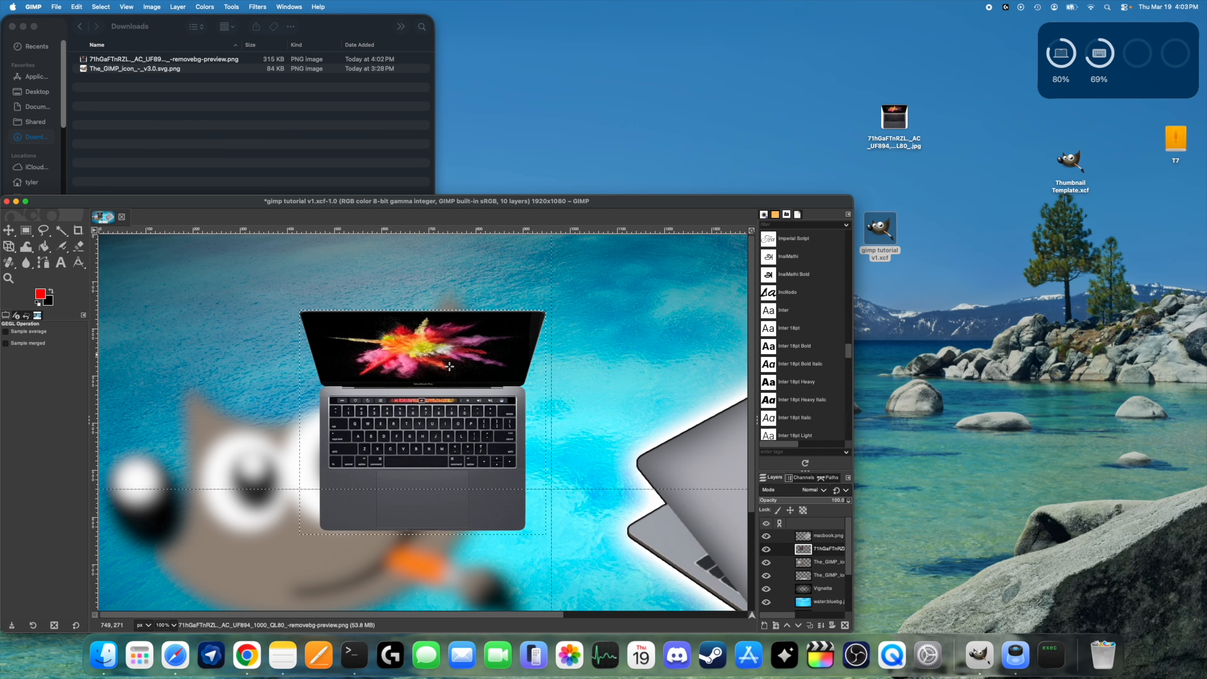
pyautogui.moveTo(893, 117); pyautogui.dragTo(592, 367)
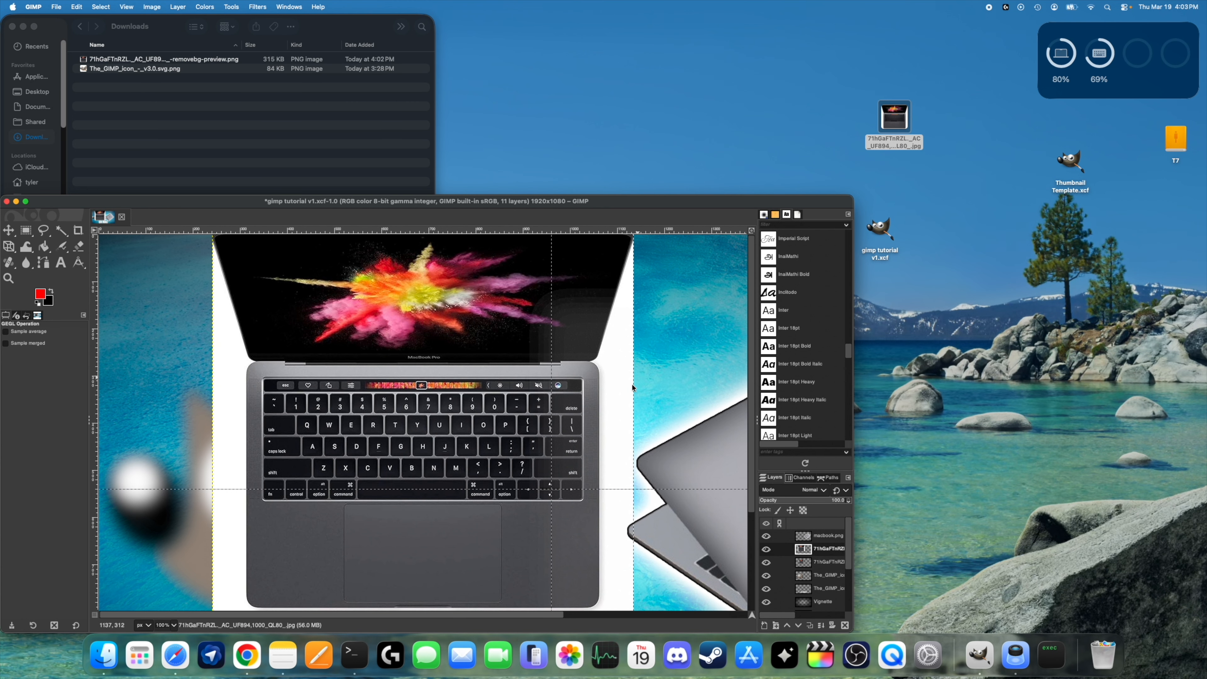
pyautogui.press('super+z')
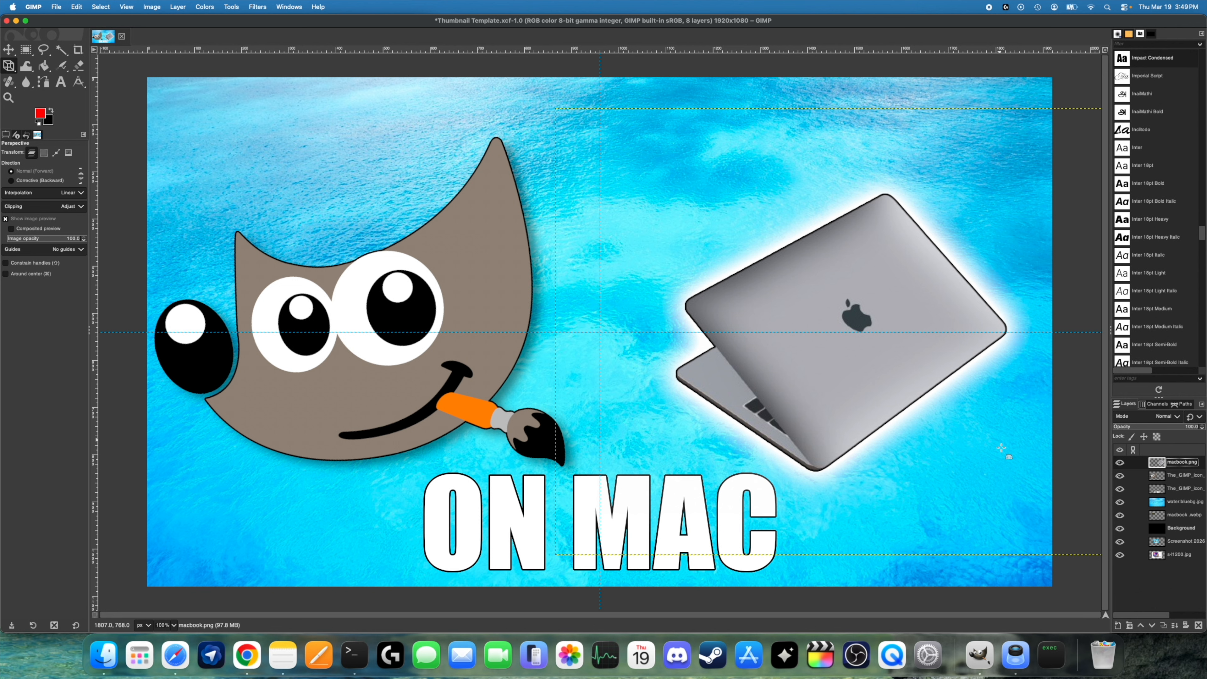
# Create a 1920 × 1080 px transparent layer named Vignette at the top of the layer stack.
pyautogui.click(1119, 627)
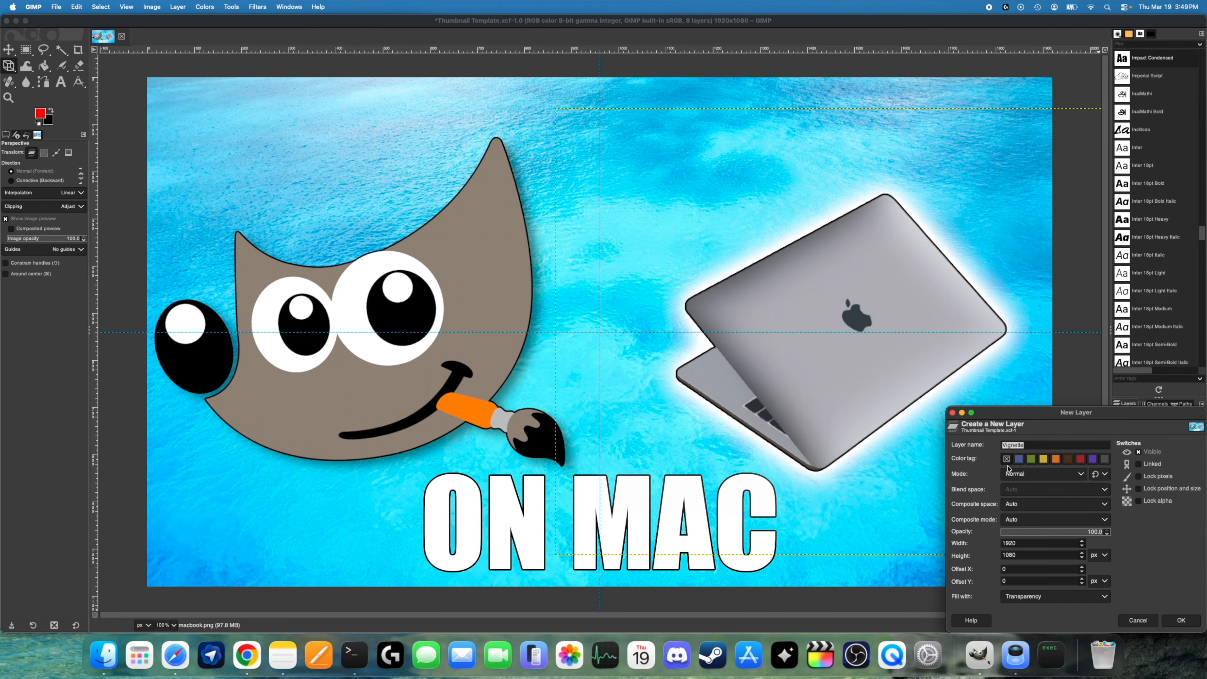
pyautogui.click(1033, 444)
pyautogui.click(1181, 620)
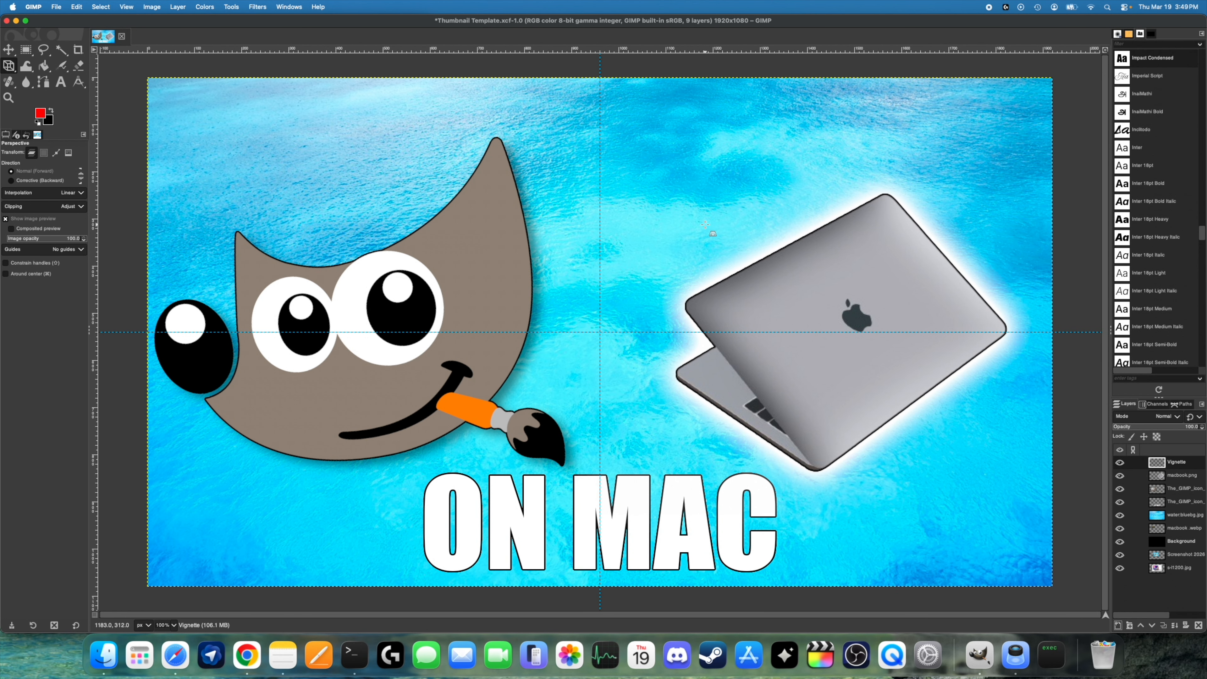
# Apply a black circular Vignette filter to the Vignette layer with radius 1.659, gamma 0.803 and squeeze 0.112.
pyautogui.press('-')
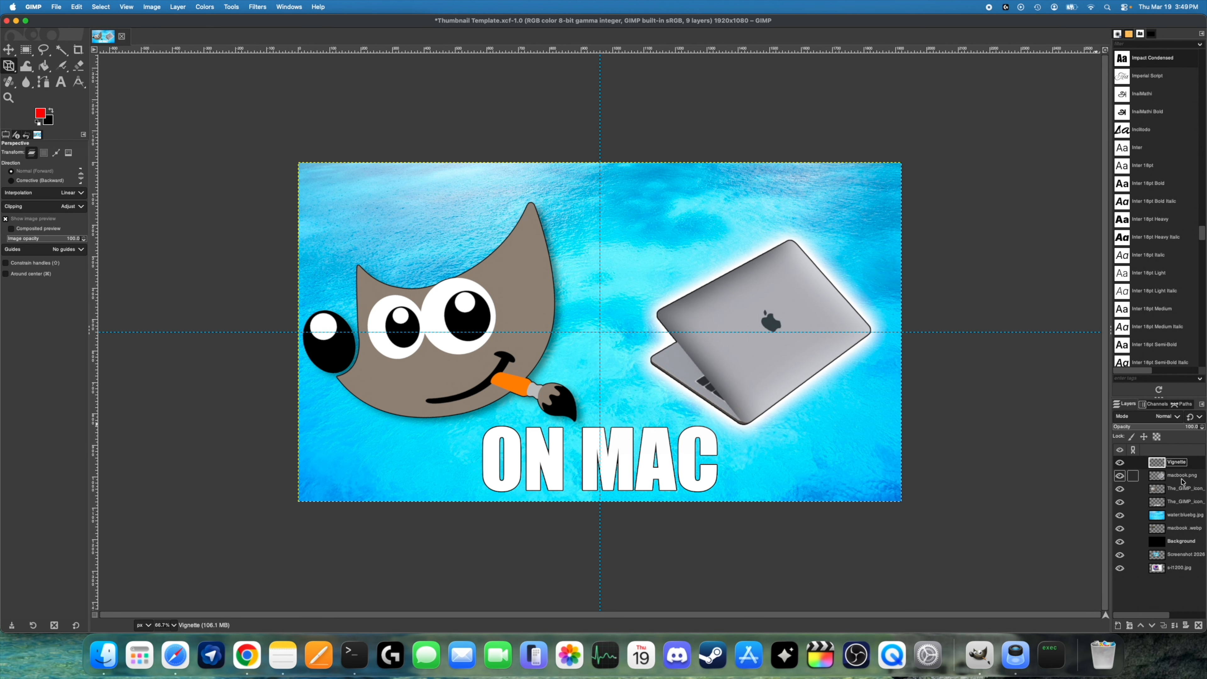
pyautogui.click(257, 7)
pyautogui.moveTo(313, 109)
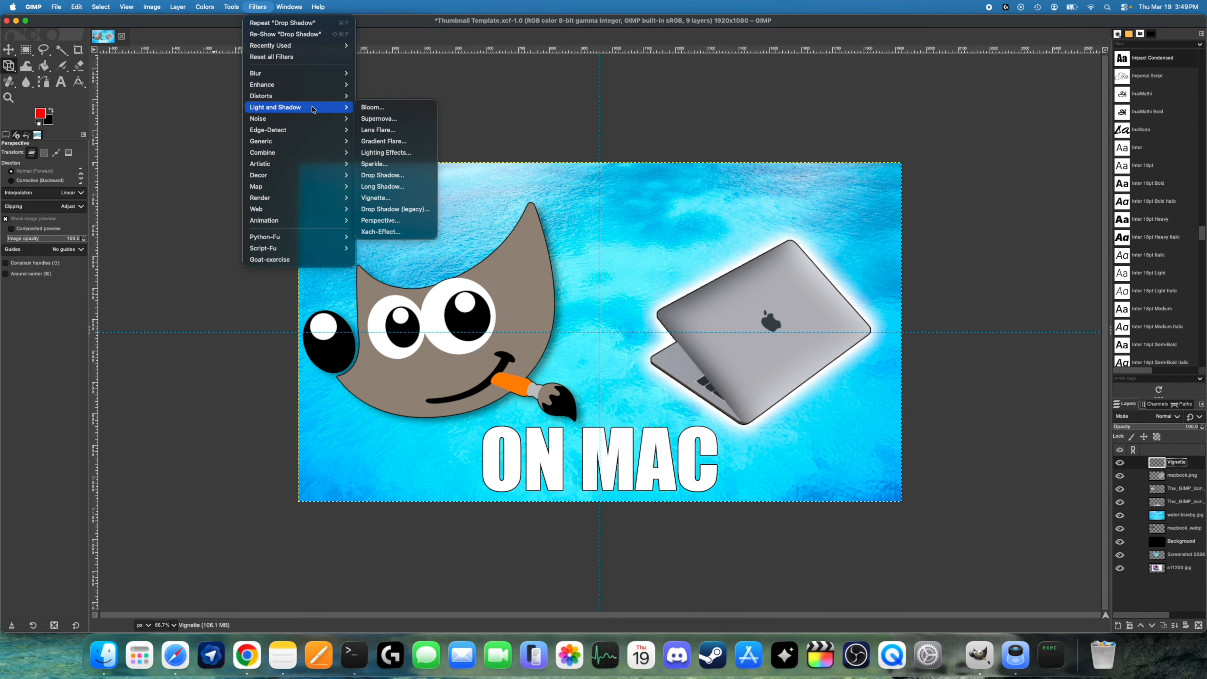
pyautogui.click(388, 202)
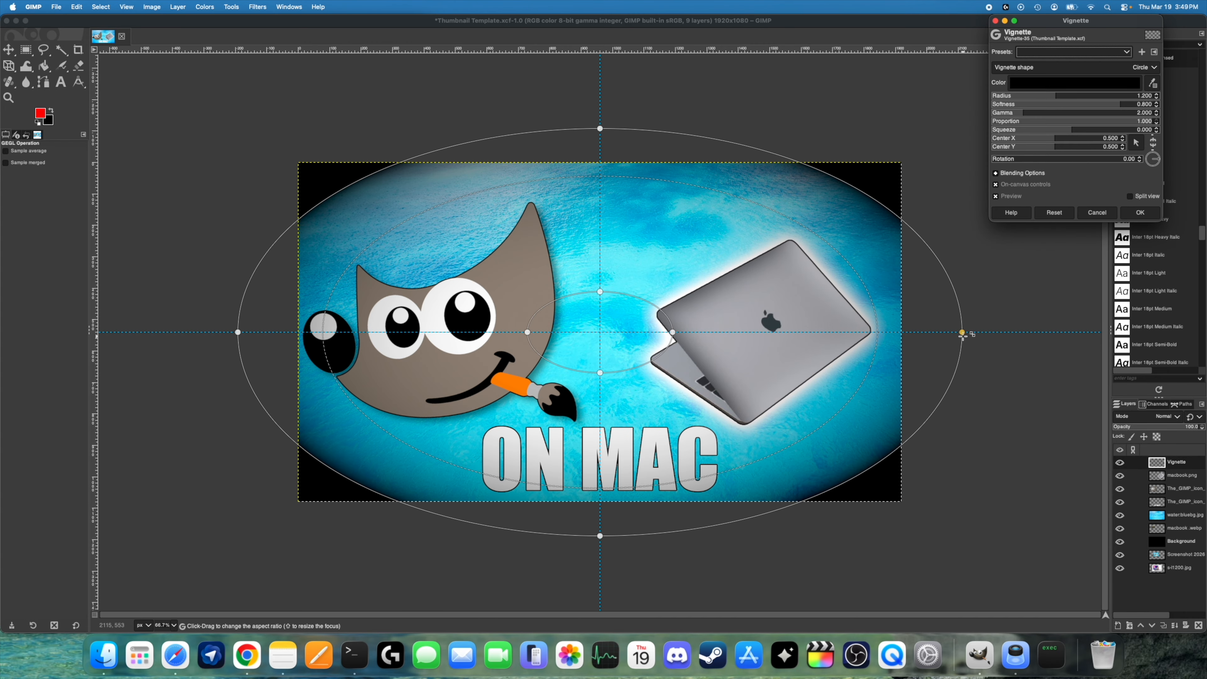
pyautogui.moveTo(962, 331); pyautogui.dragTo(1100, 331)
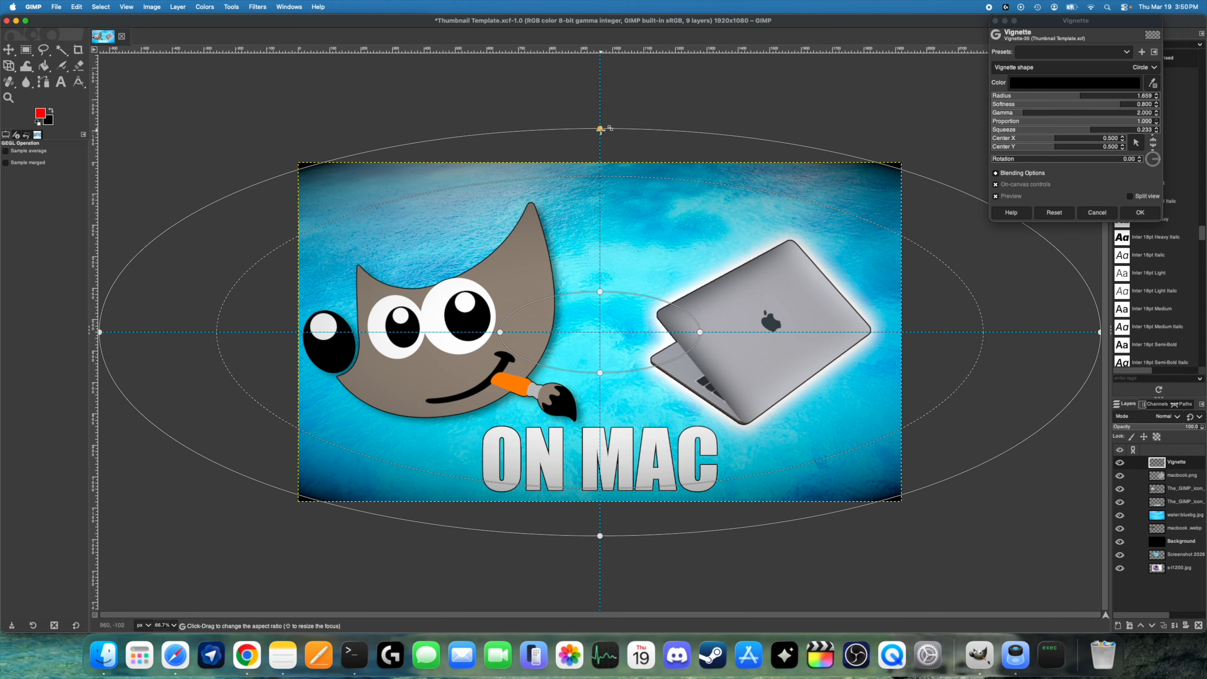
pyautogui.moveTo(910, 224); pyautogui.dragTo(826, 265)
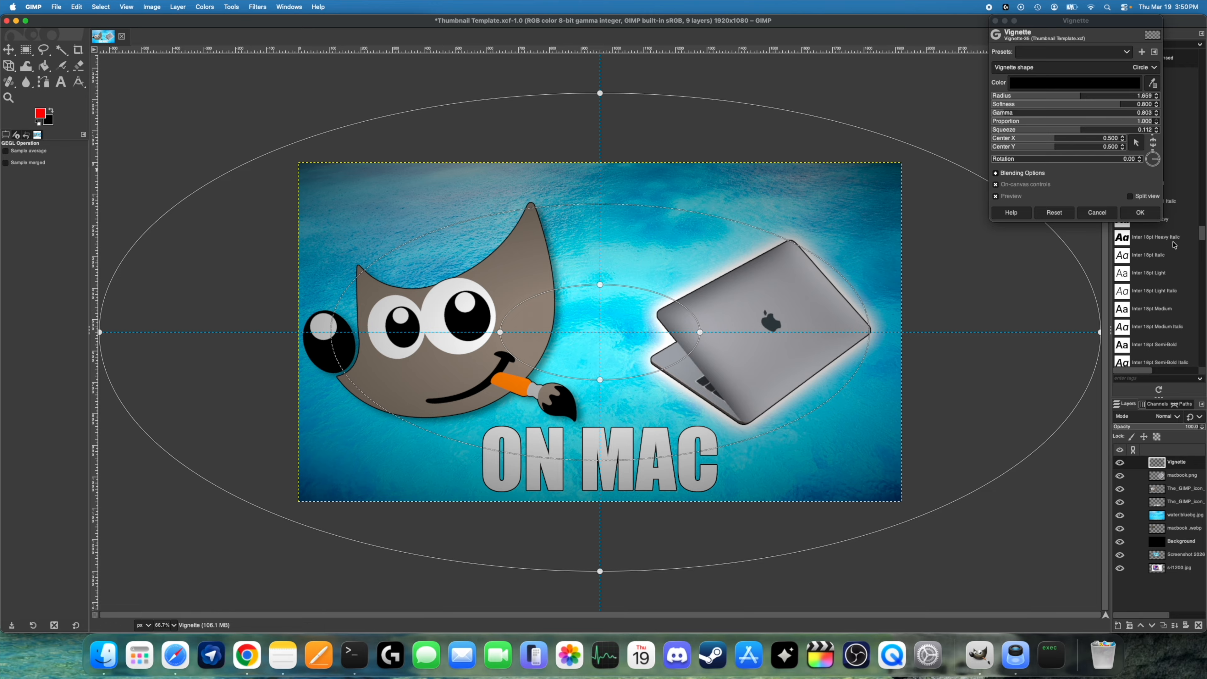
pyautogui.click(1140, 212)
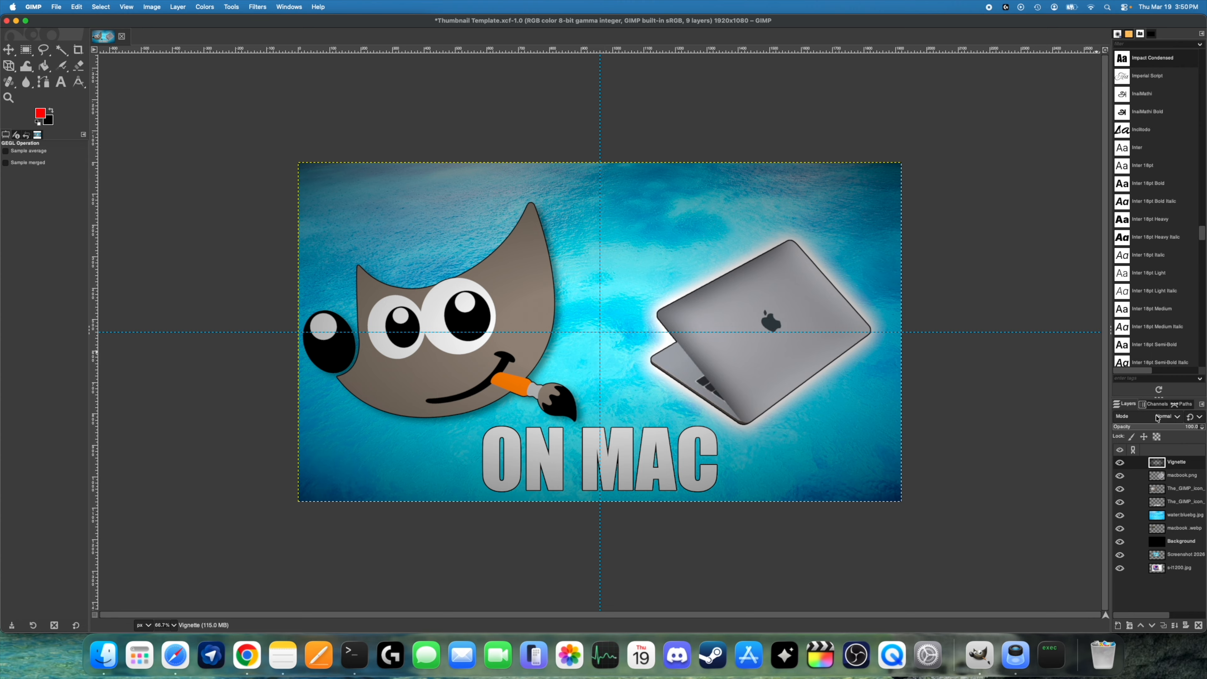
# Move the Vignette layer directly above the water background, beneath the GIMP icon and MacBook layers.
pyautogui.moveTo(1173, 462); pyautogui.dragTo(1171, 468)
pyautogui.moveTo(1170, 465); pyautogui.dragTo(1171, 513)
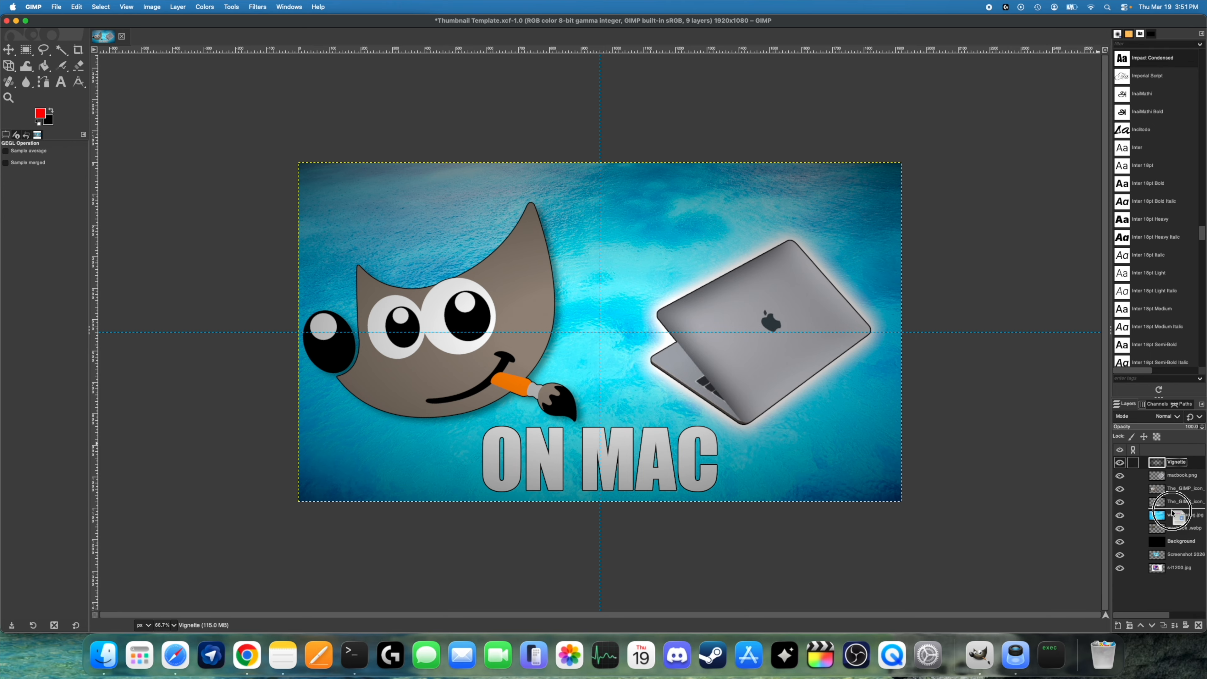
pyautogui.moveTo(1172, 512); pyautogui.dragTo(1172, 513)
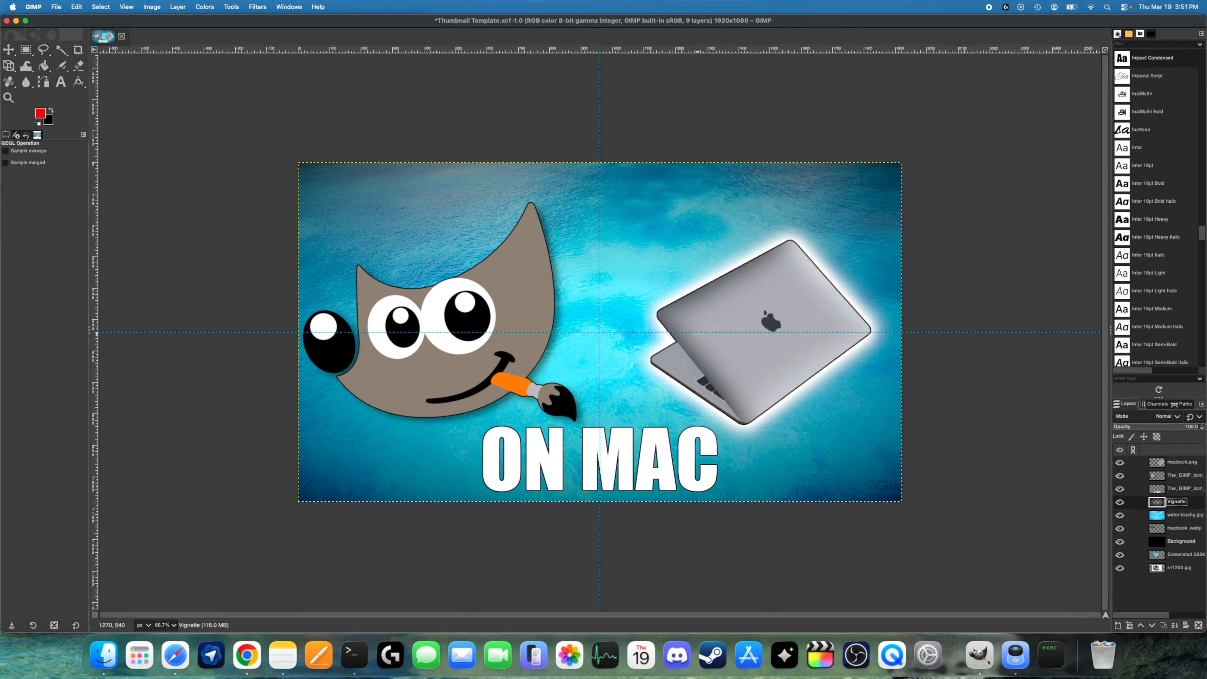